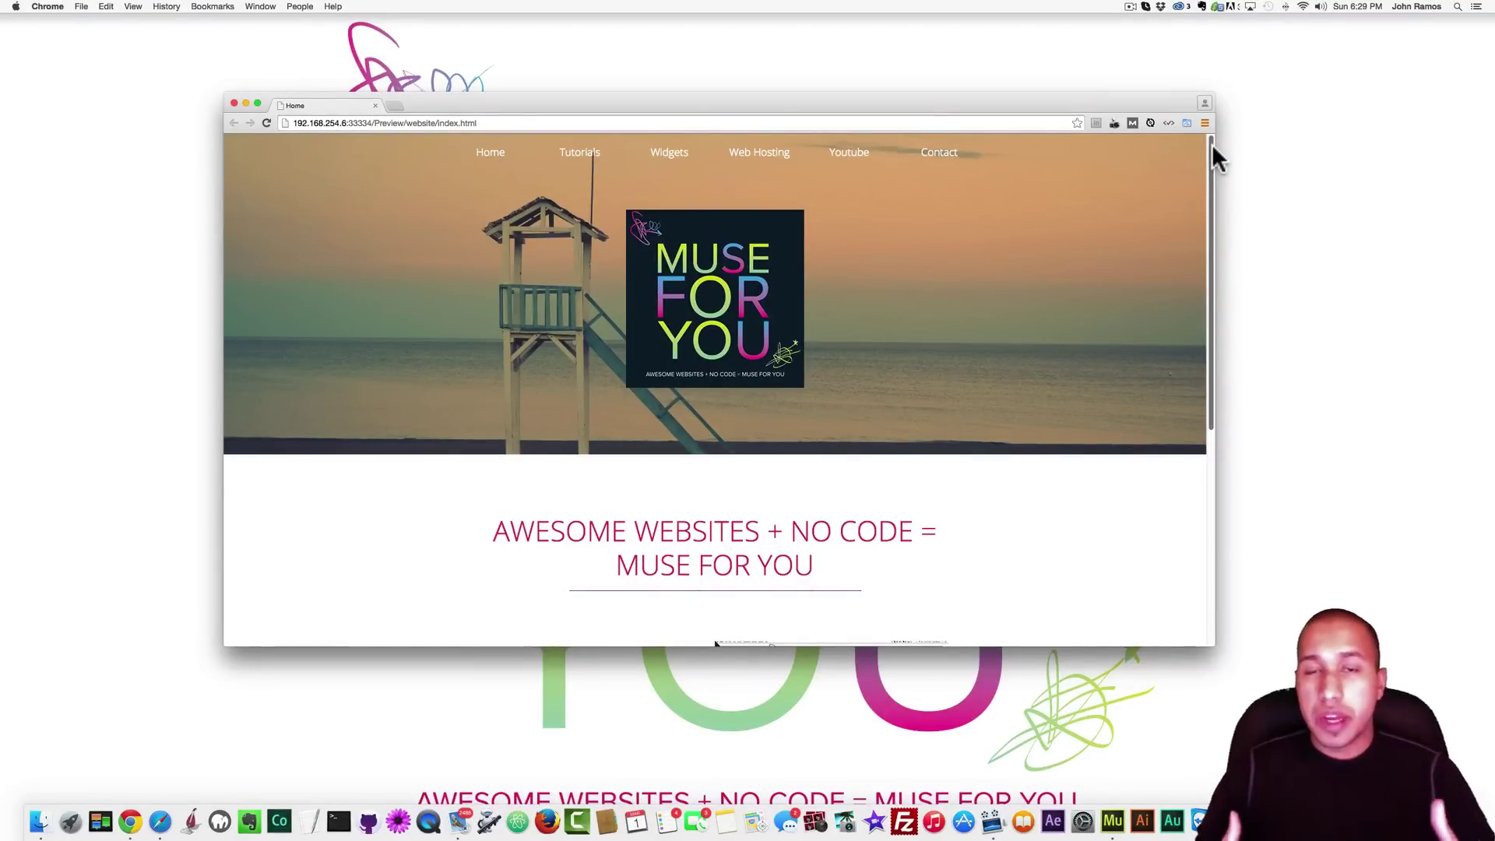
mouse_move(1212, 144)
left_mouse_down()
mouse_move(1204, 389)
mouse_move(1215, 148)
left_mouse_up()
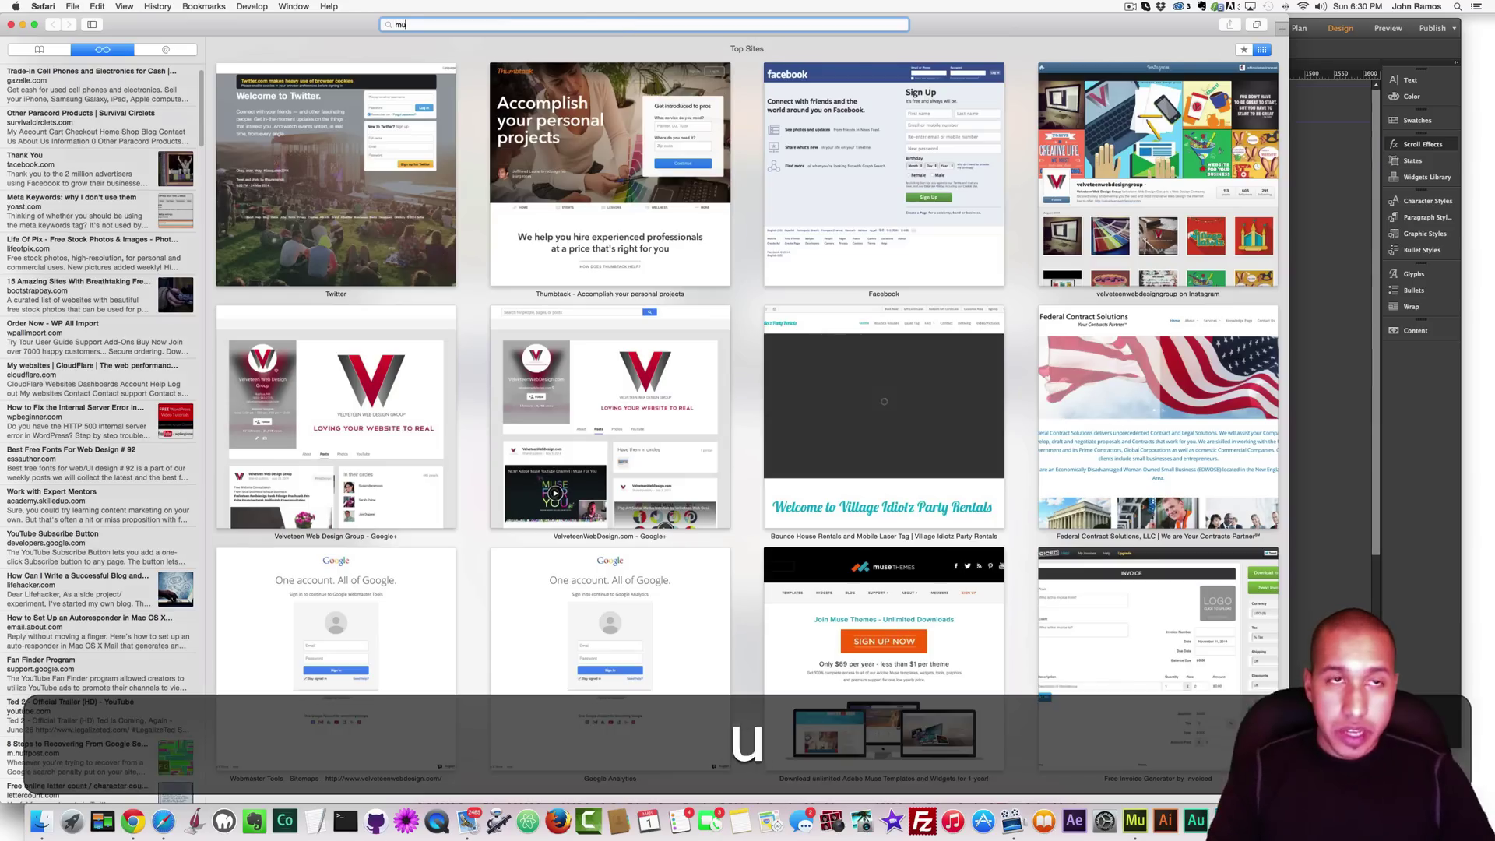
Open muse.adobe.com/site-of-the-day and visit the Munch Magazine site from the showcase
type("dobe")
key("BackSpace")
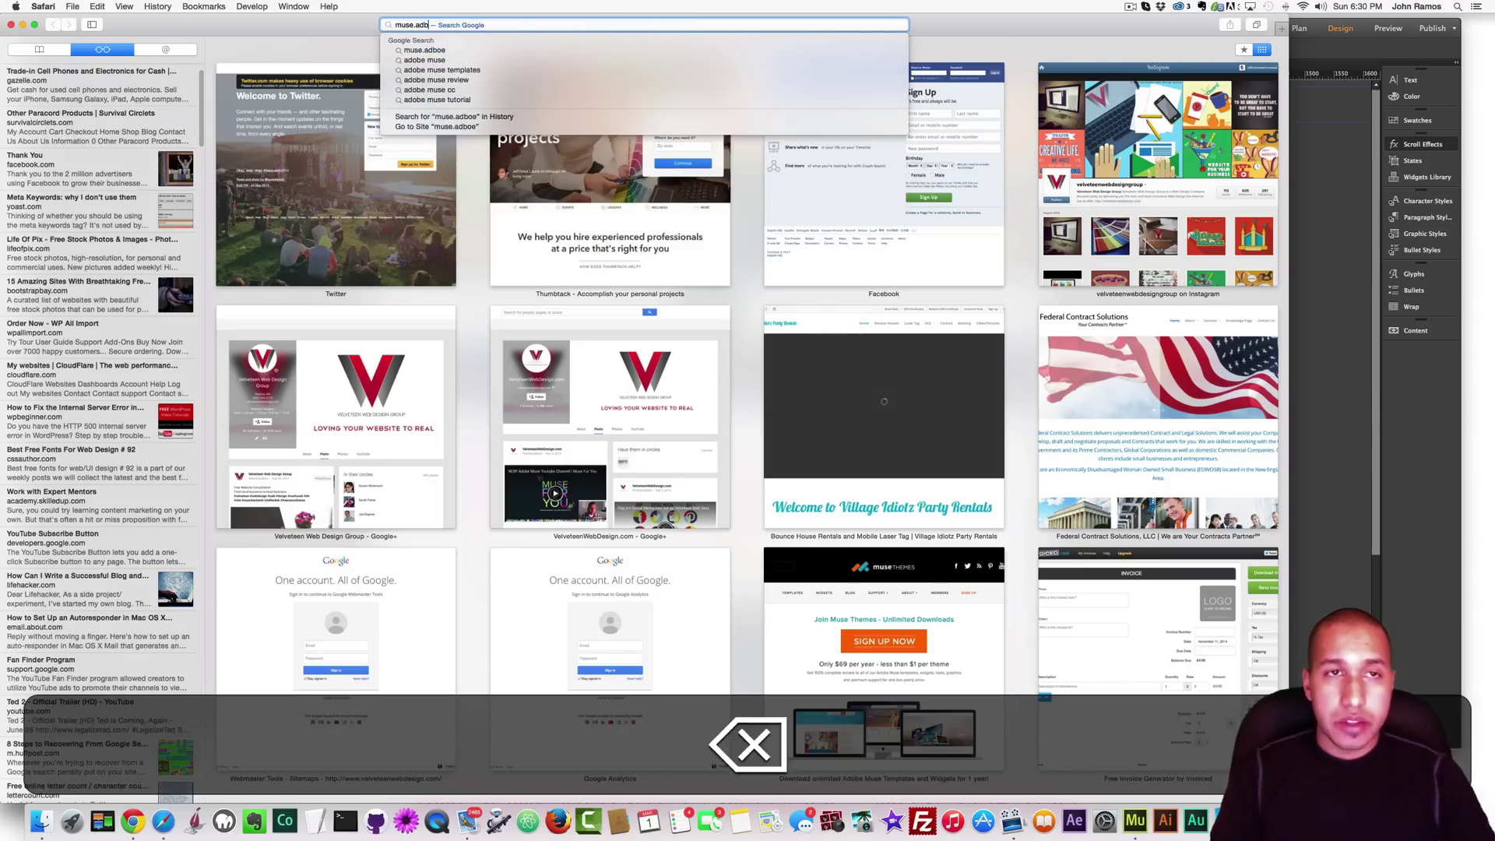
type(".com/site-")
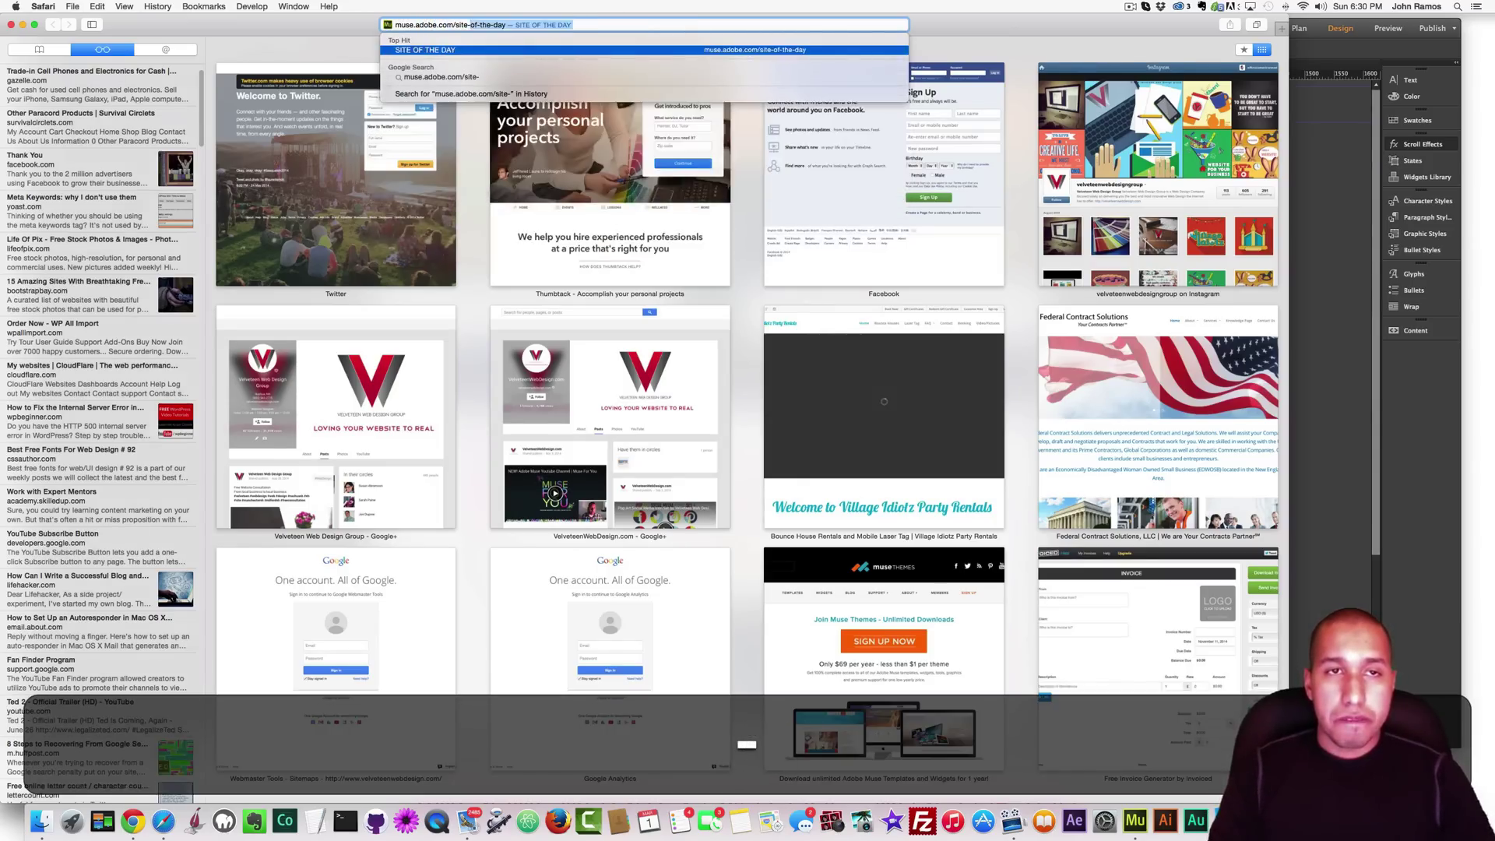
key("Return")
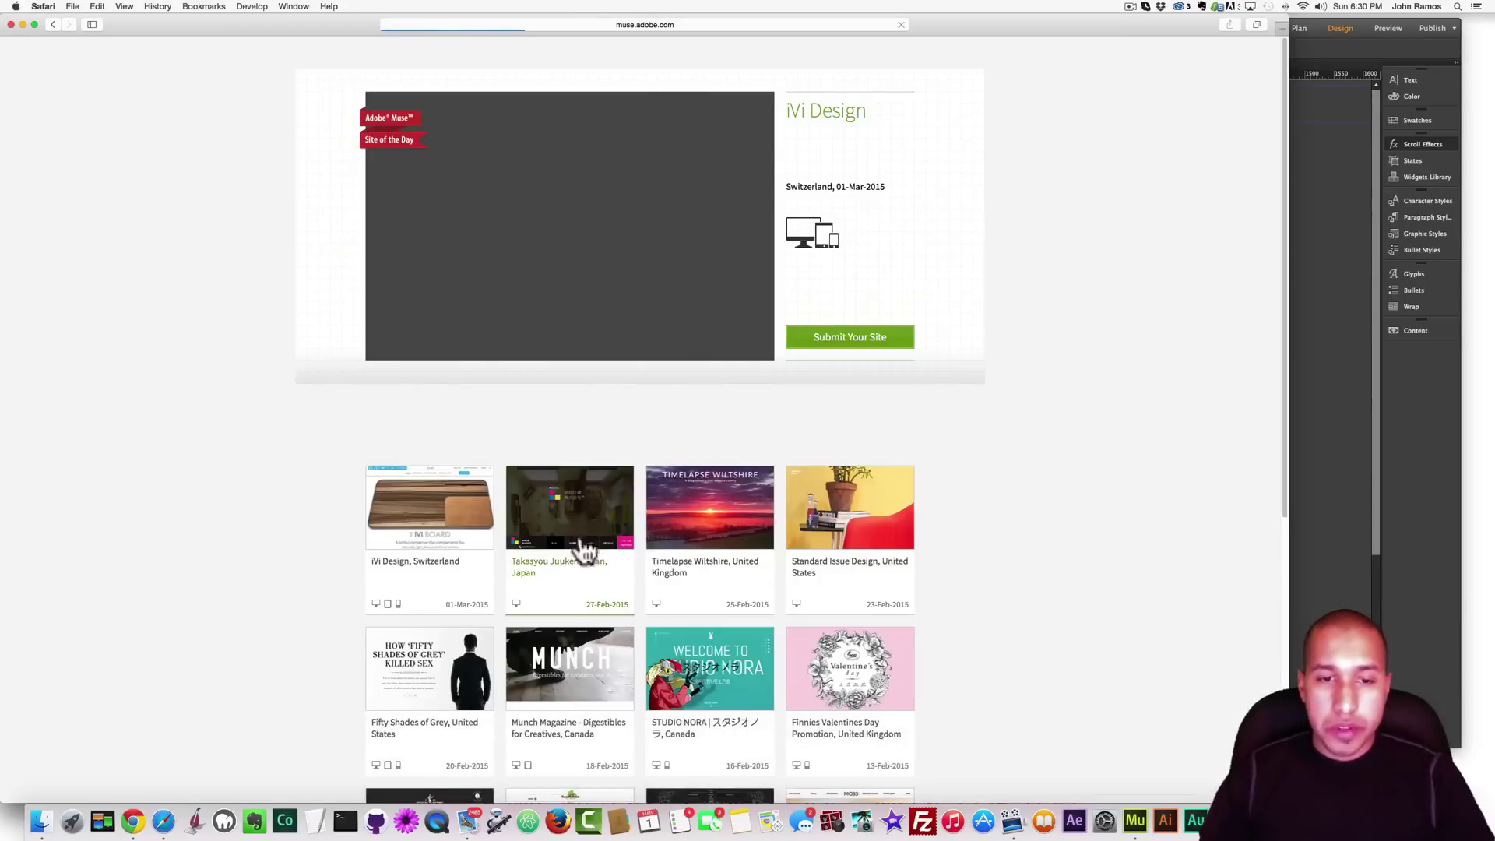
scroll(701, 591, "down", 1)
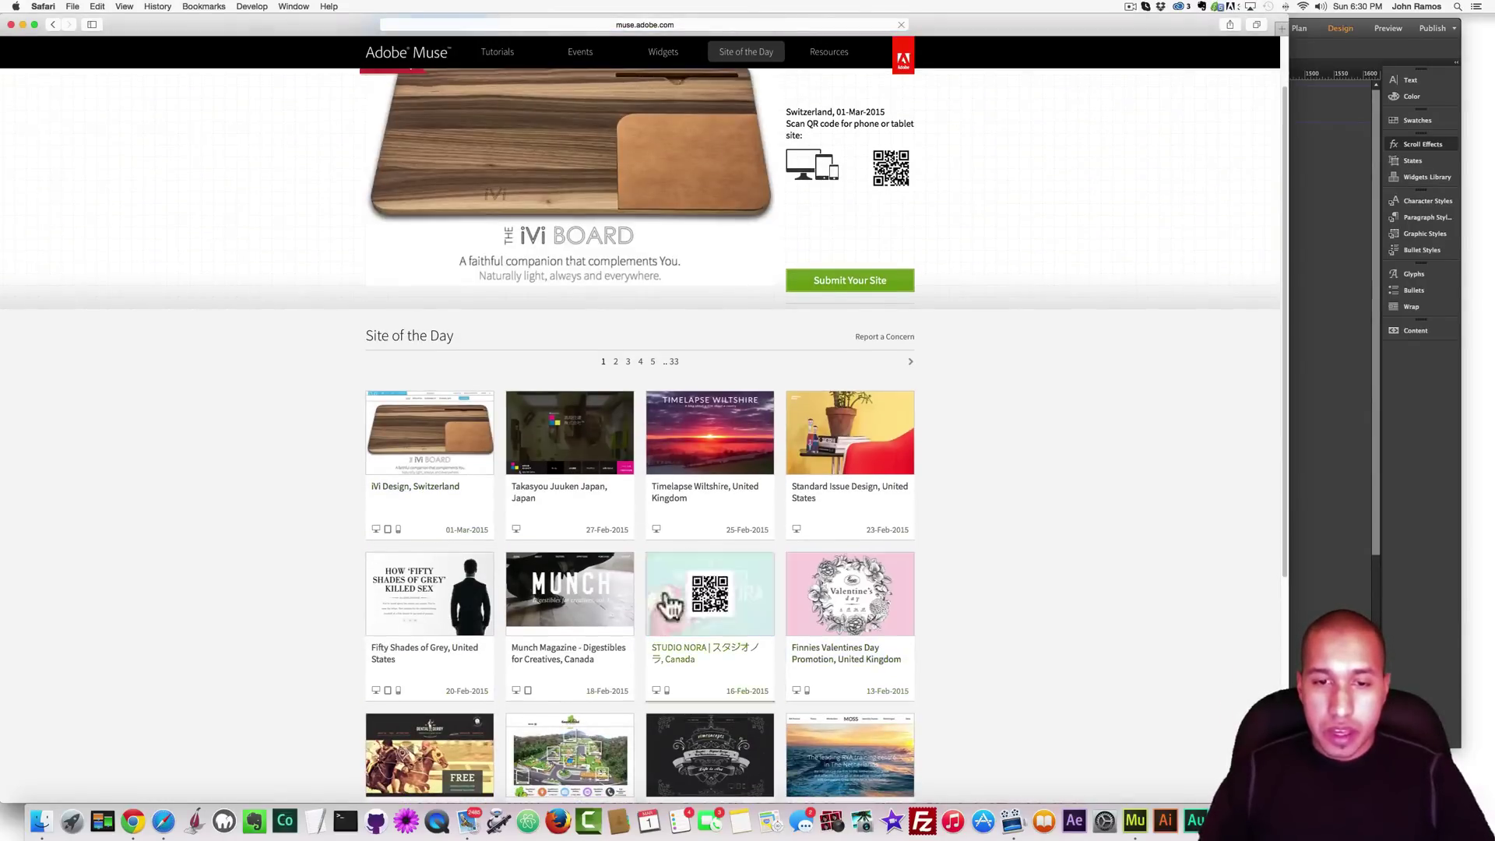
left_click(555, 600)
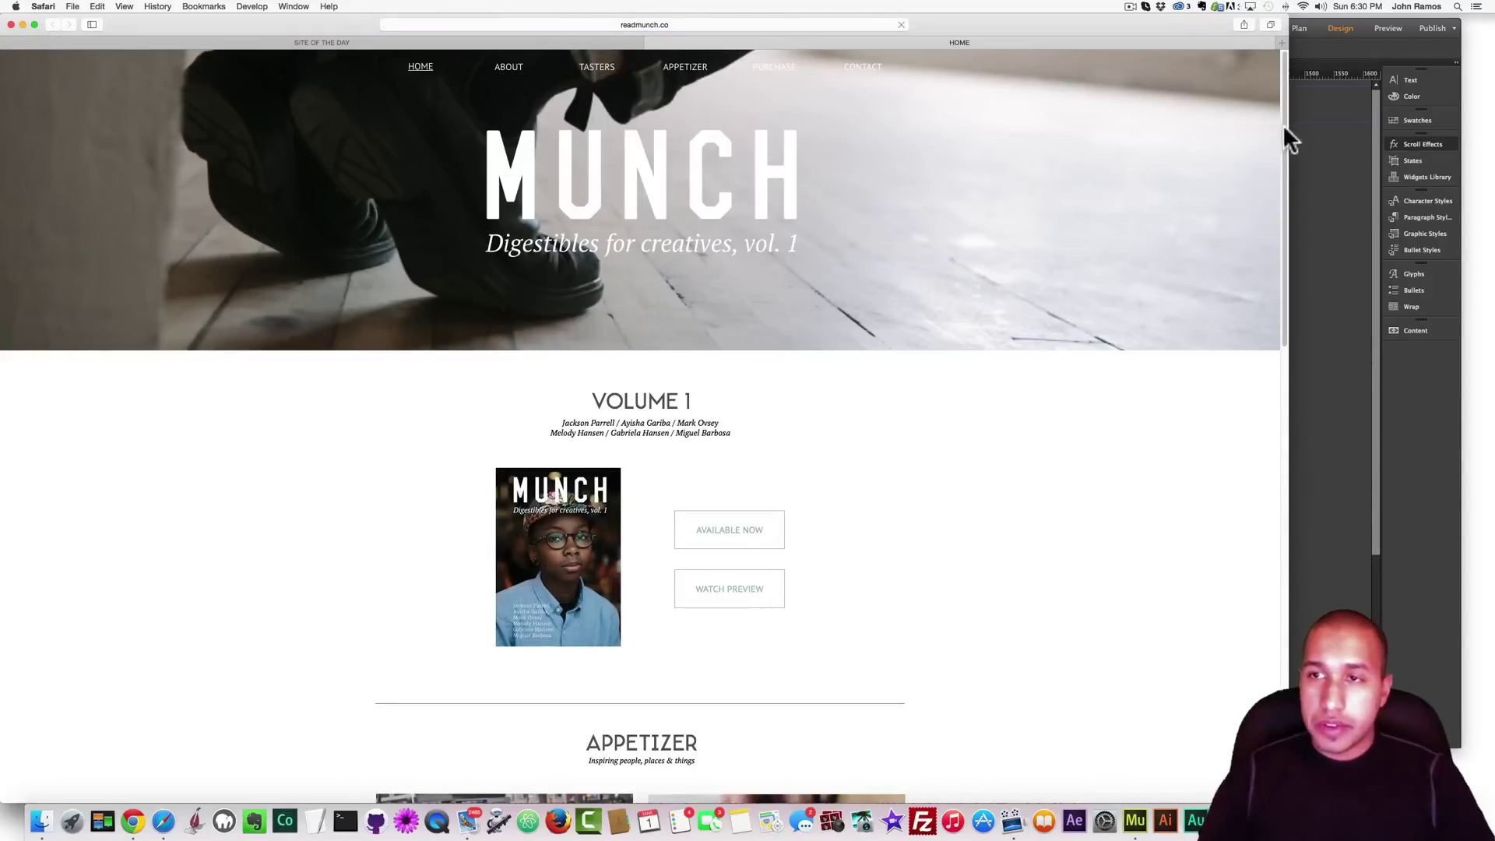
Examine how the menu behaves while scrolling on the Munch home and Contact pages
left_click_drag(1284, 128, 1260, 44)
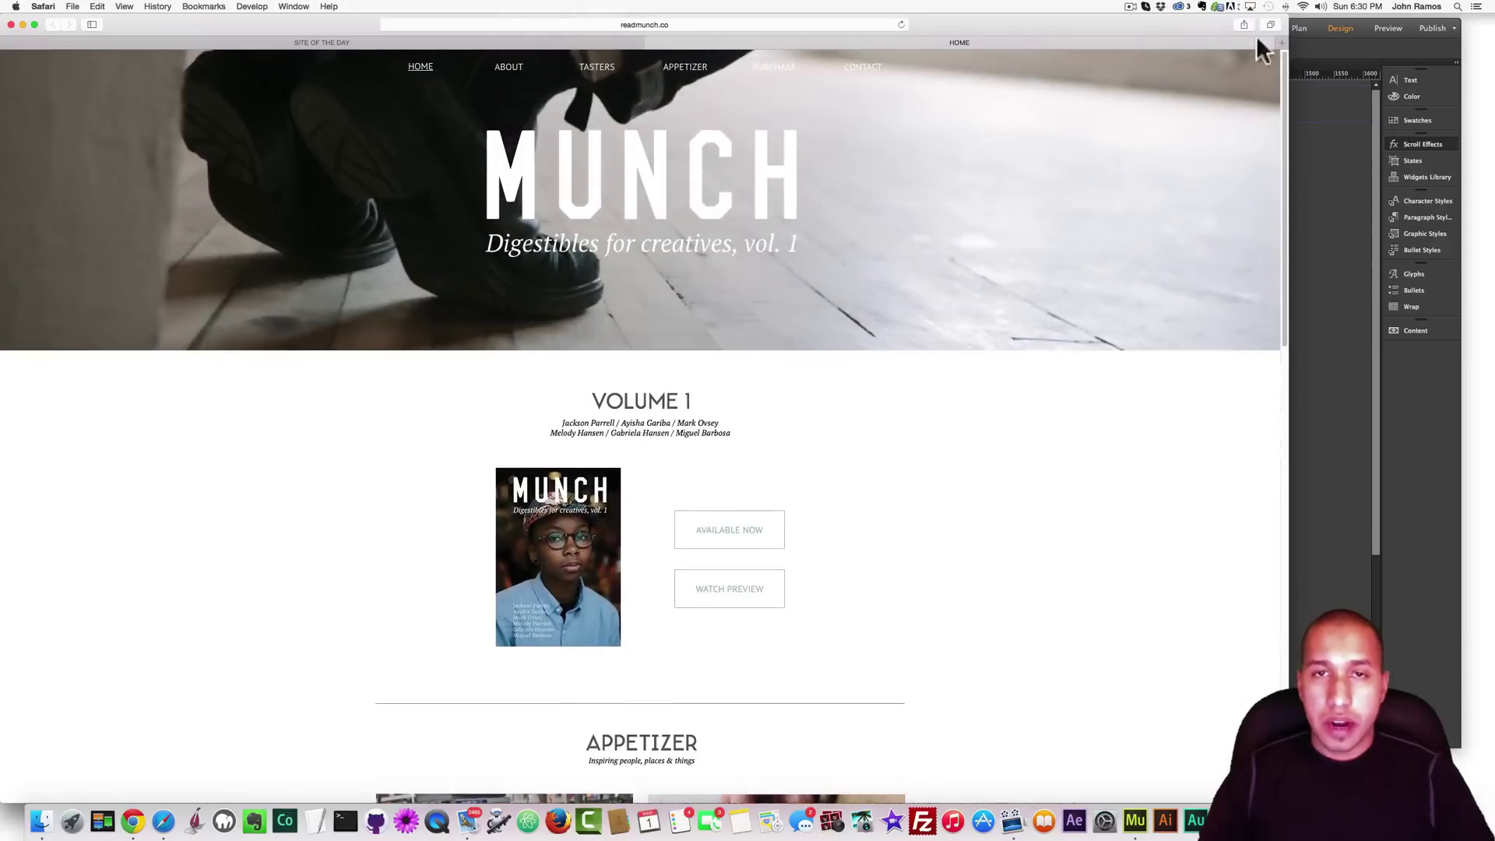
left_click(848, 69)
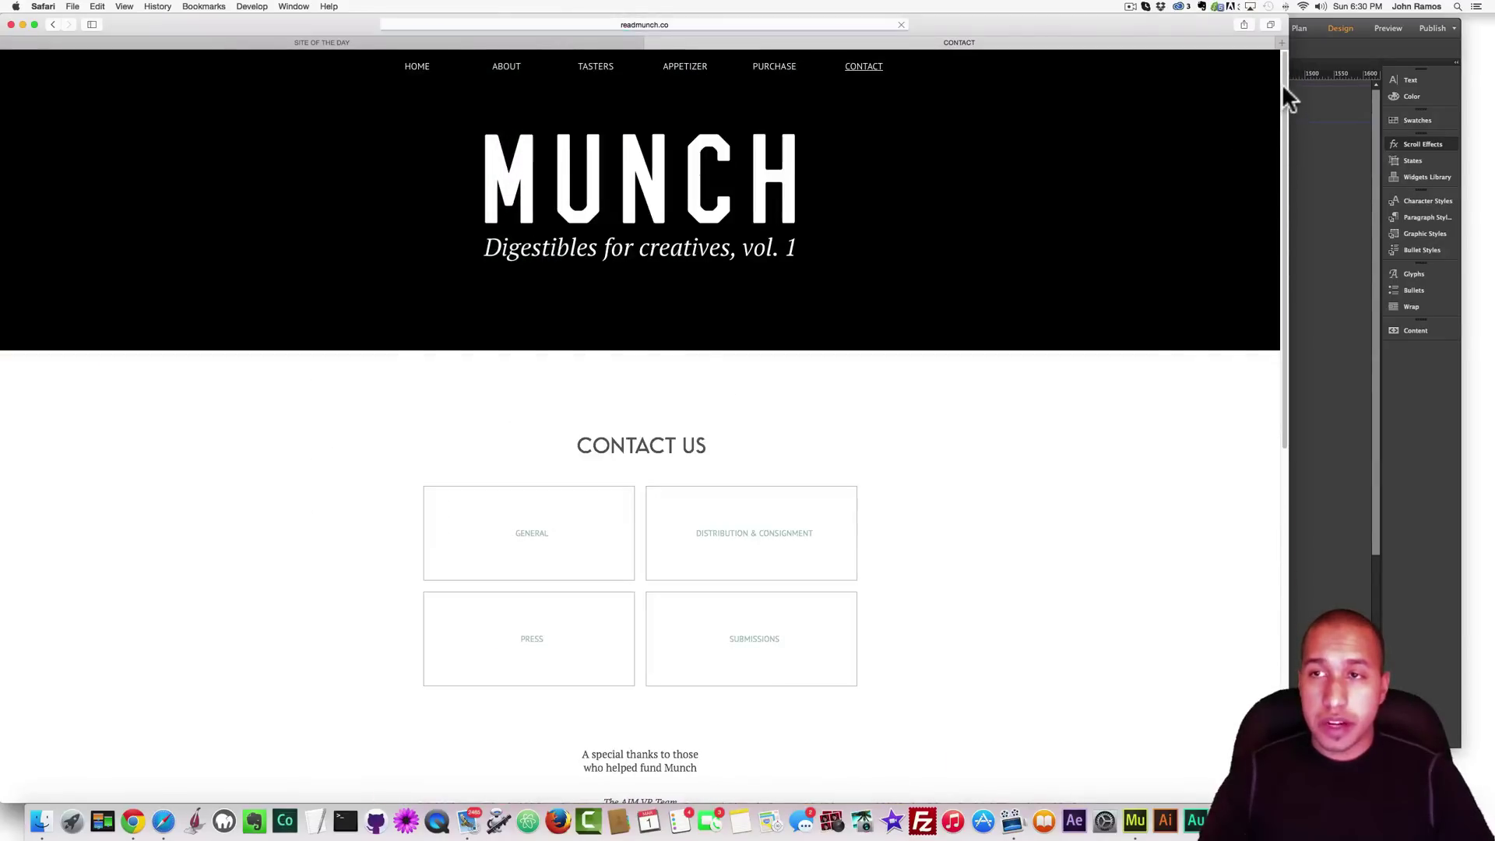
mouse_move(1282, 79)
left_mouse_down()
mouse_move(1280, 251)
mouse_move(1281, 94)
left_mouse_up()
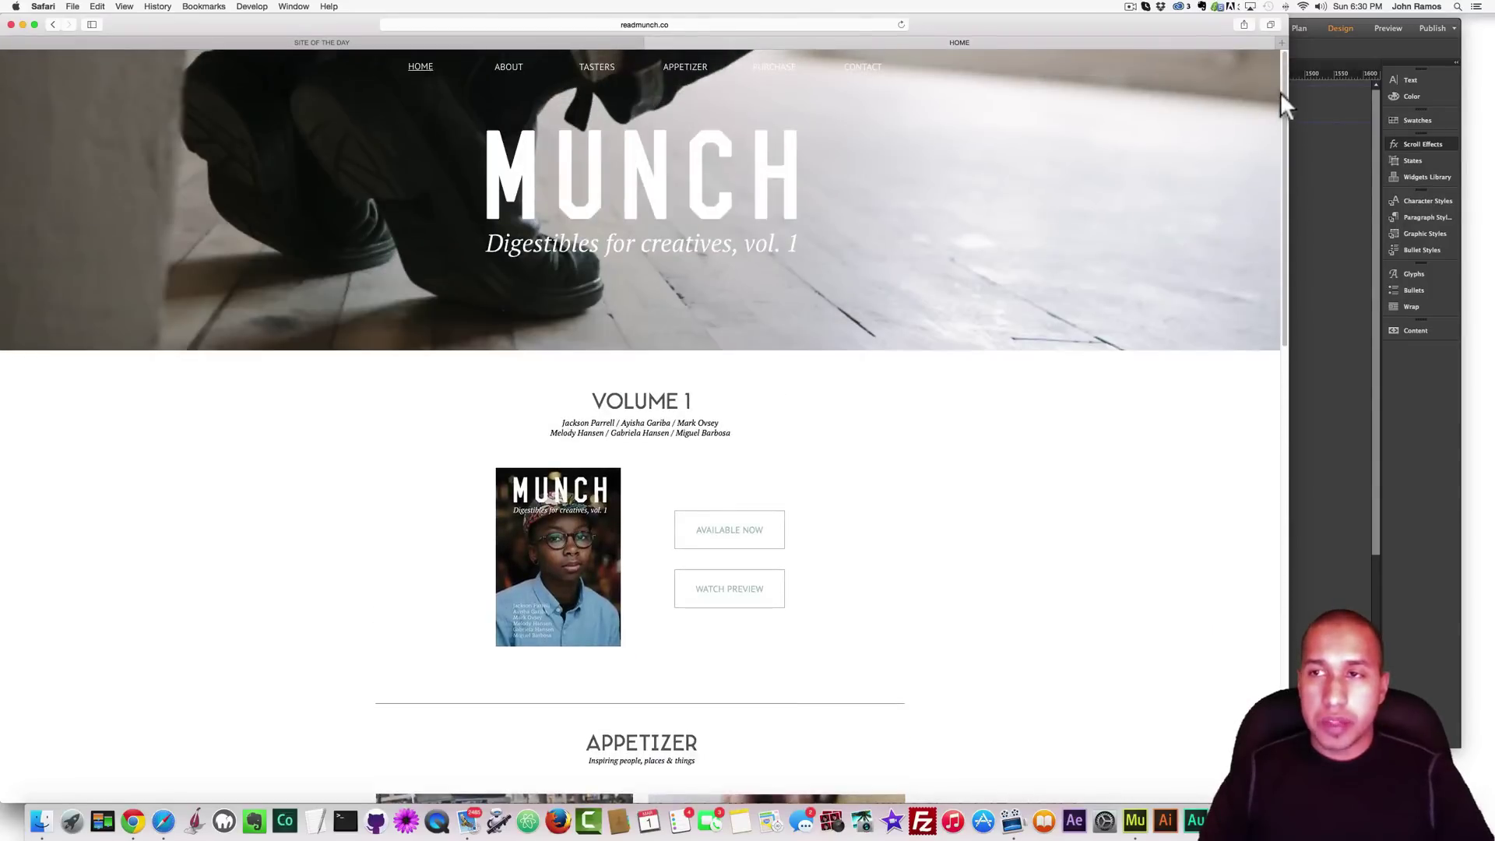
Switch to Adobe Muse, preview the finished Home page in the browser and examine its menu while scrolling
left_click(1329, 47)
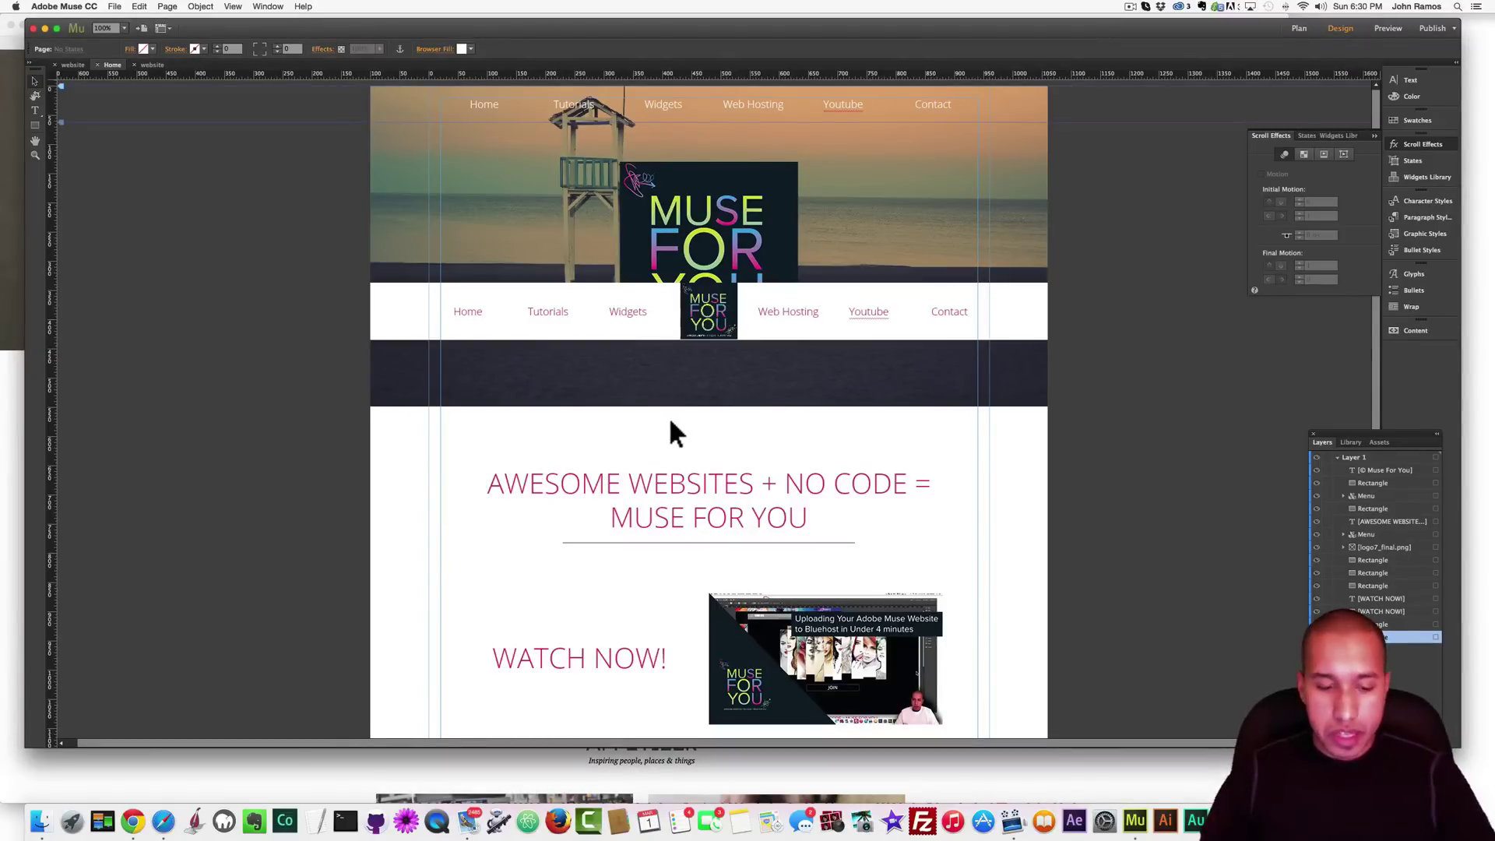
key("shift+super+e")
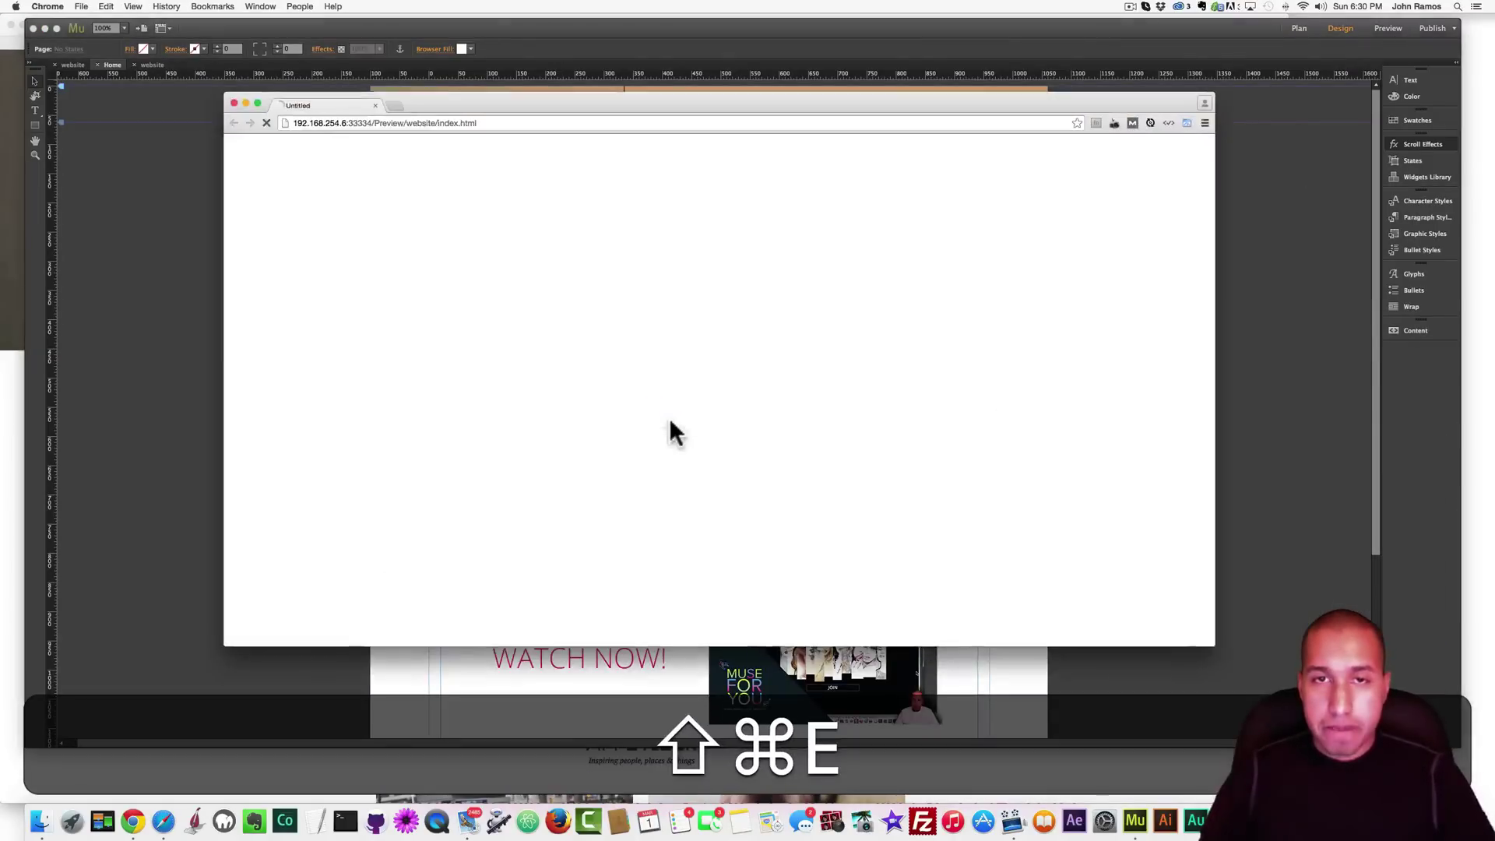
mouse_move(1209, 152)
left_mouse_down()
mouse_move(1185, 436)
mouse_move(1202, 134)
left_mouse_up()
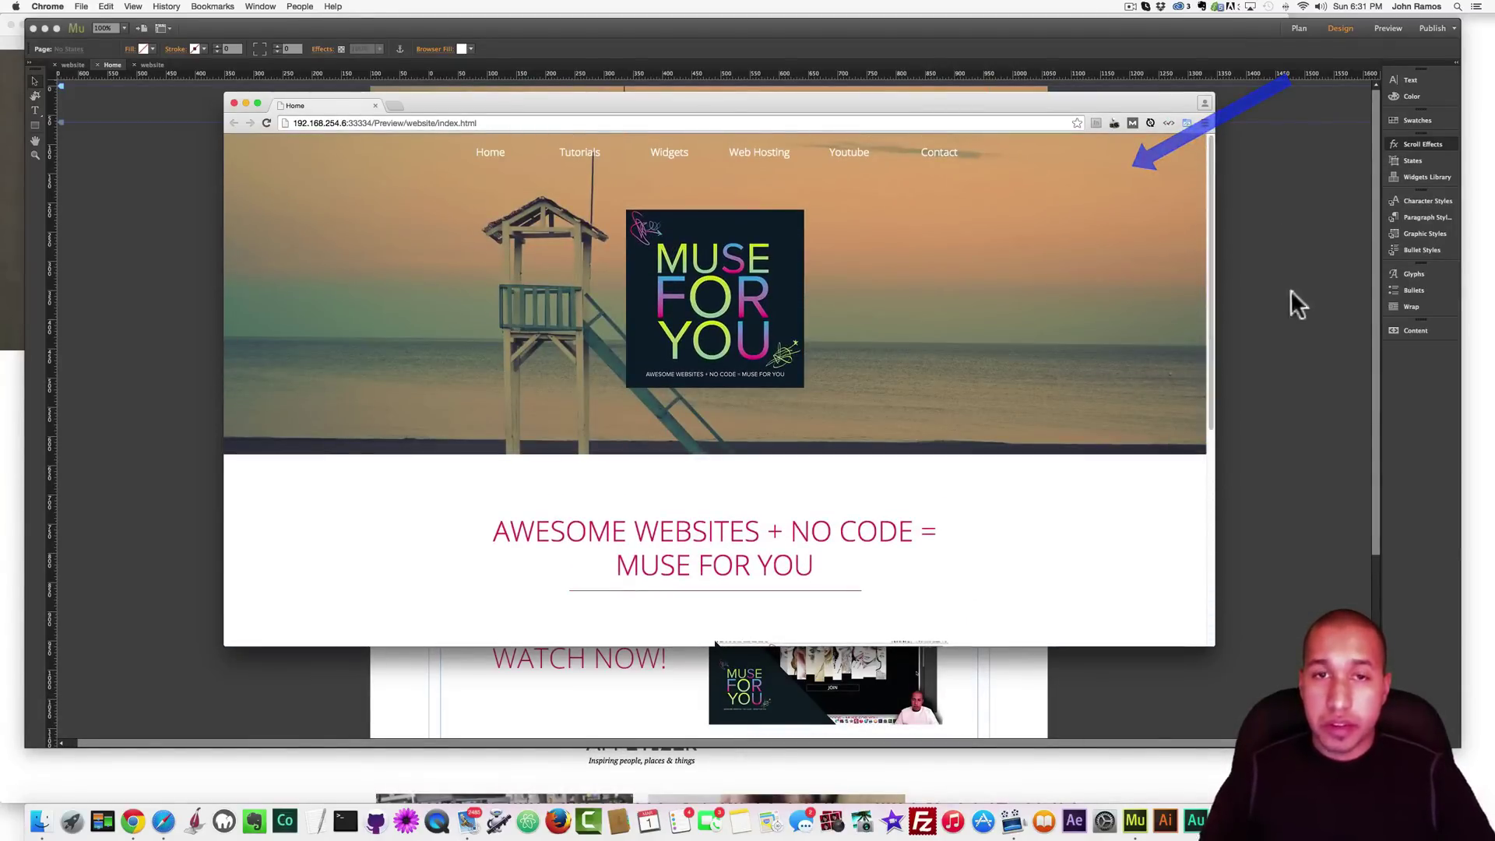
left_click(1264, 320)
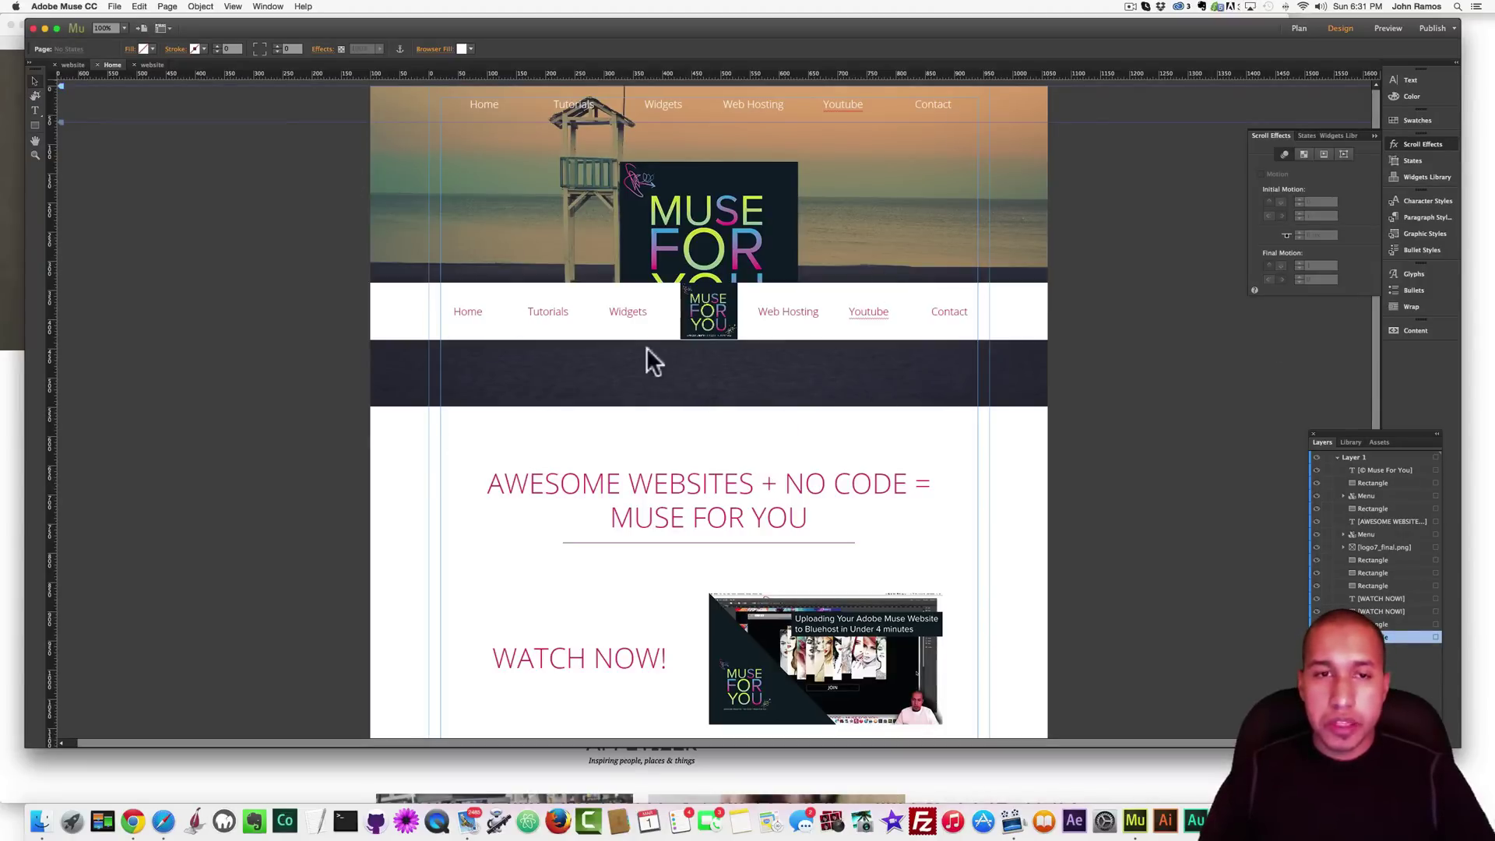
Create a new site and open its Home page for design
left_click(115, 6)
left_click(124, 35)
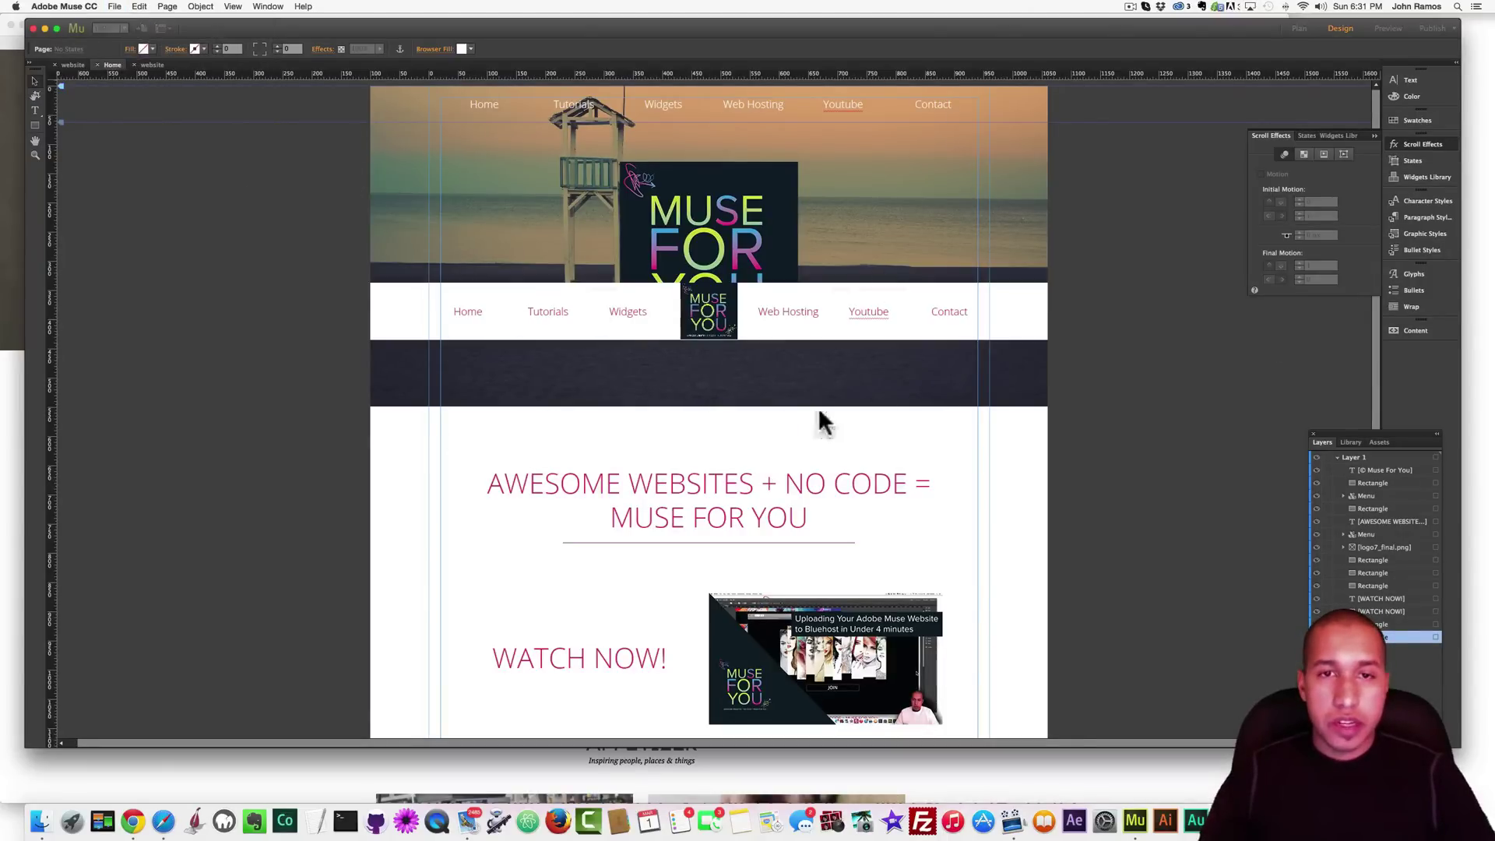
left_click(883, 534)
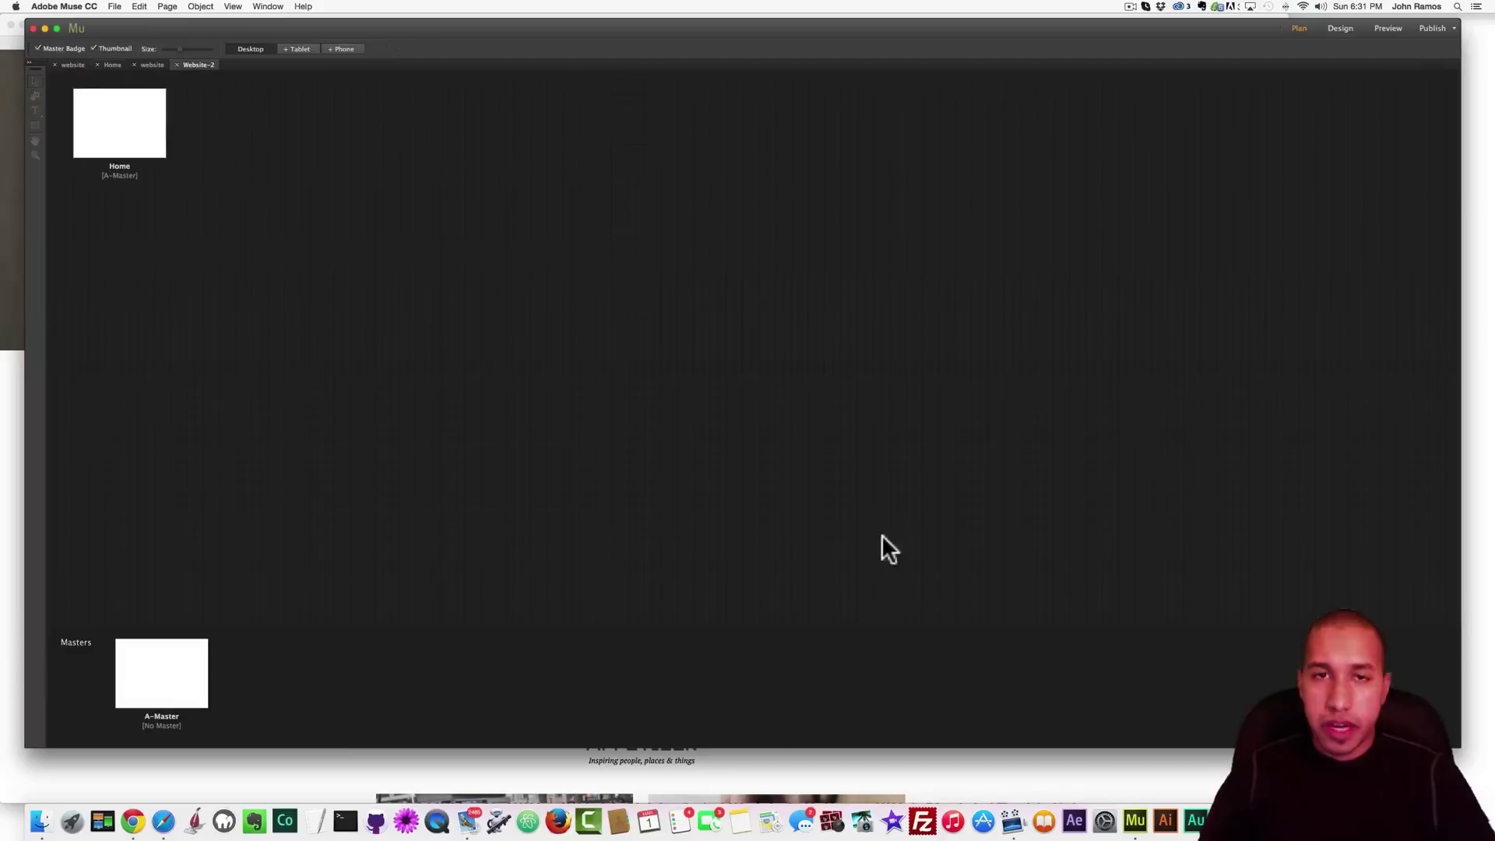
double_click(106, 143)
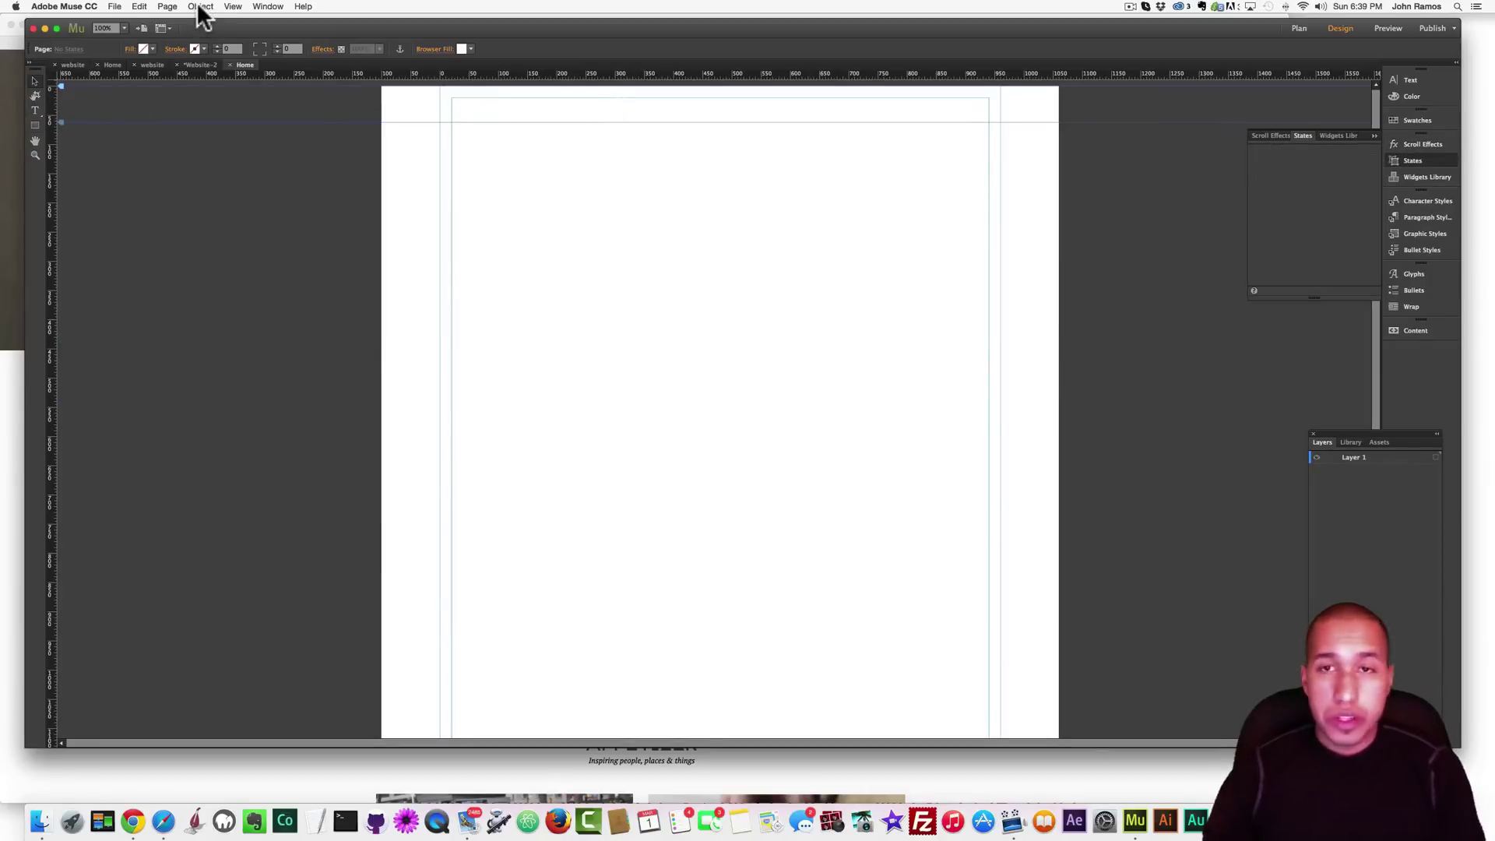
Insert a horizontal menu widget at the top of the Home page and set its menu type to Manual
left_click(199, 6)
mouse_move(241, 201)
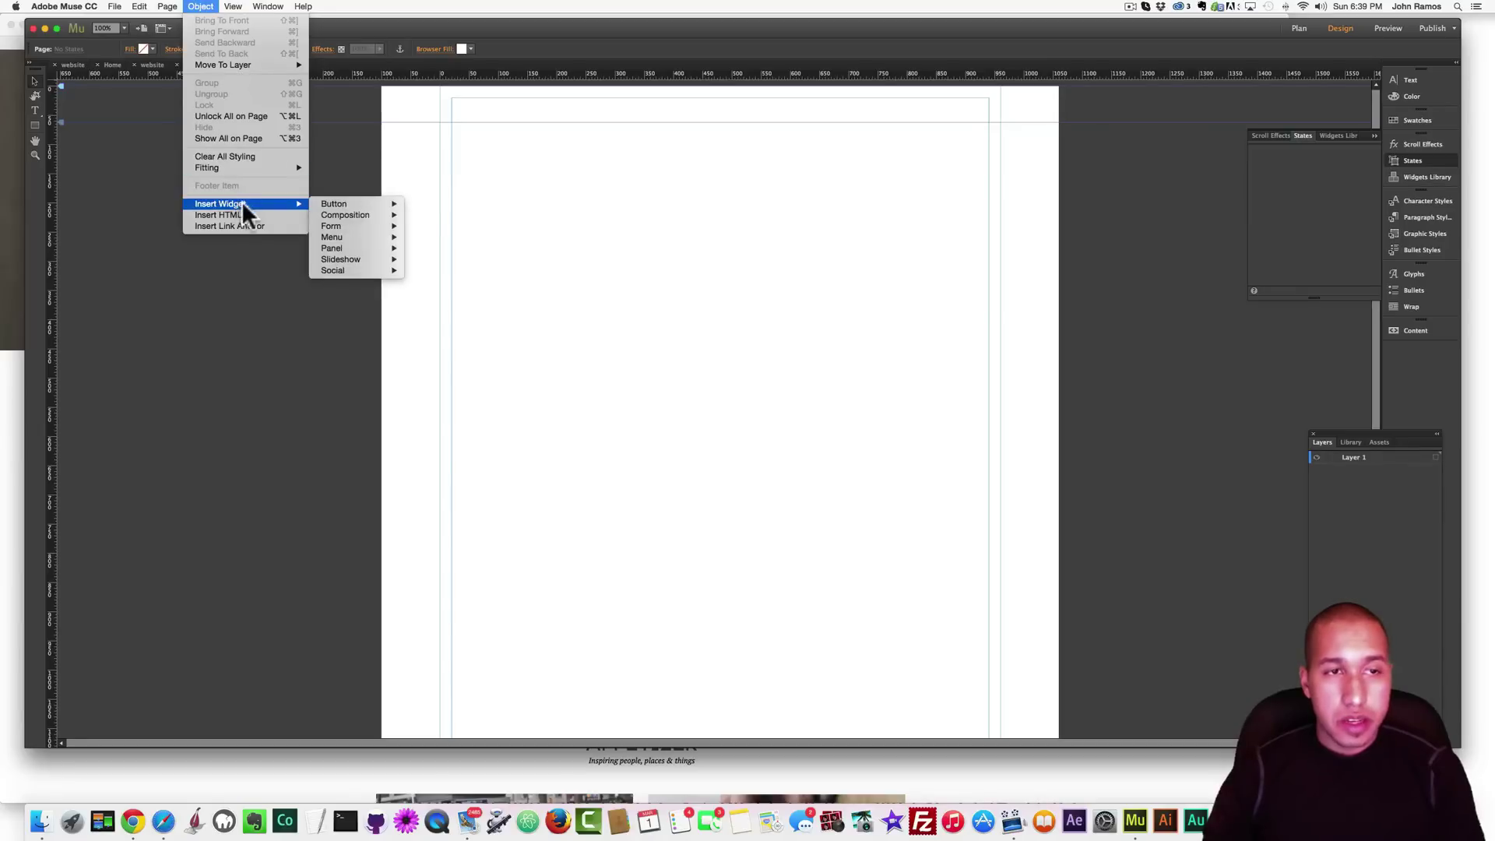
mouse_move(344, 237)
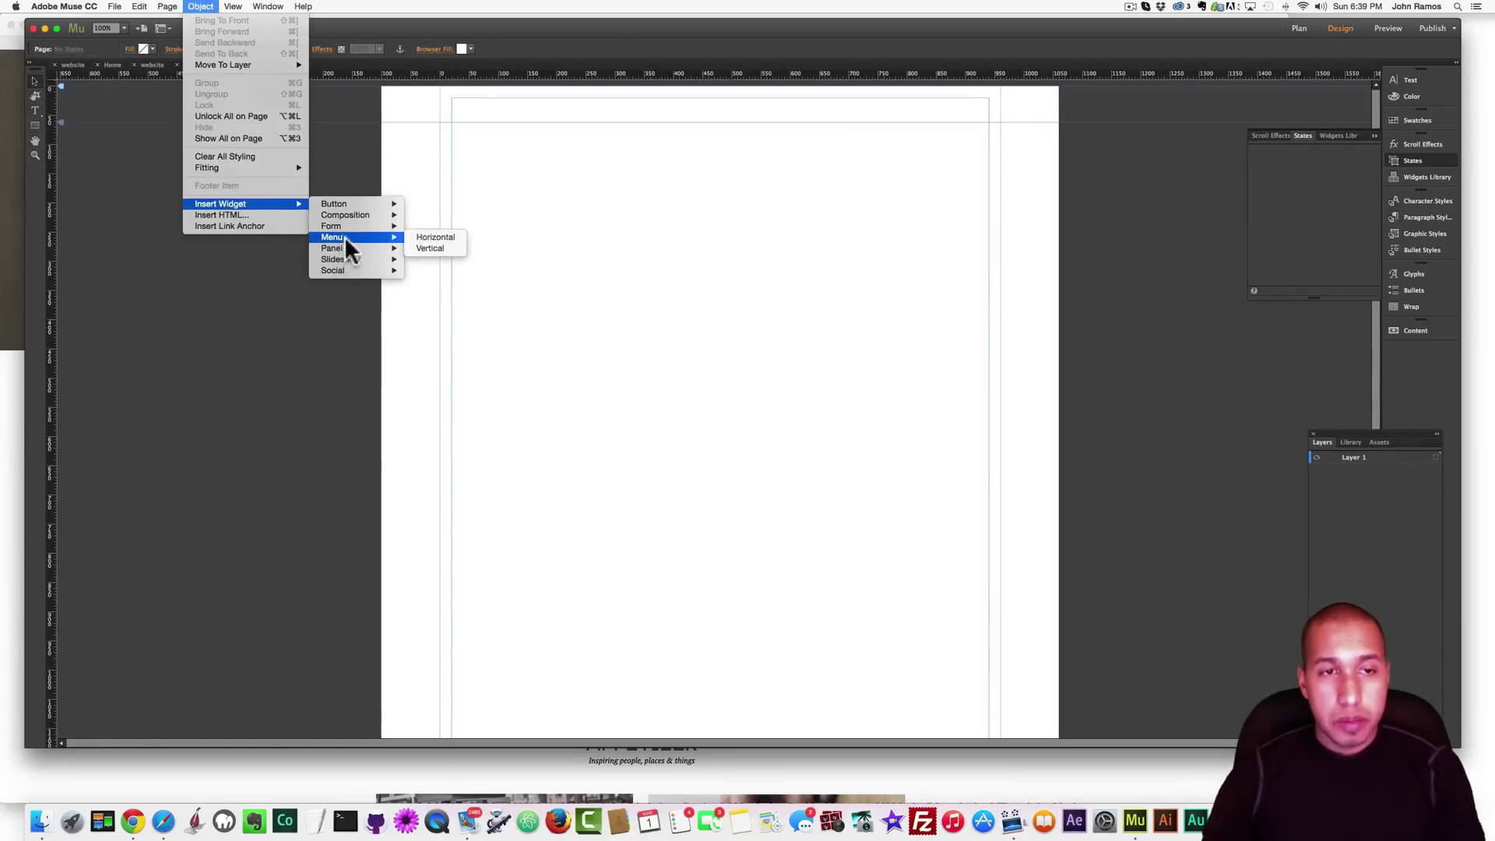
left_click(445, 237)
left_click(470, 102)
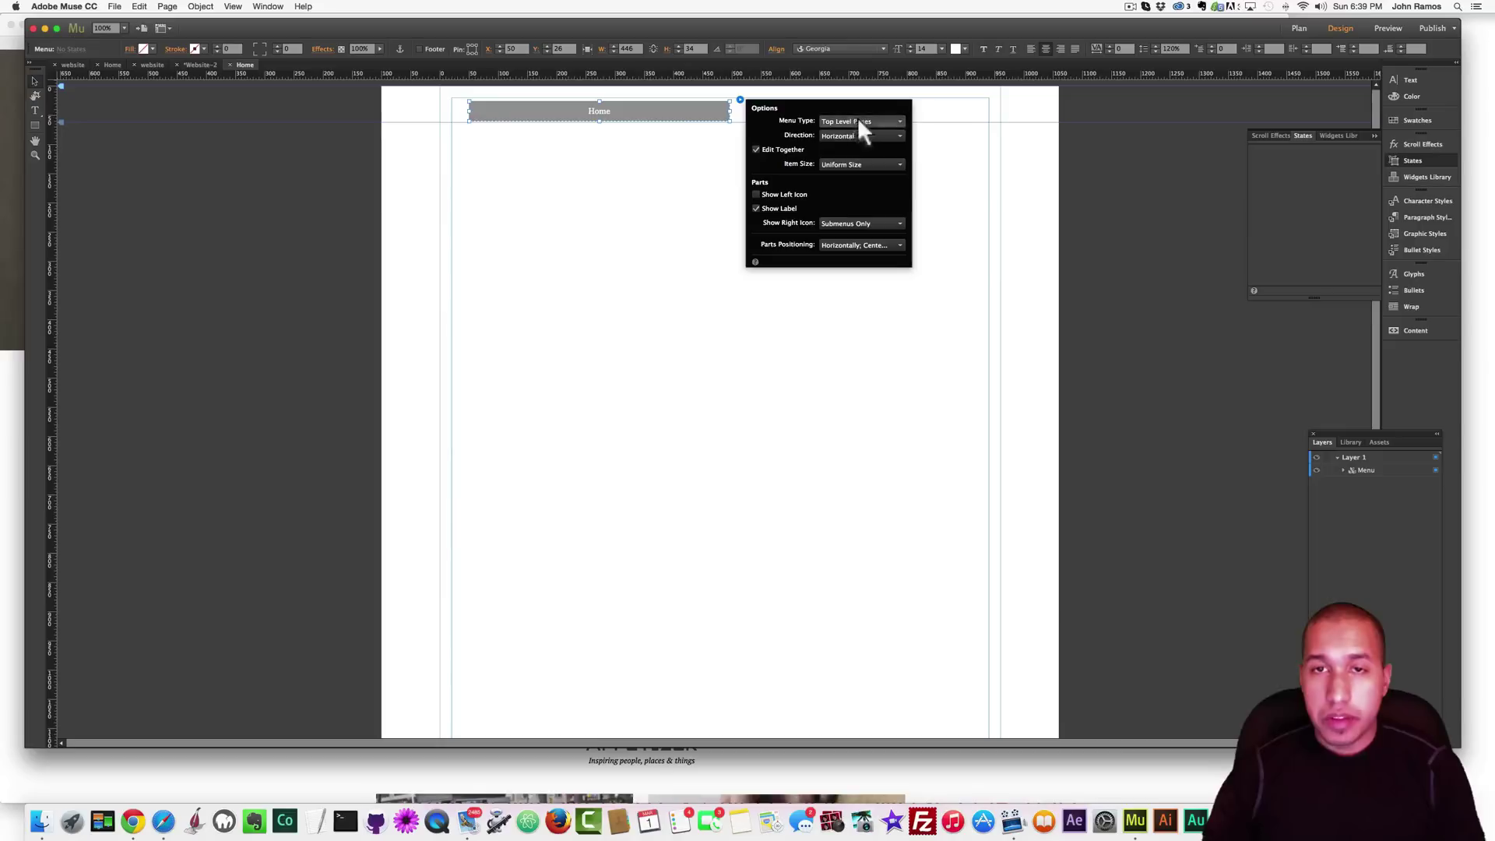
left_click(857, 120)
left_click(839, 152)
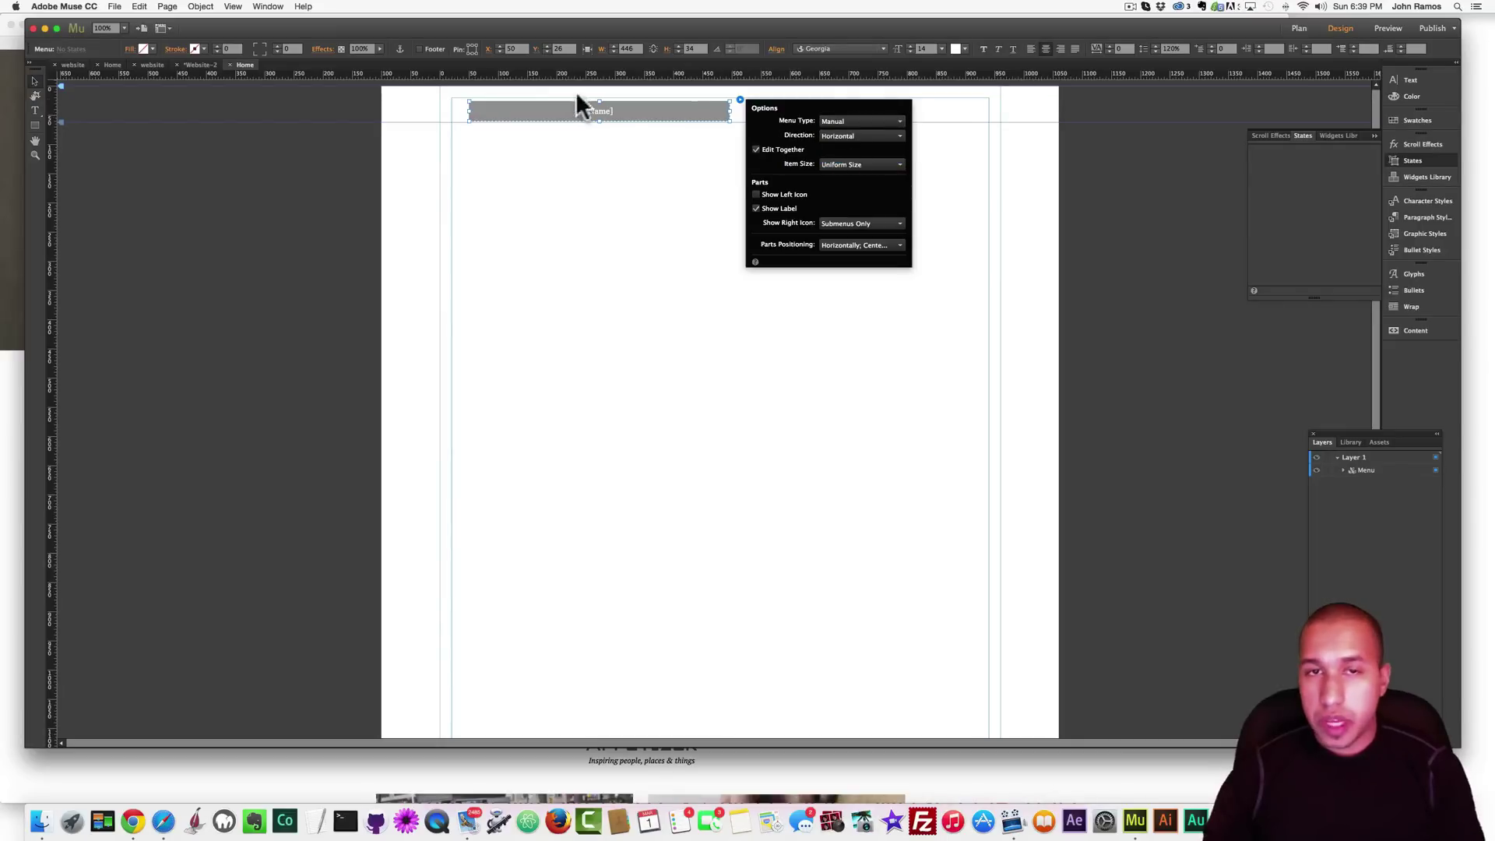
Label the menu items Home, Tutorials, Widgets, Web Hosting, Youtube and Contact
left_click(646, 111)
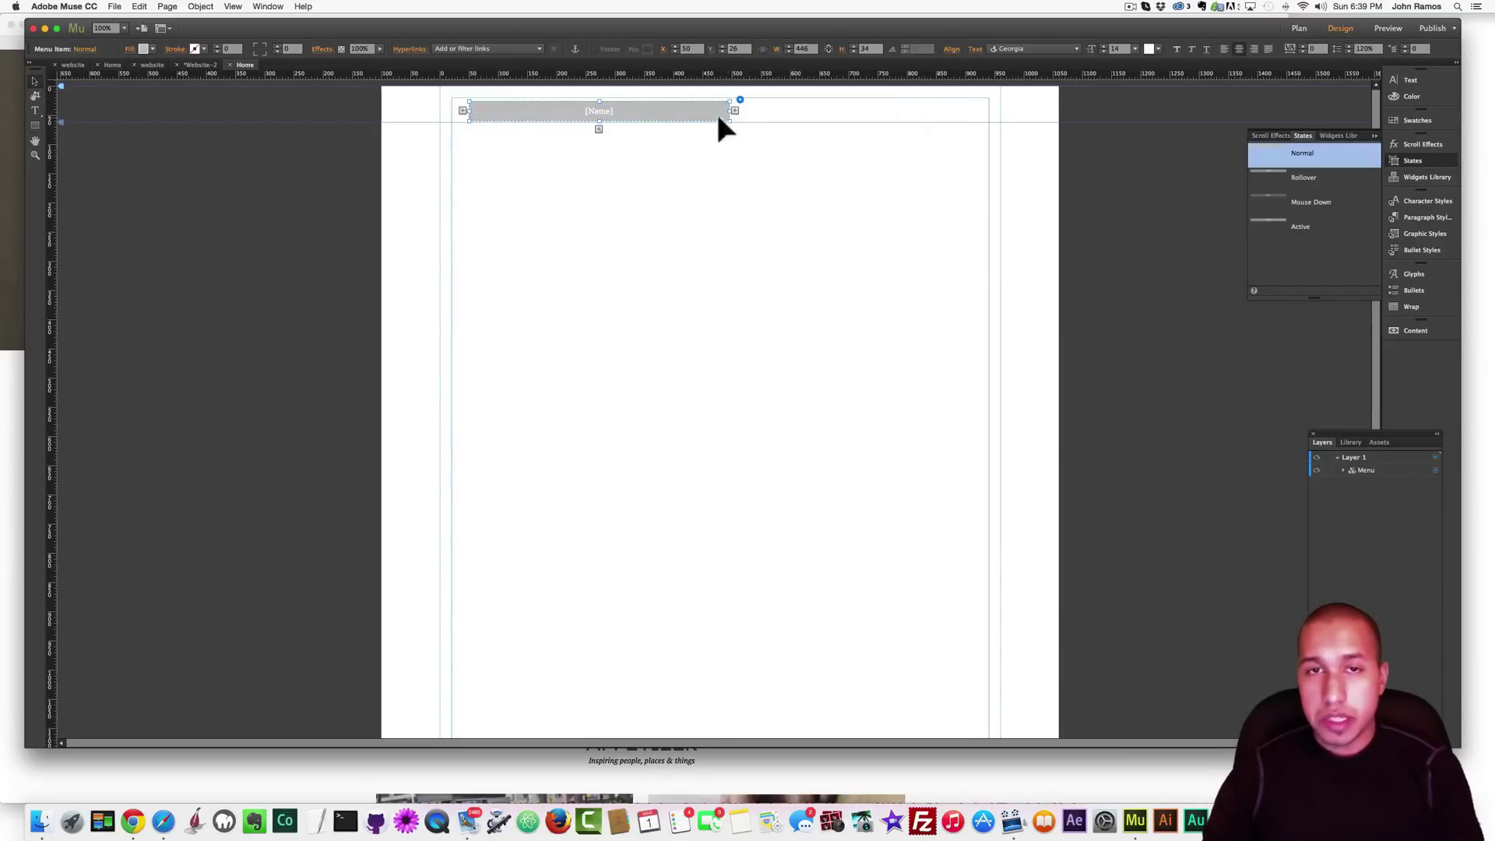
double_click(609, 110)
type("Ho")
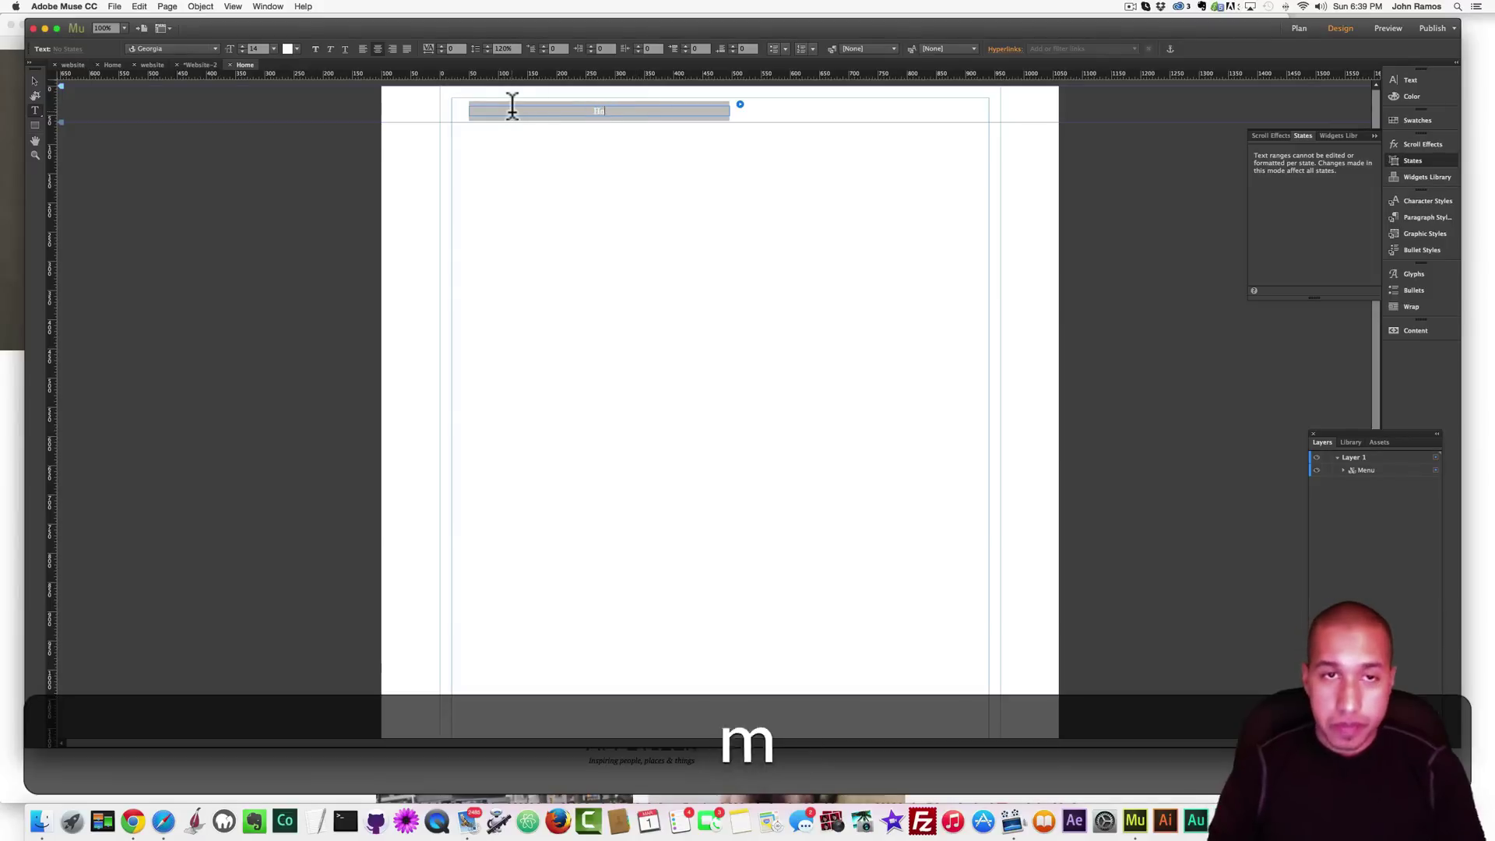
type("me")
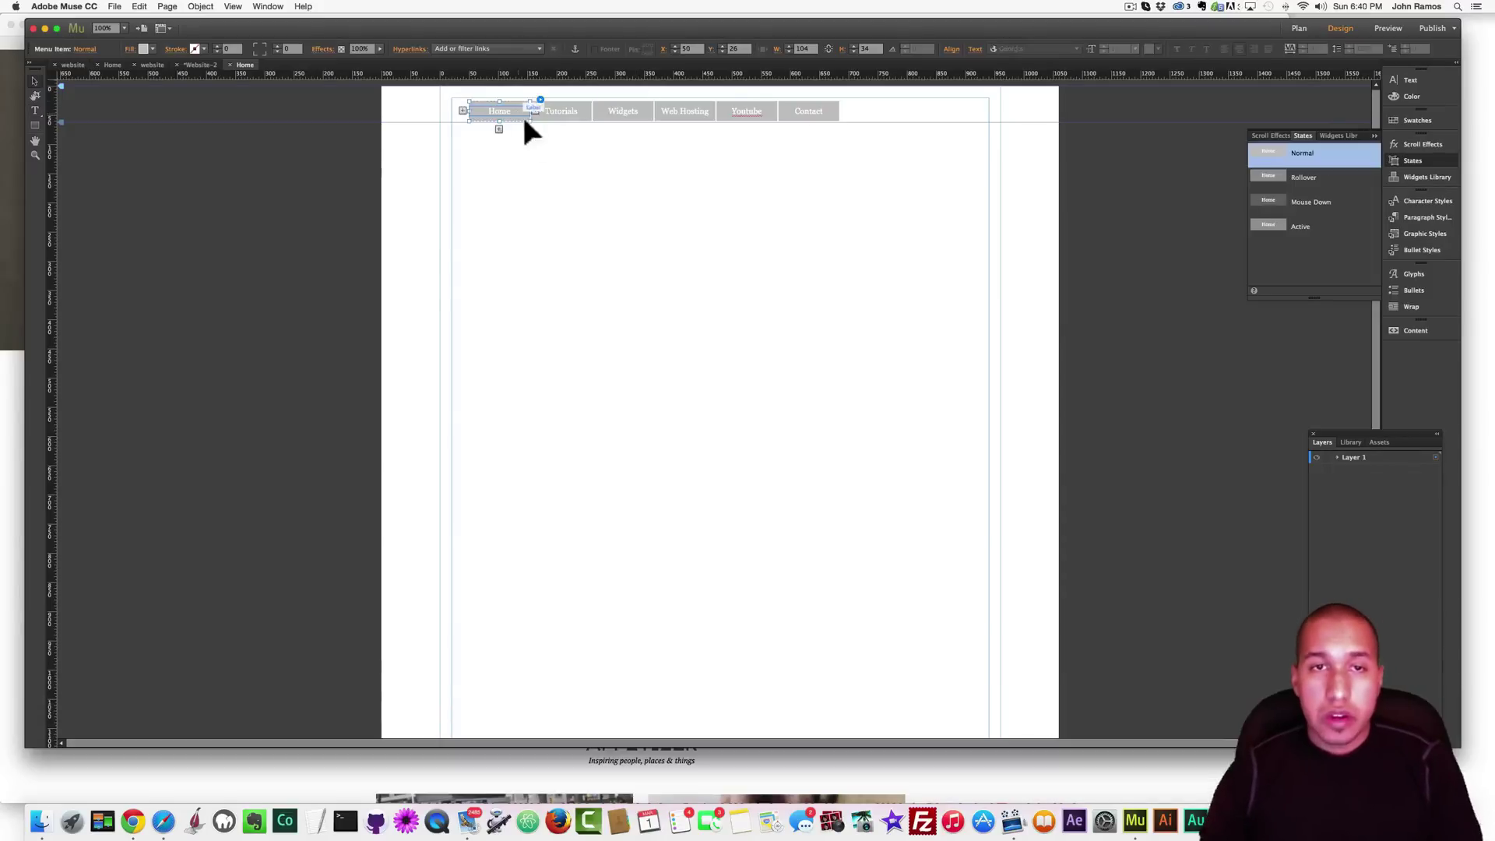
left_click(597, 152)
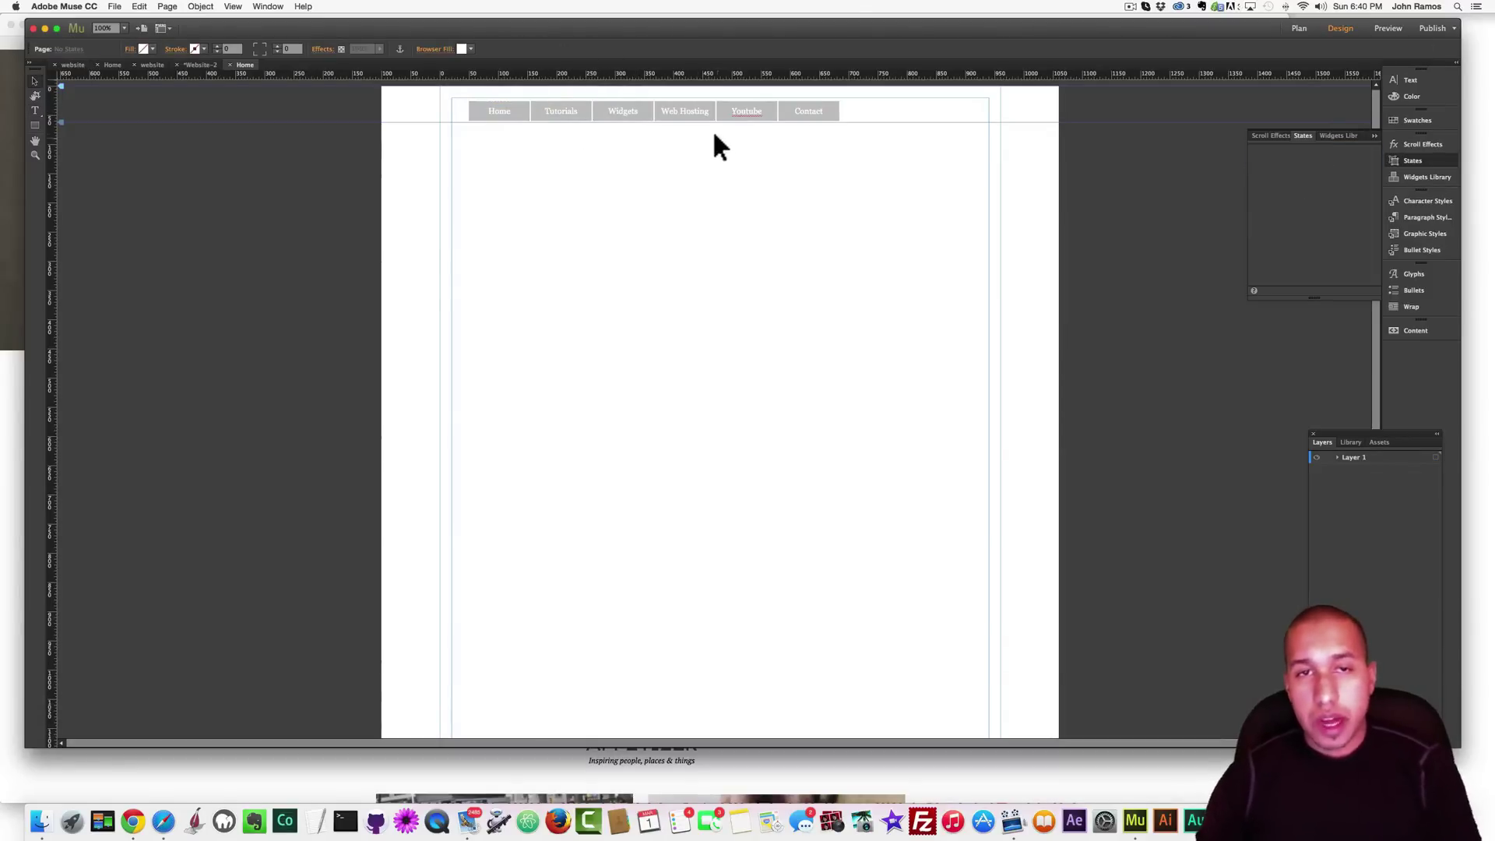
Move the menu to X 20, Y 20 and widen it to 920 px so it spans the page margins
left_click_drag(517, 113, 503, 113)
left_click_drag(823, 109, 989, 109)
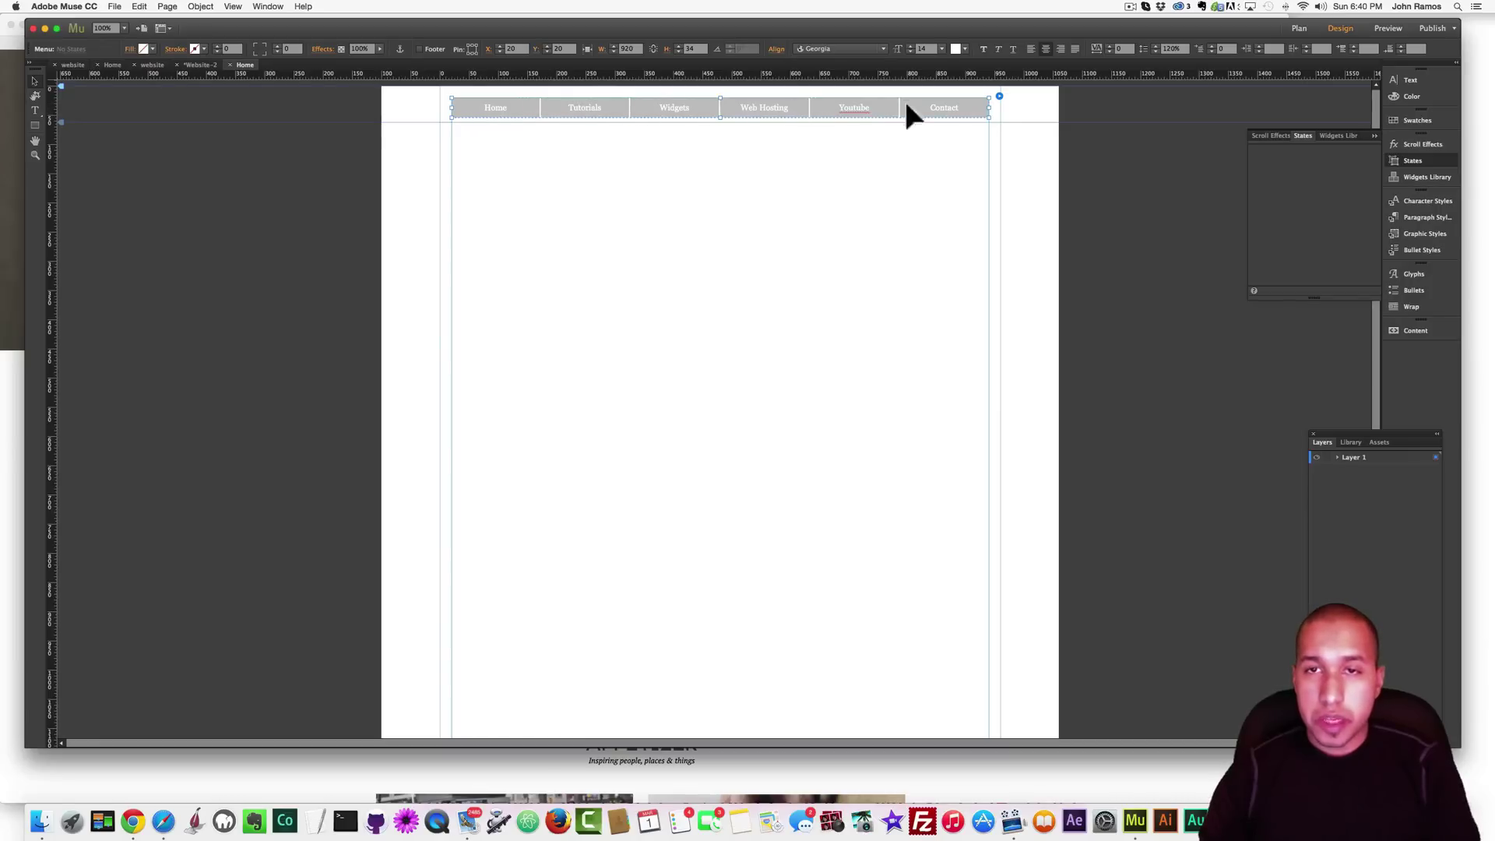
left_click(556, 204)
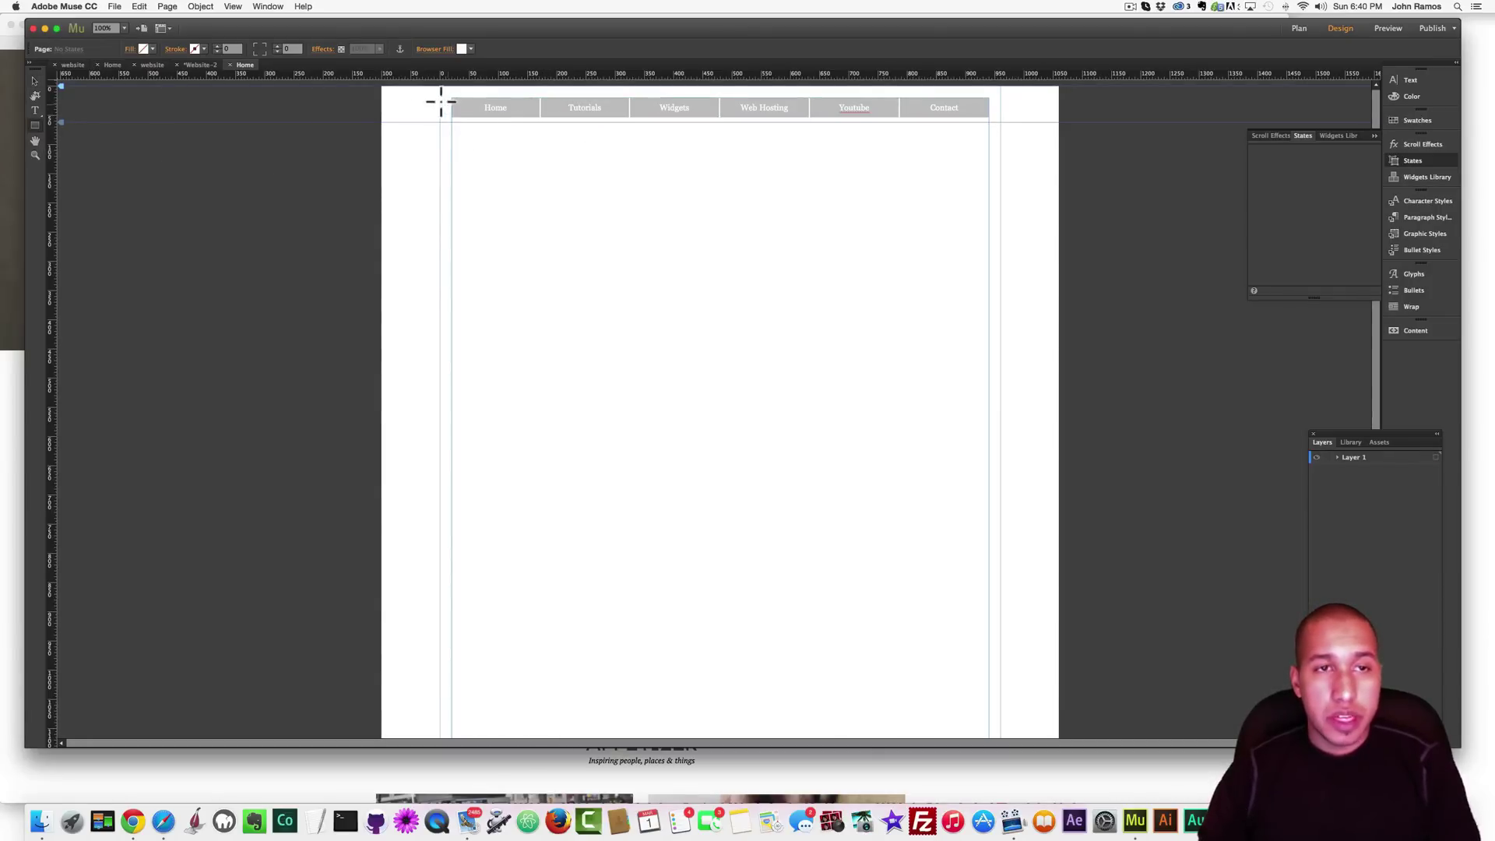
Draw a full-width rectangle about 600 px high at the page top and fill it with 72adf455.jpeg, using Scale To Fill
left_click_drag(381, 86, 1059, 436)
left_click(143, 49)
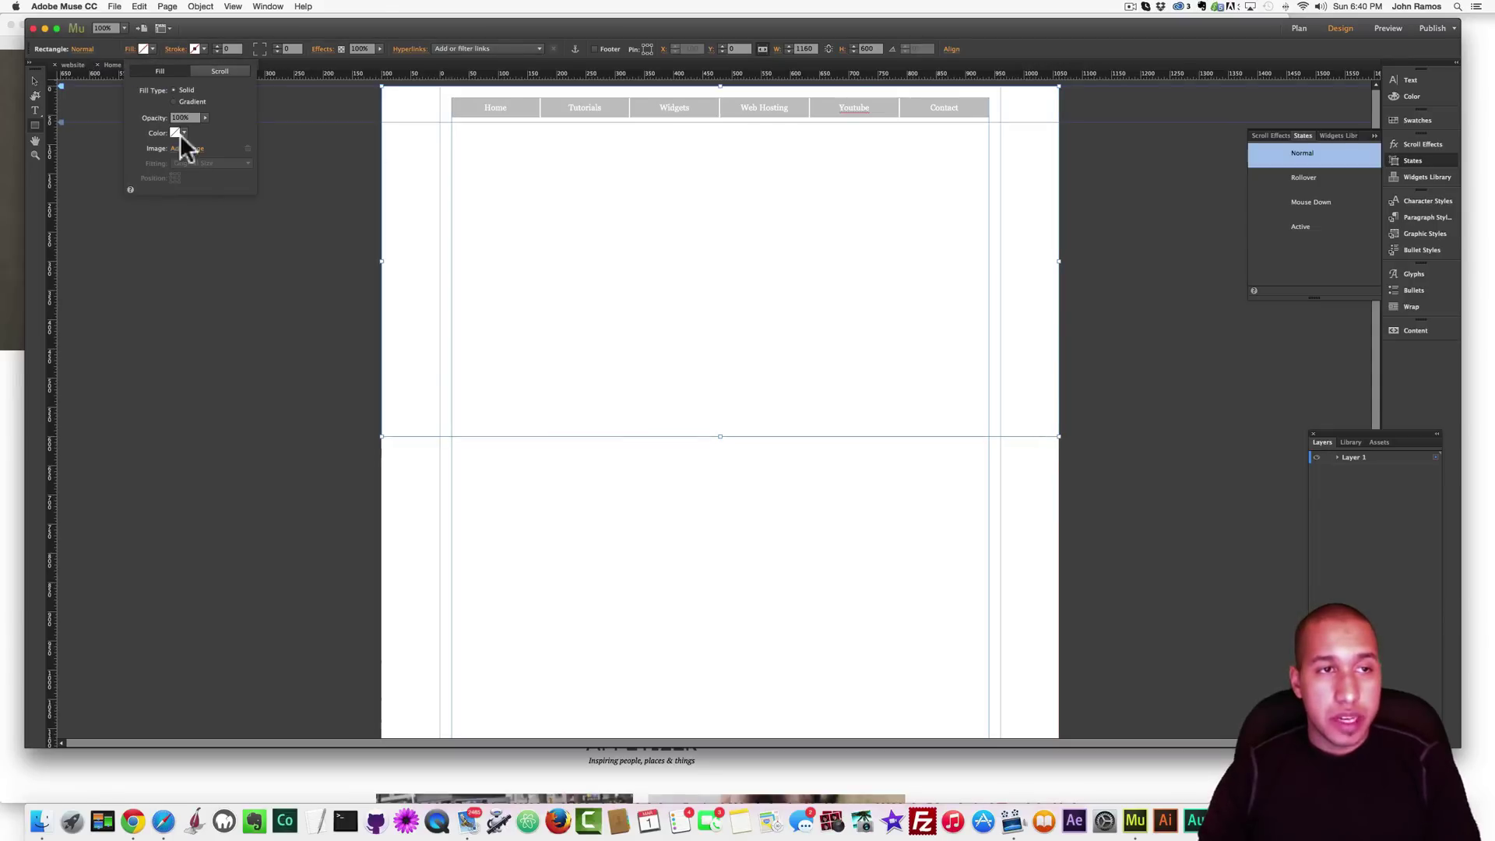
left_click(189, 147)
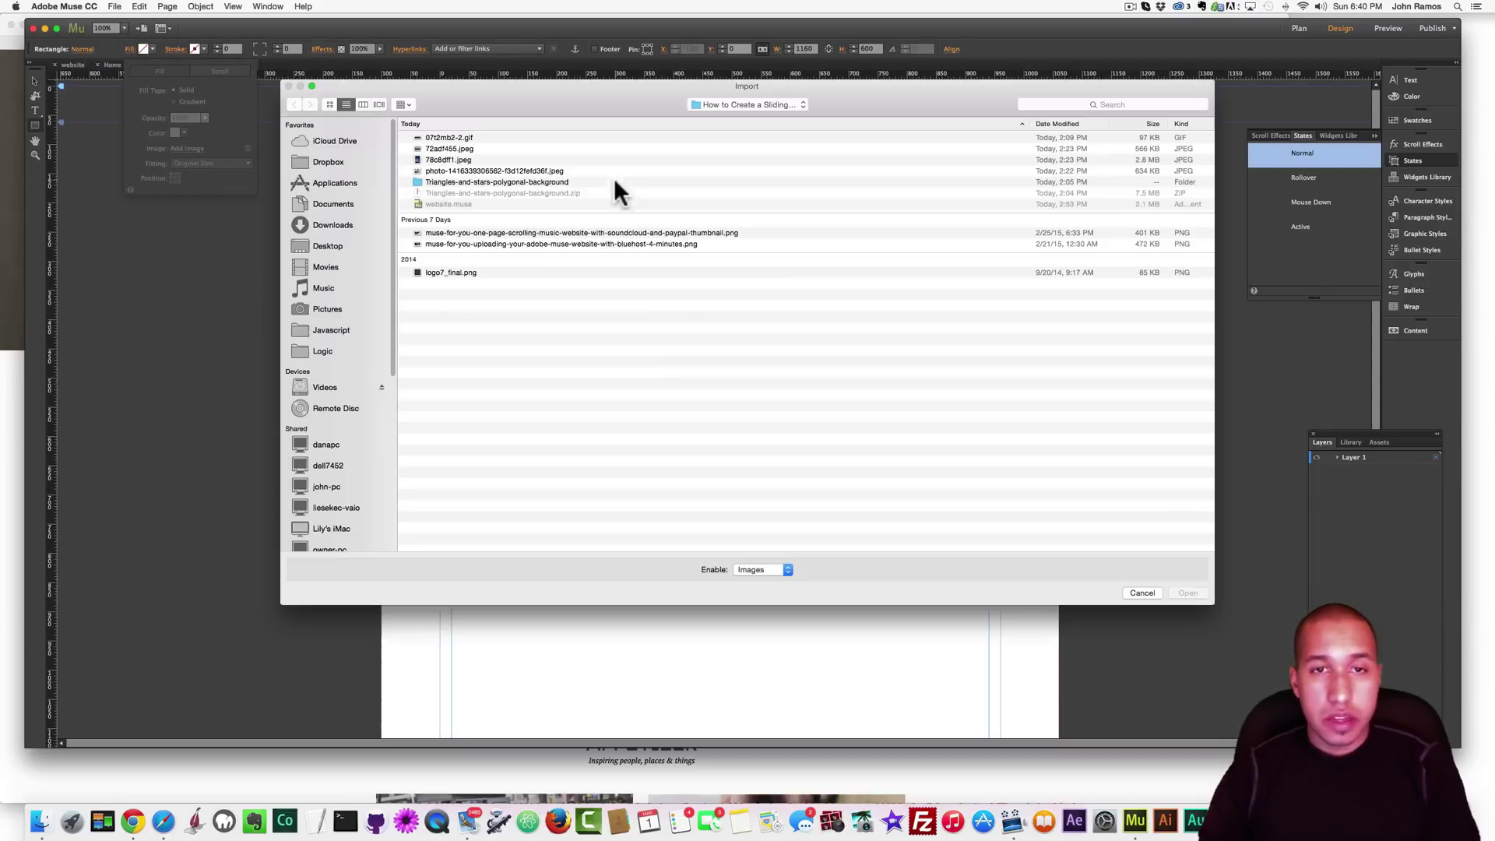
double_click(450, 149)
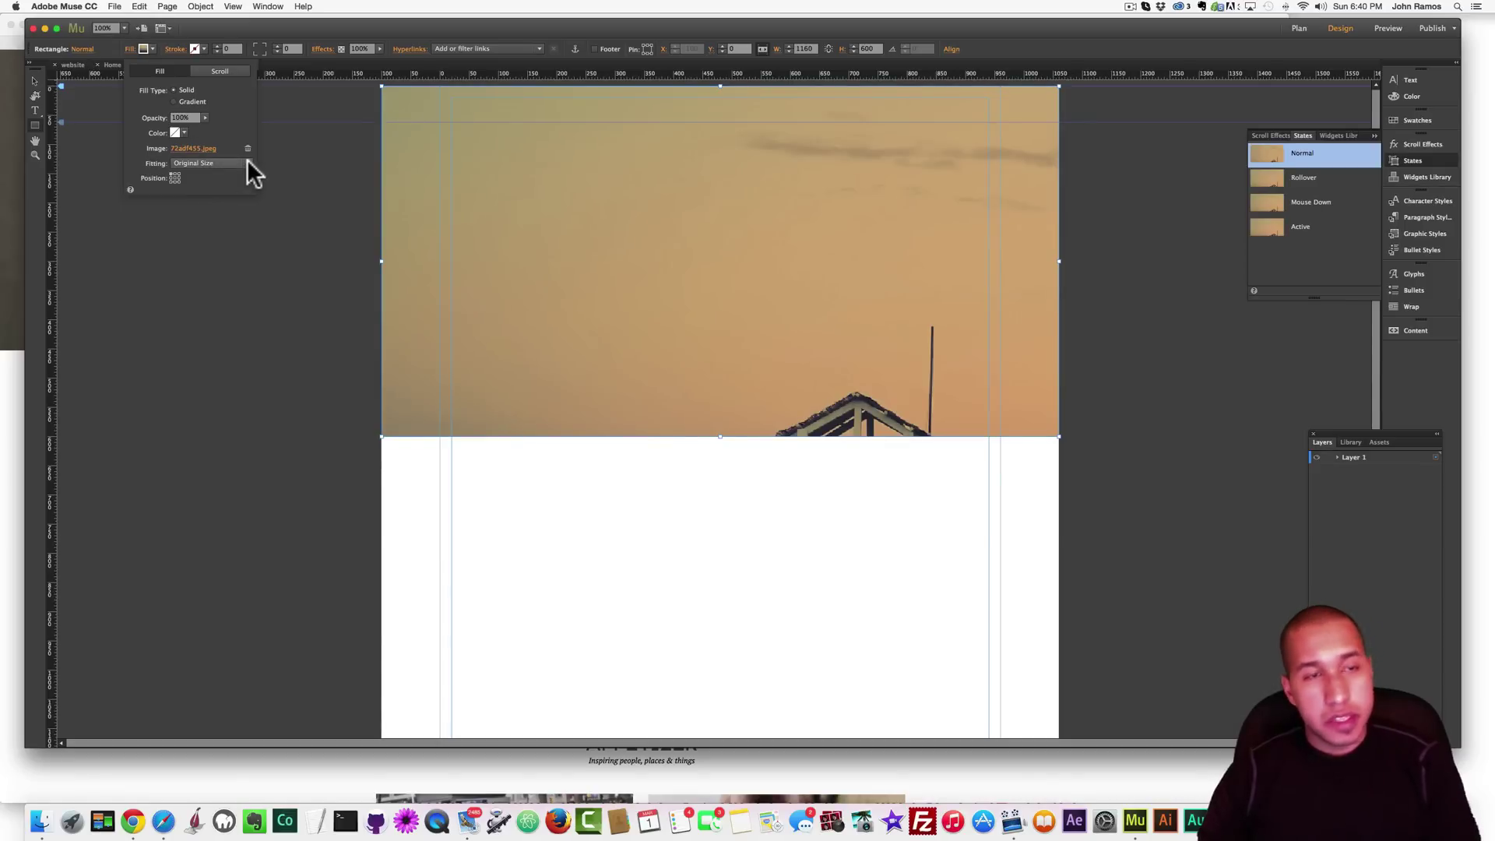
left_click(248, 164)
left_click(208, 176)
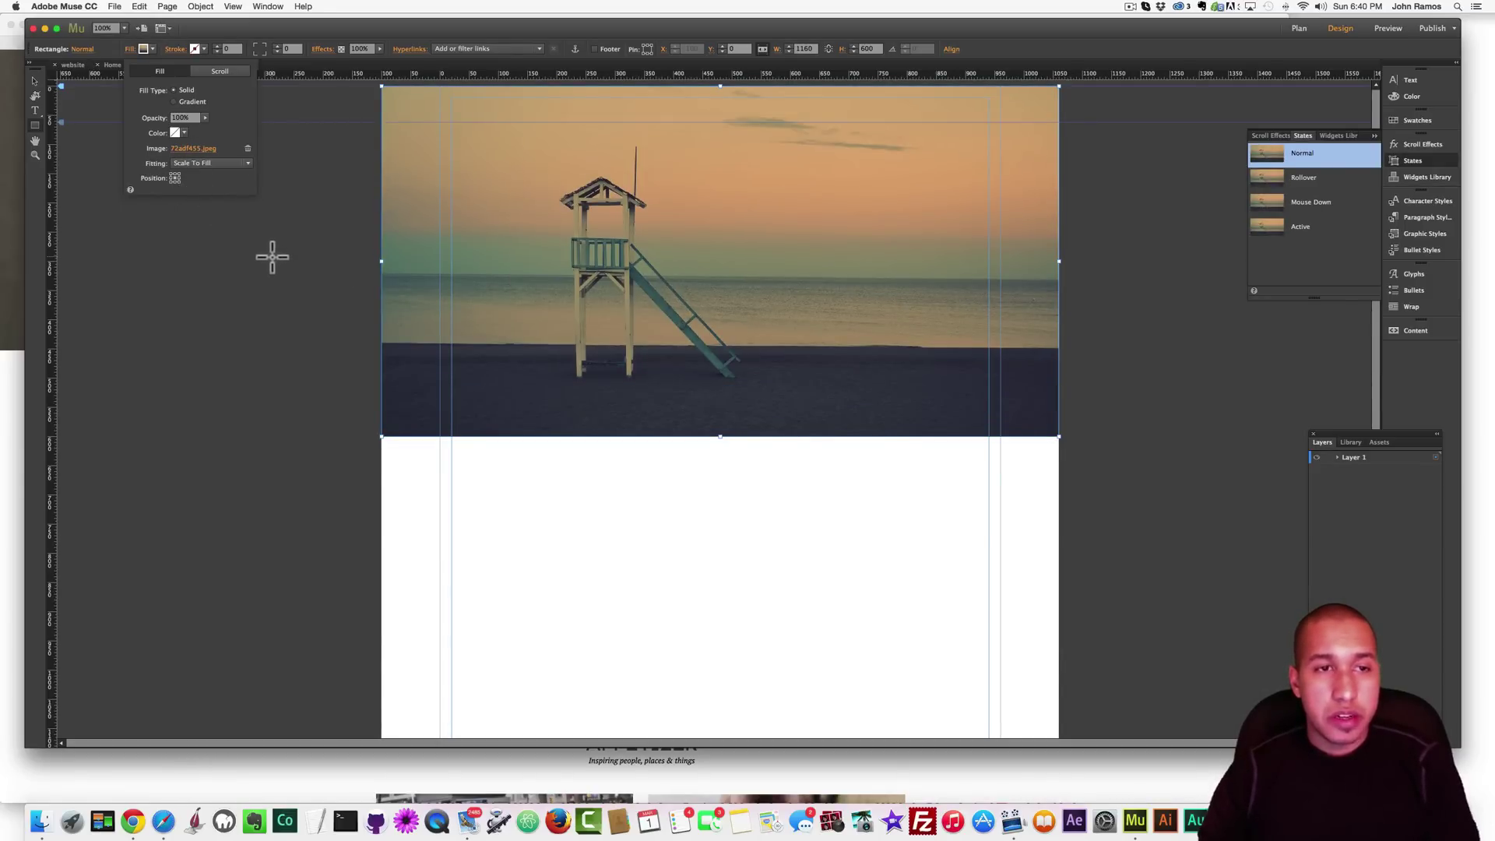
Move the image rectangle below the menu in the layer order
left_click(1336, 457)
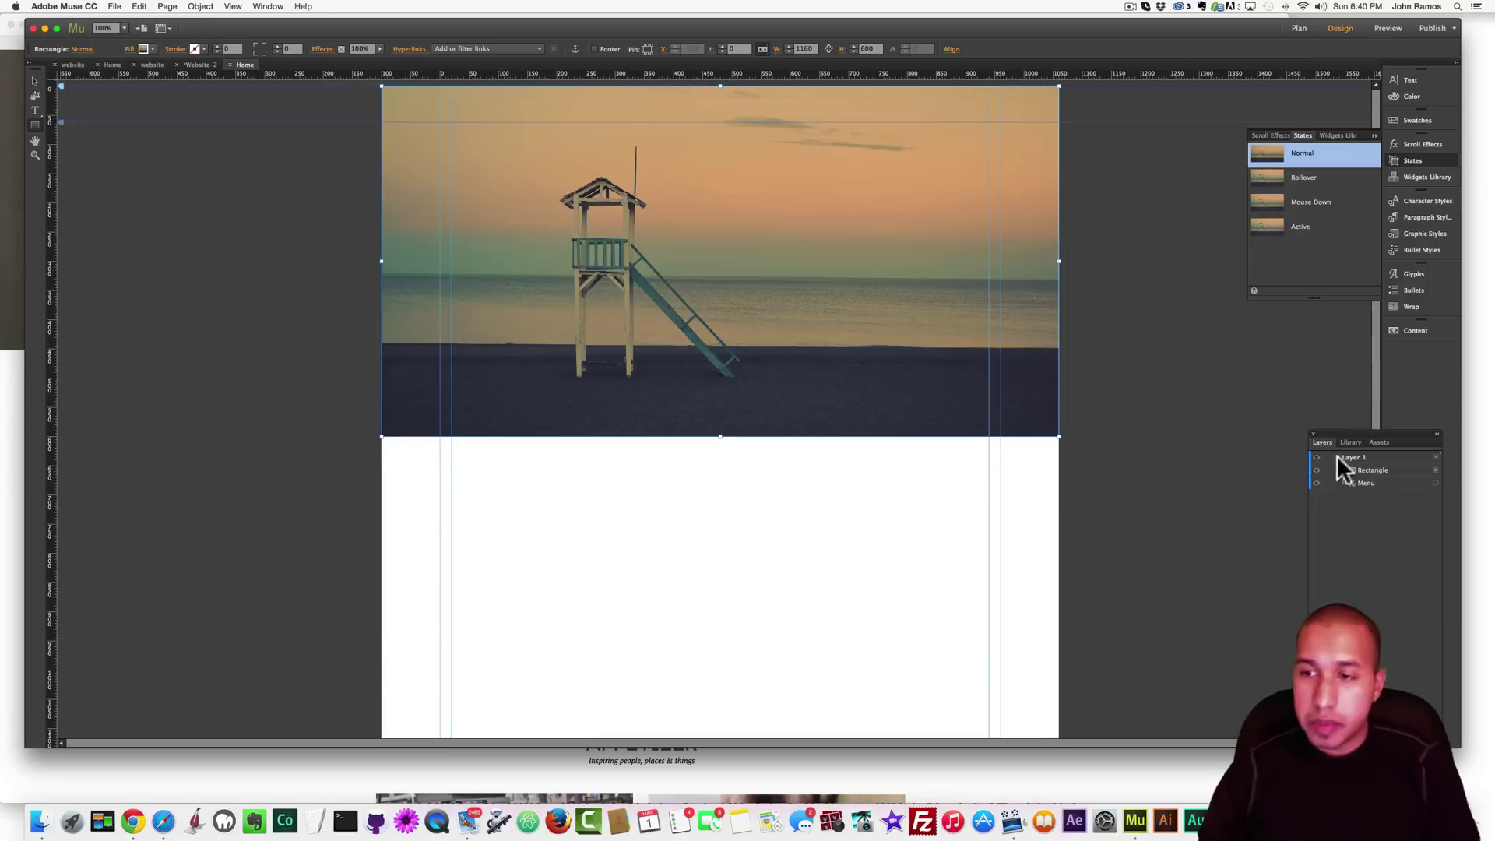
left_click_drag(1366, 469, 1364, 492)
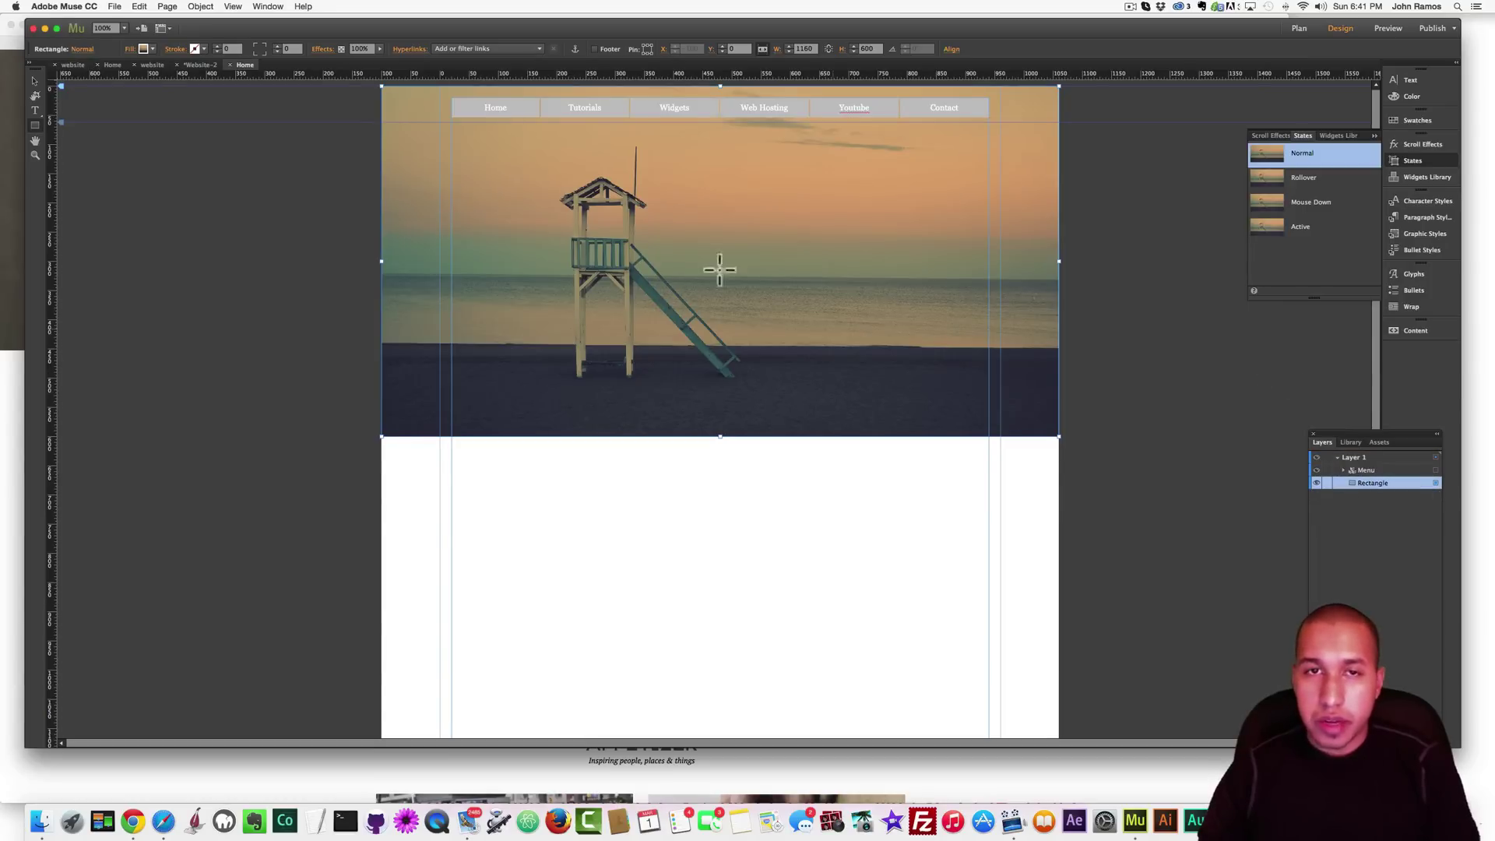
Remove the menu items' fill in the Normal state and clear the grey fill from their Rollover, Mouse Down and Active states
left_click(520, 111)
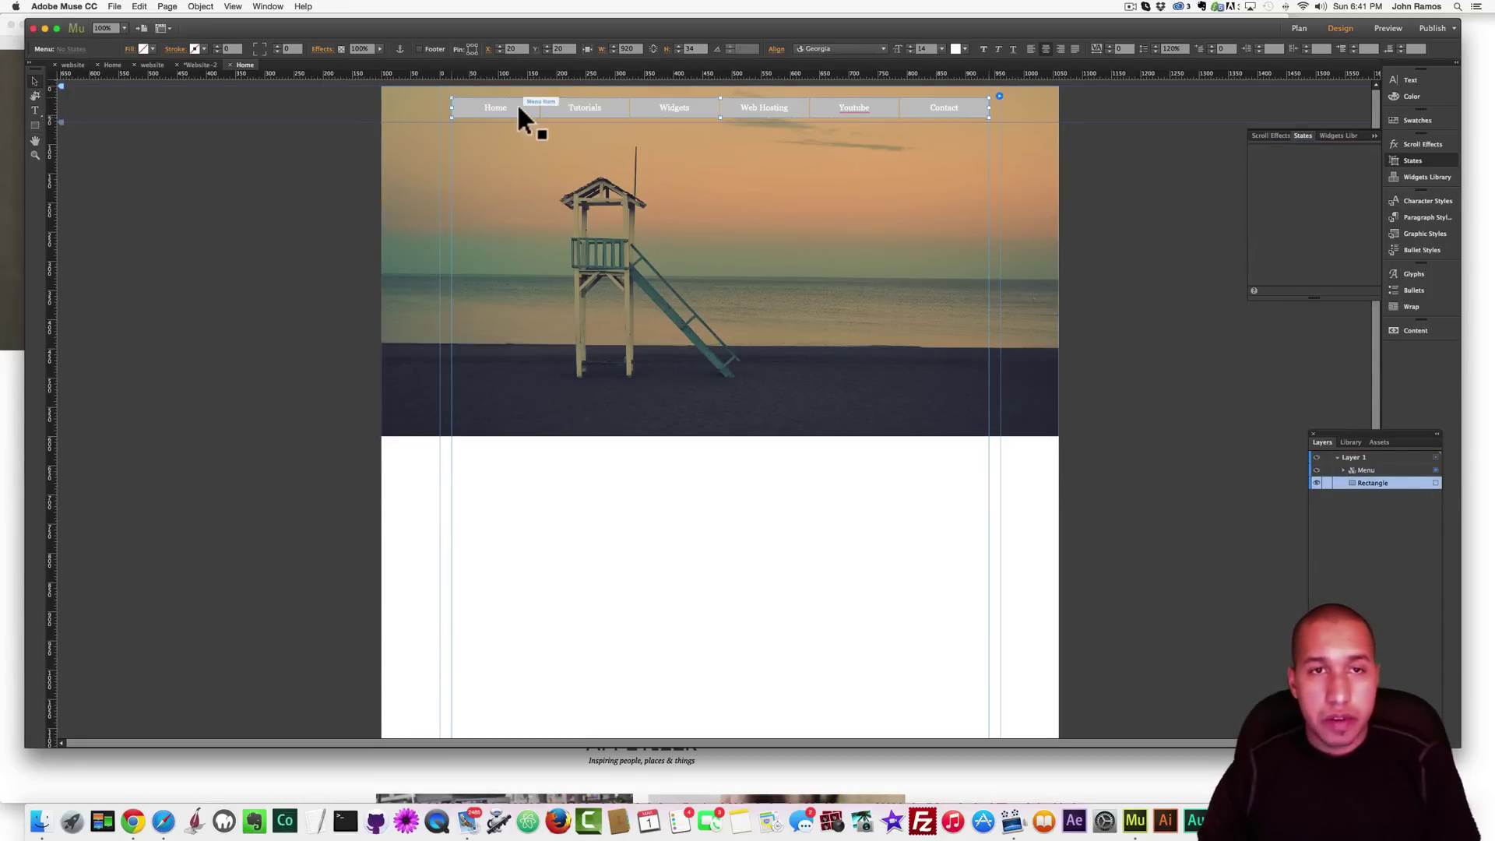
left_click(517, 110)
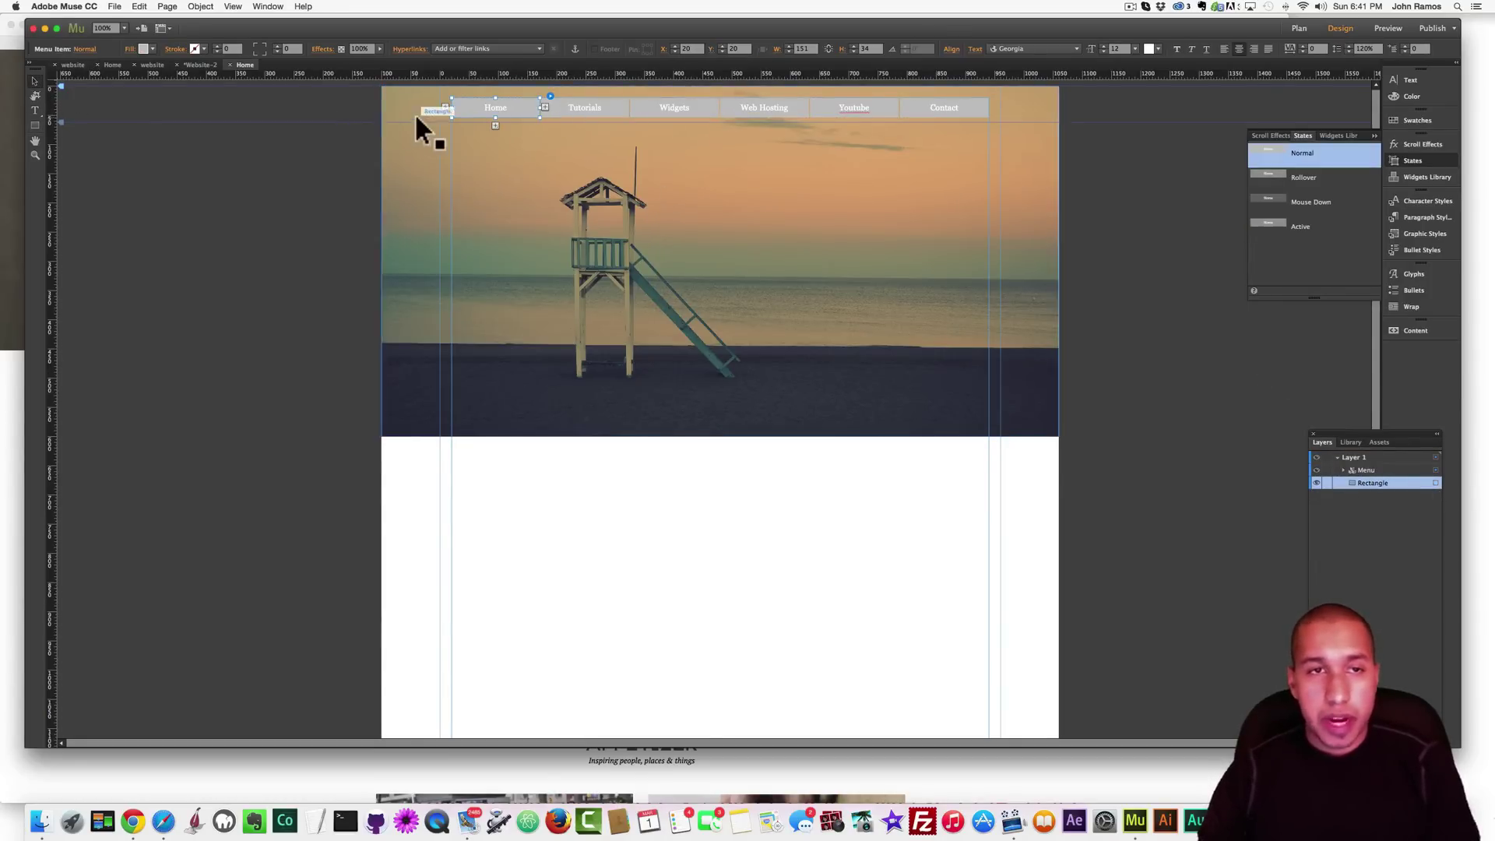
left_click(152, 48)
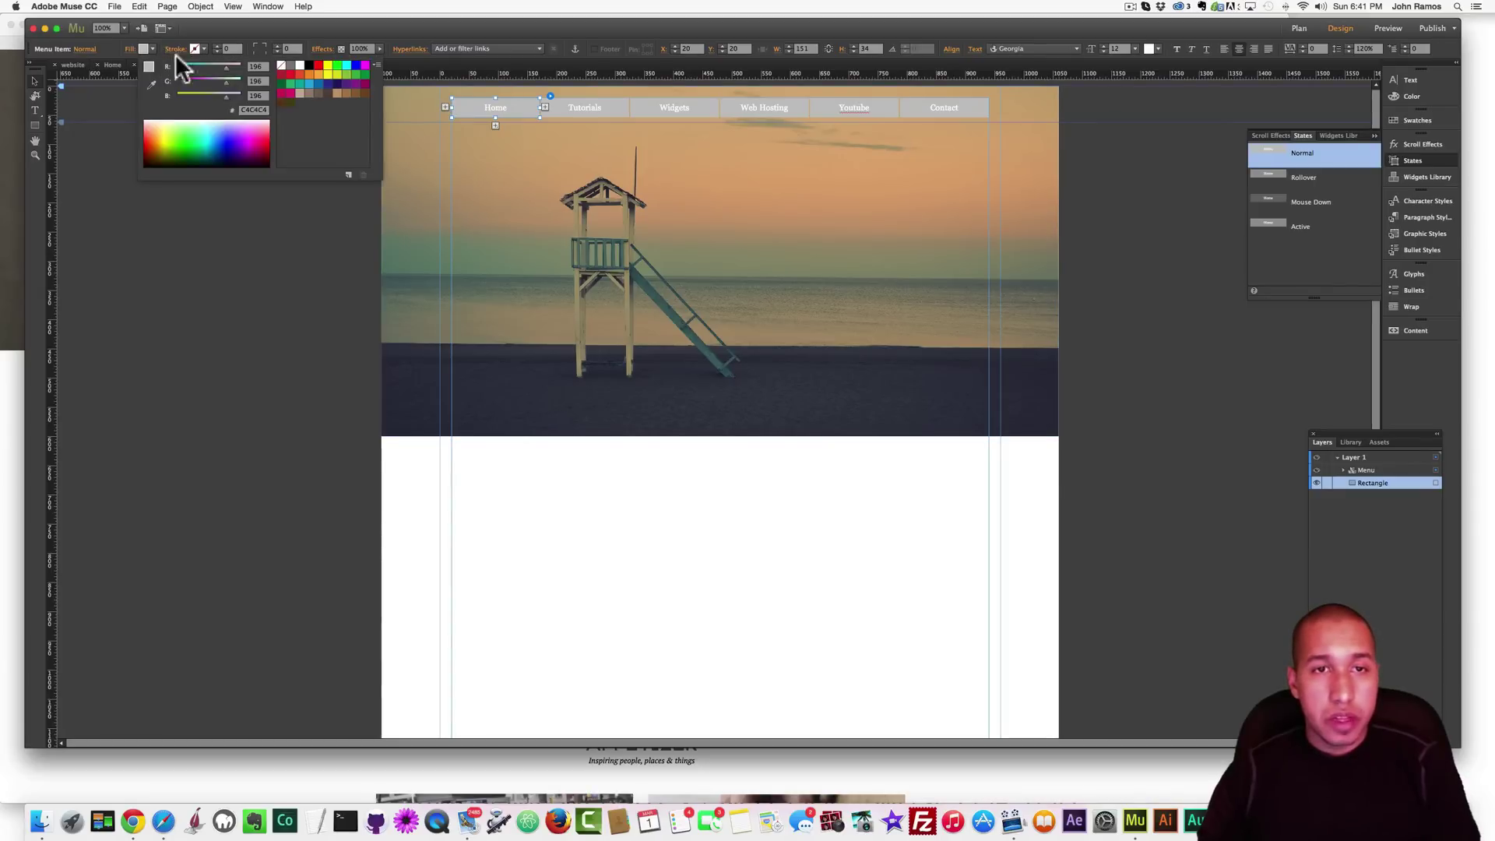
left_click(280, 64)
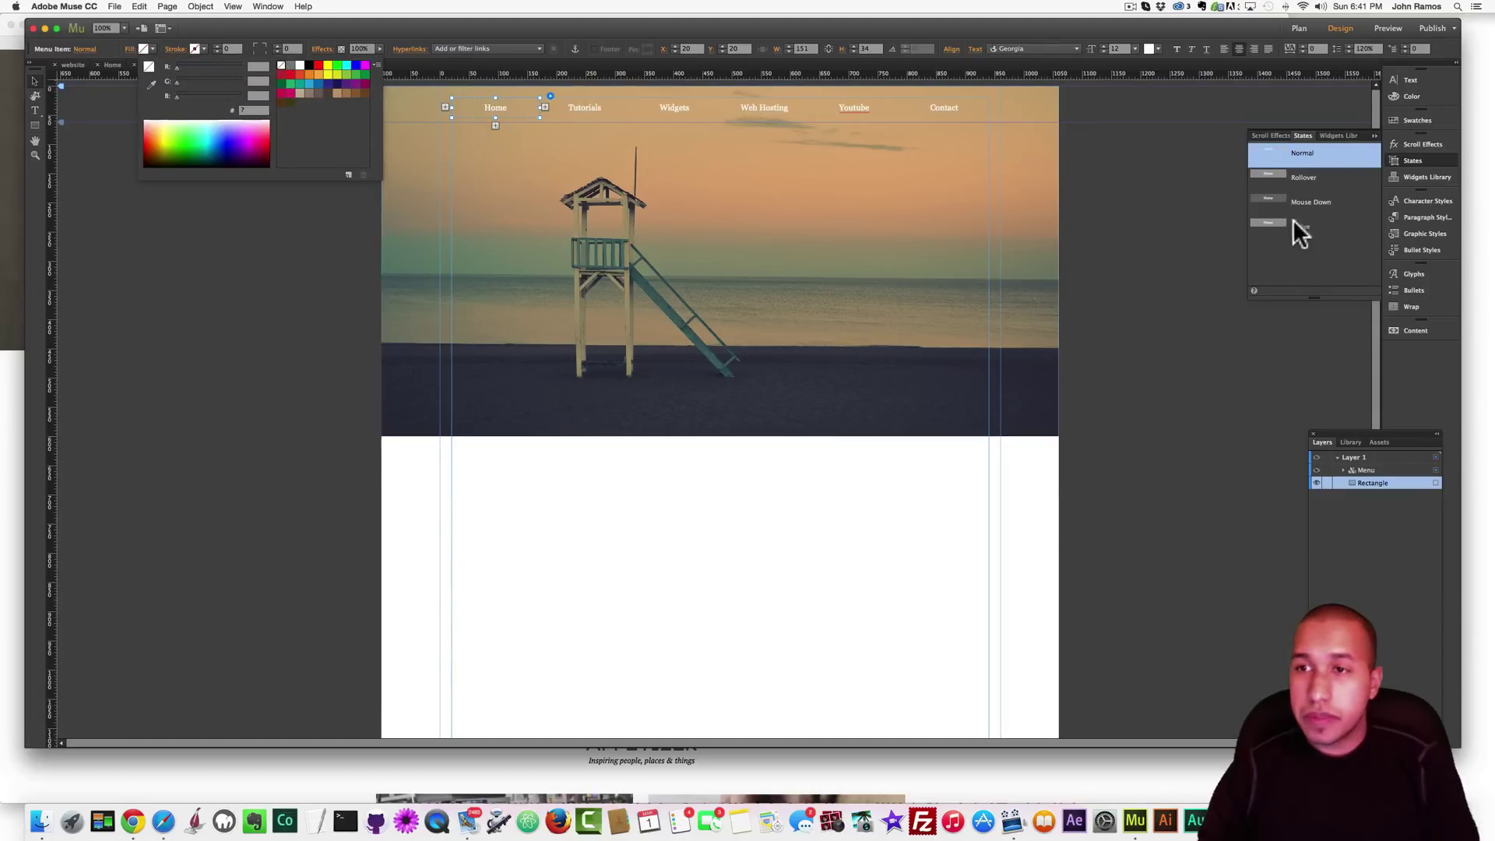
left_click(1302, 178)
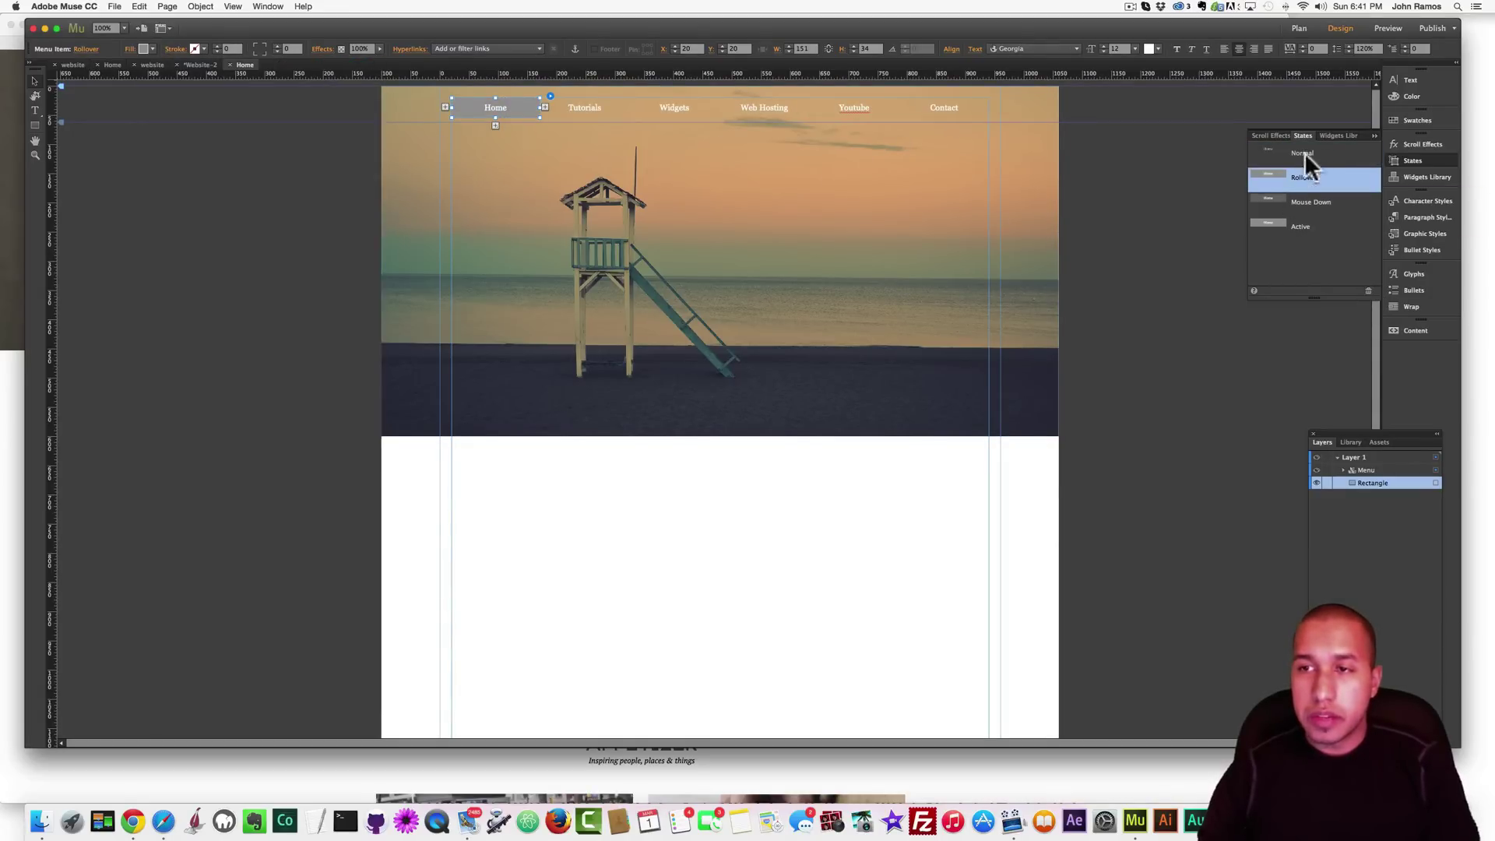
left_click(1310, 203)
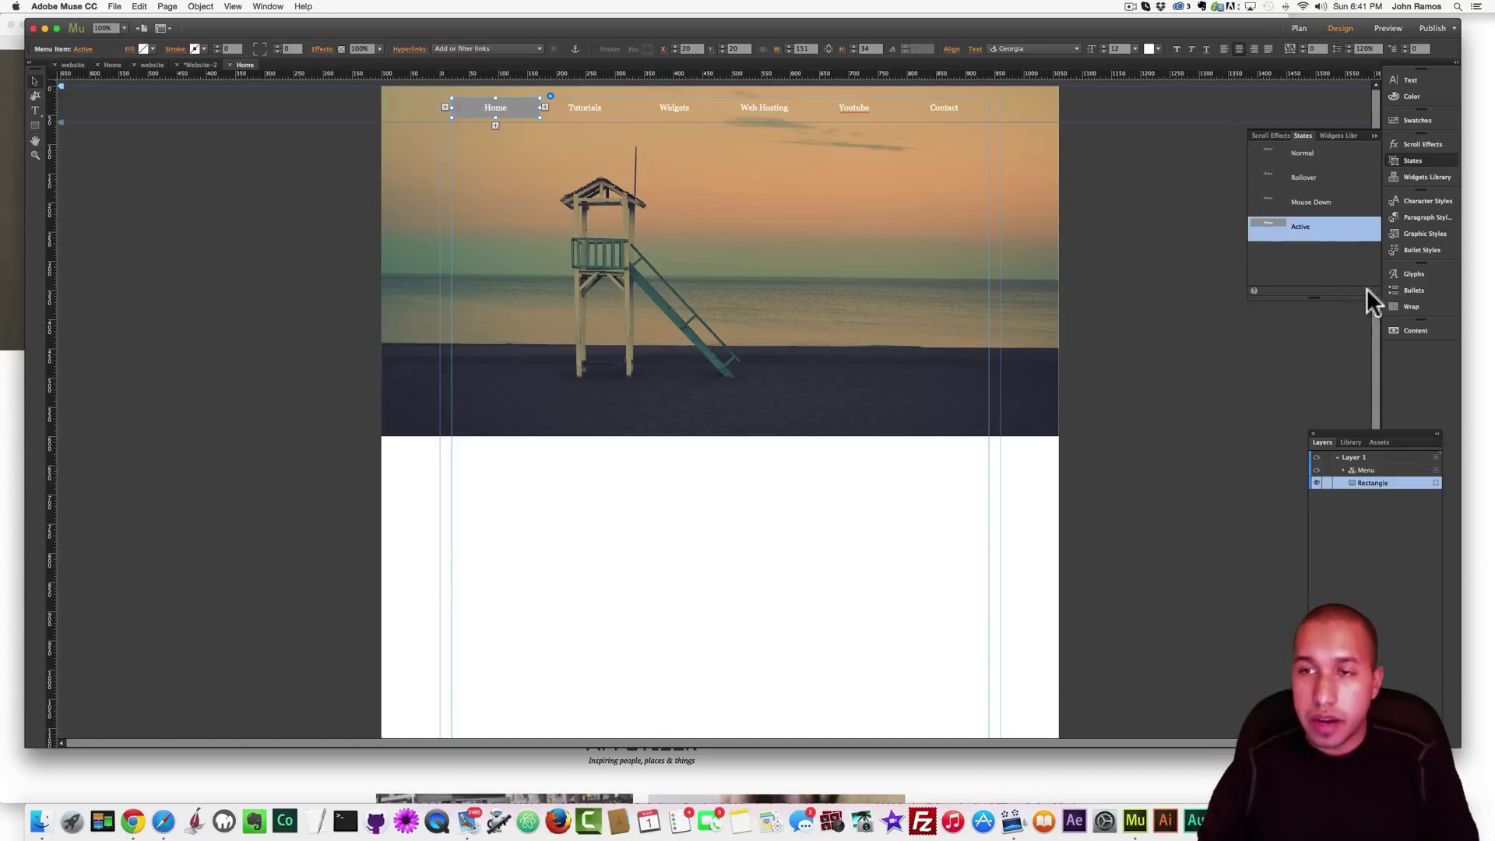
left_click(1302, 226)
Set the menu label text to Open Sans Light at size 18
left_click(494, 104)
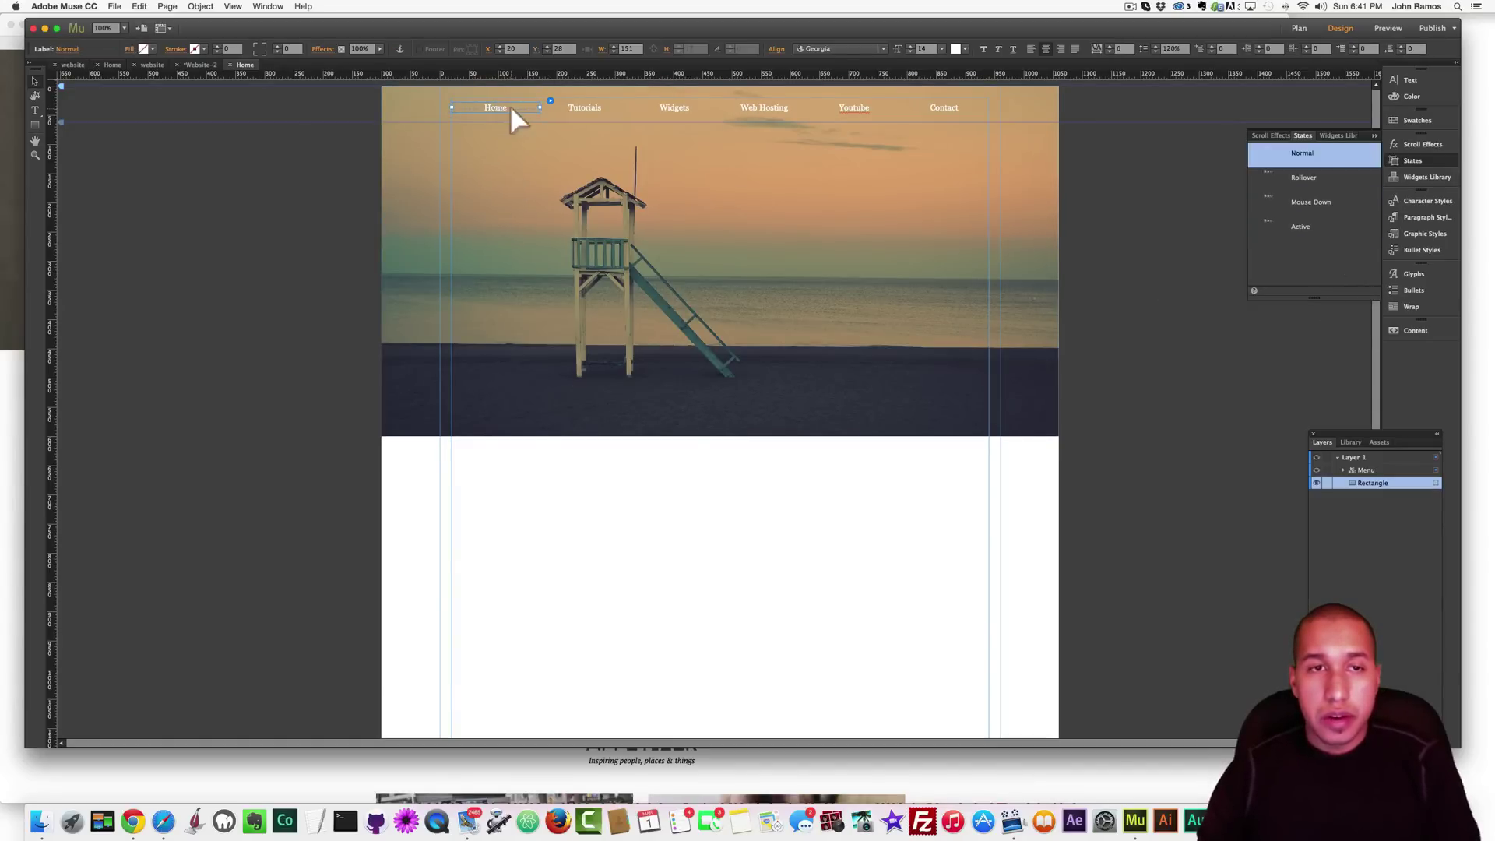
double_click(511, 105)
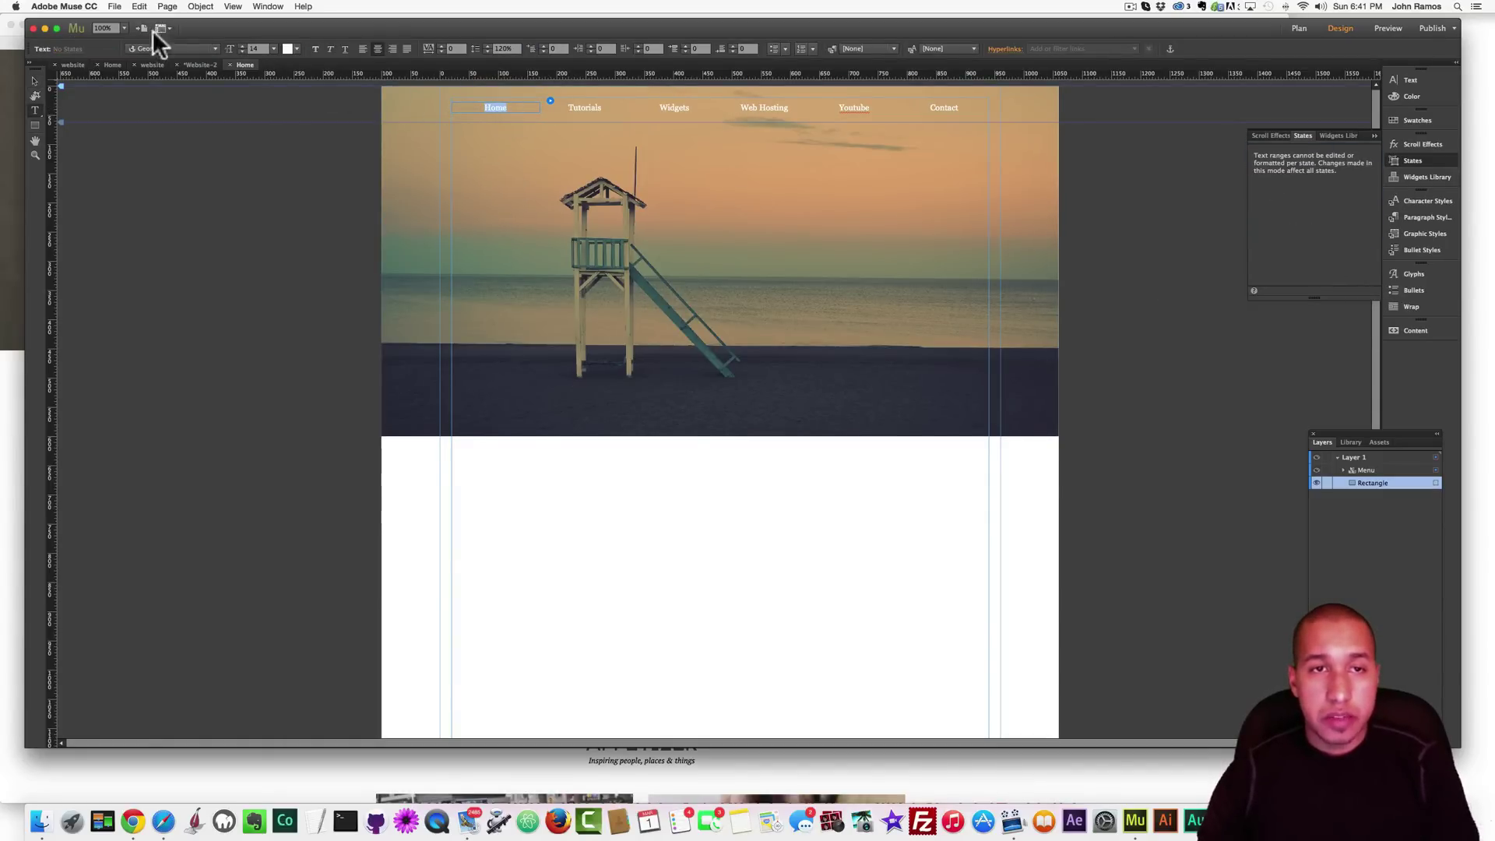
left_click(213, 47)
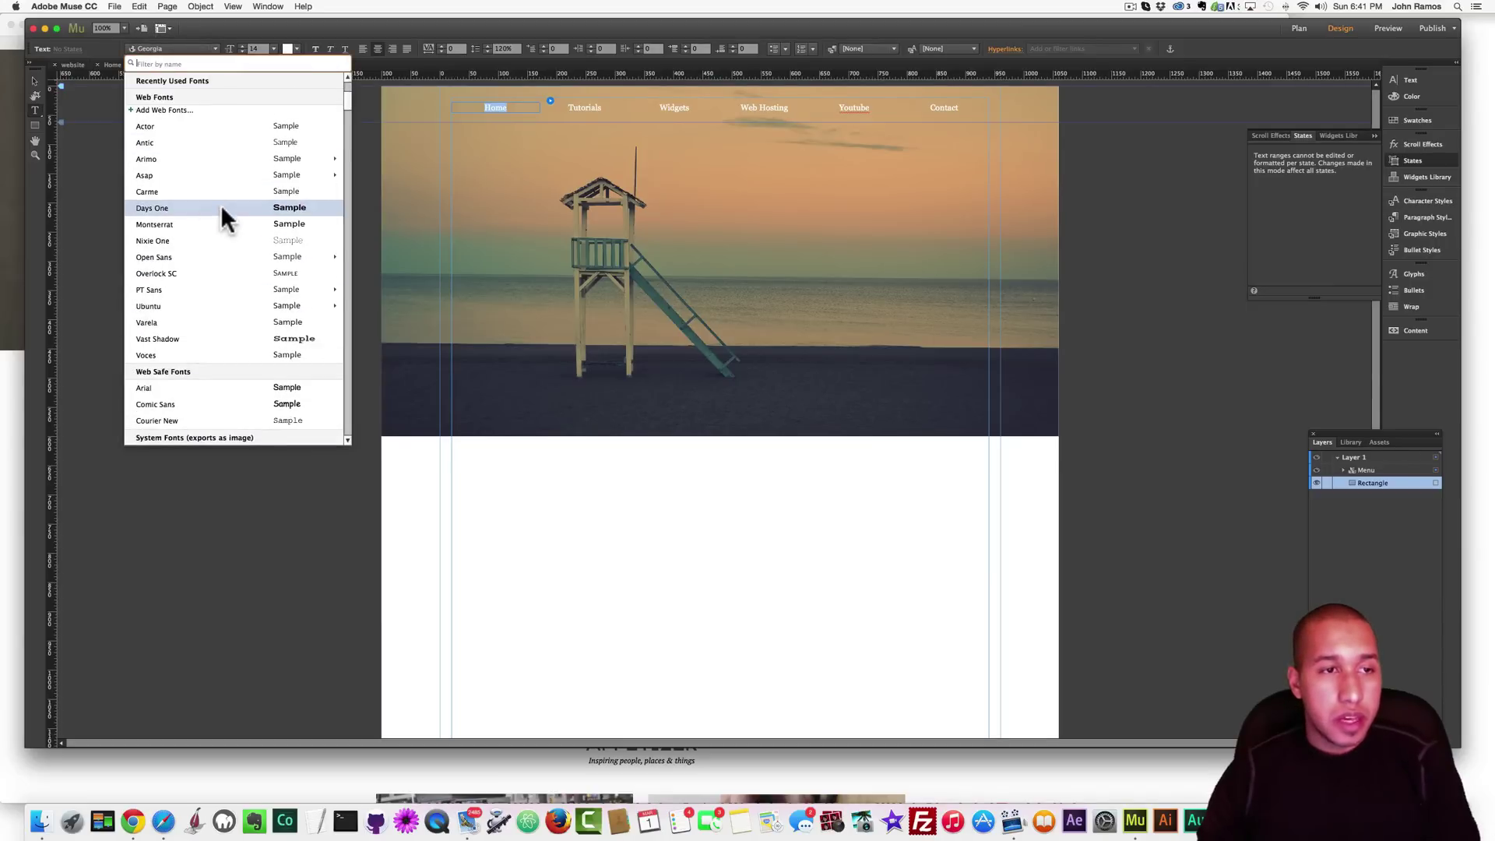
mouse_move(188, 256)
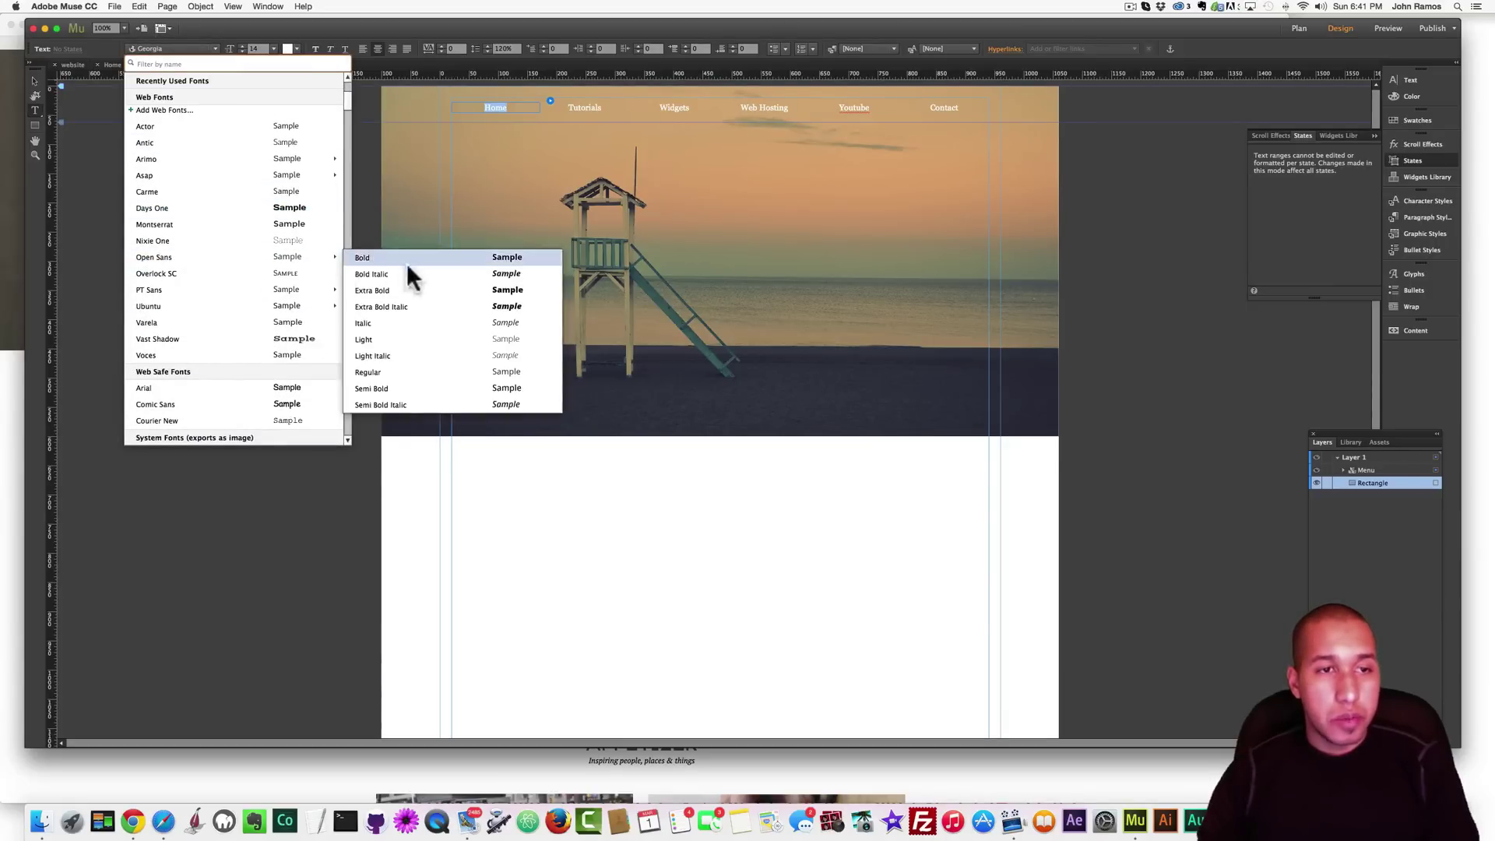
left_click(381, 339)
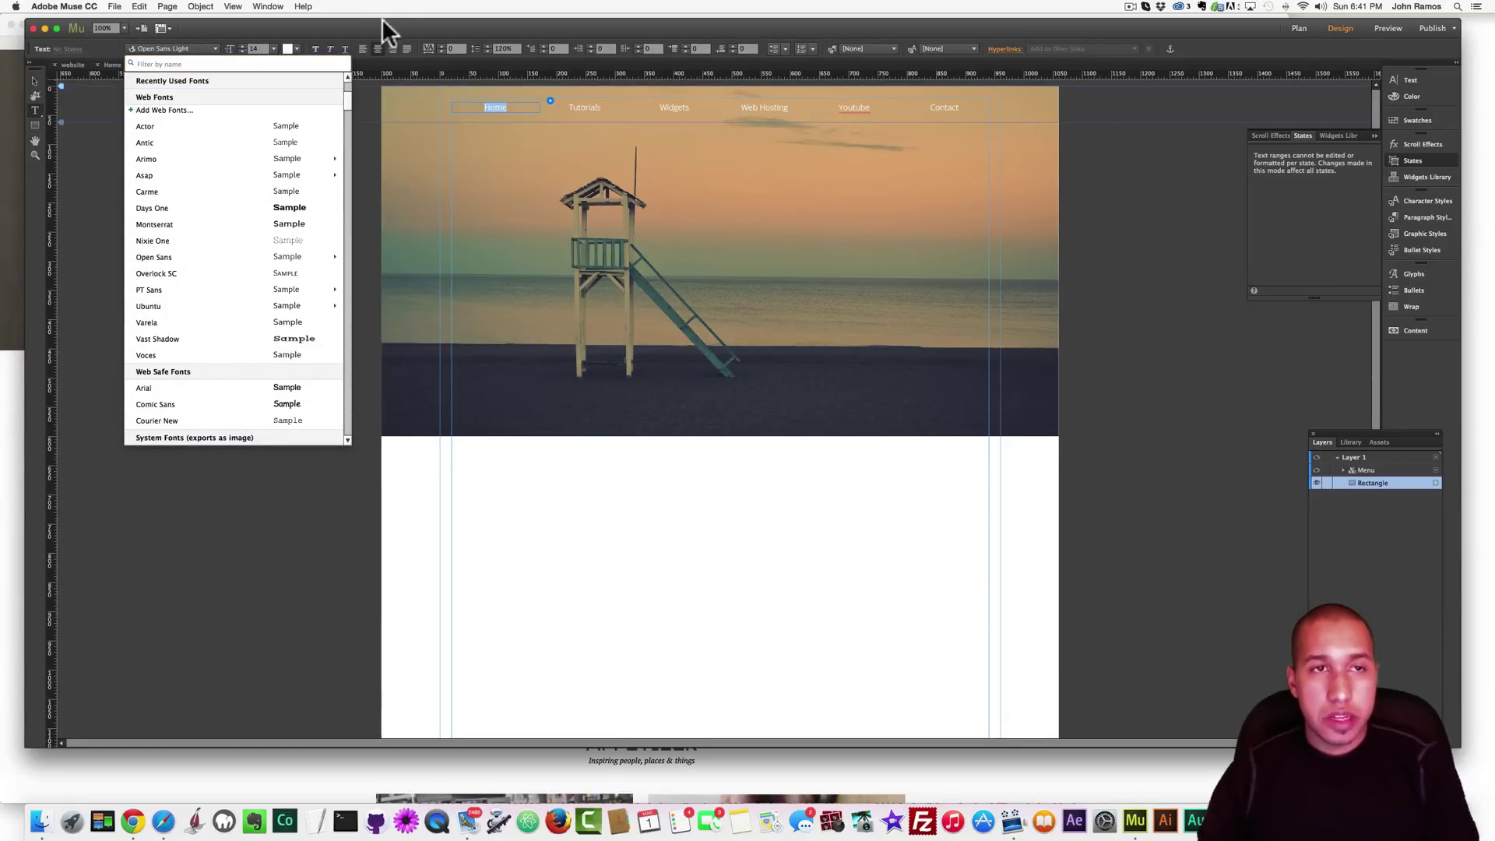
left_click(273, 48)
left_click(285, 152)
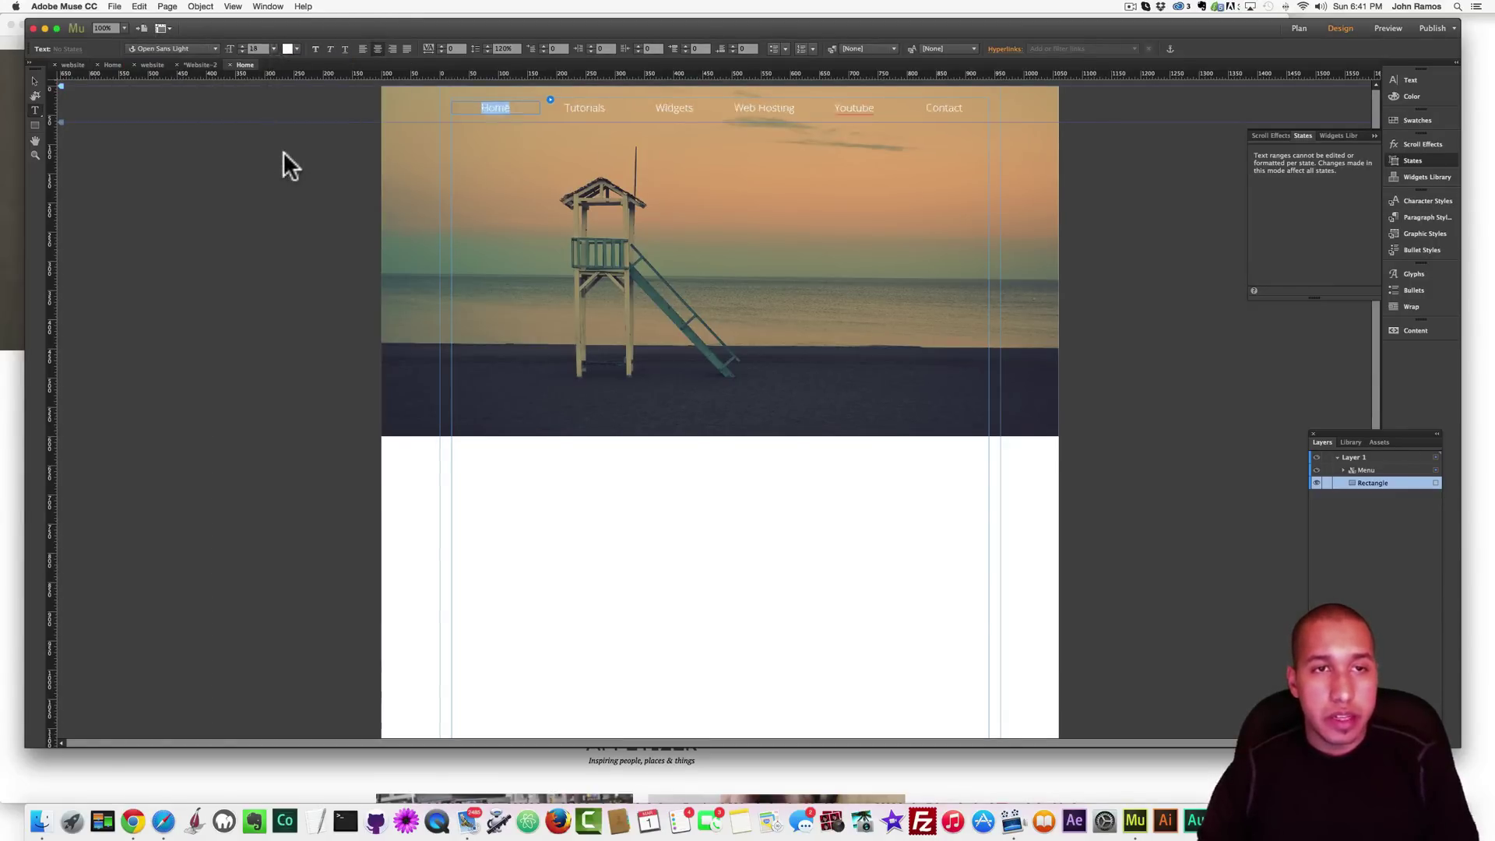
Enable scroll motion on the header image's fill, with initial and final vertical speed set to 0
left_click(35, 78)
left_click(551, 132)
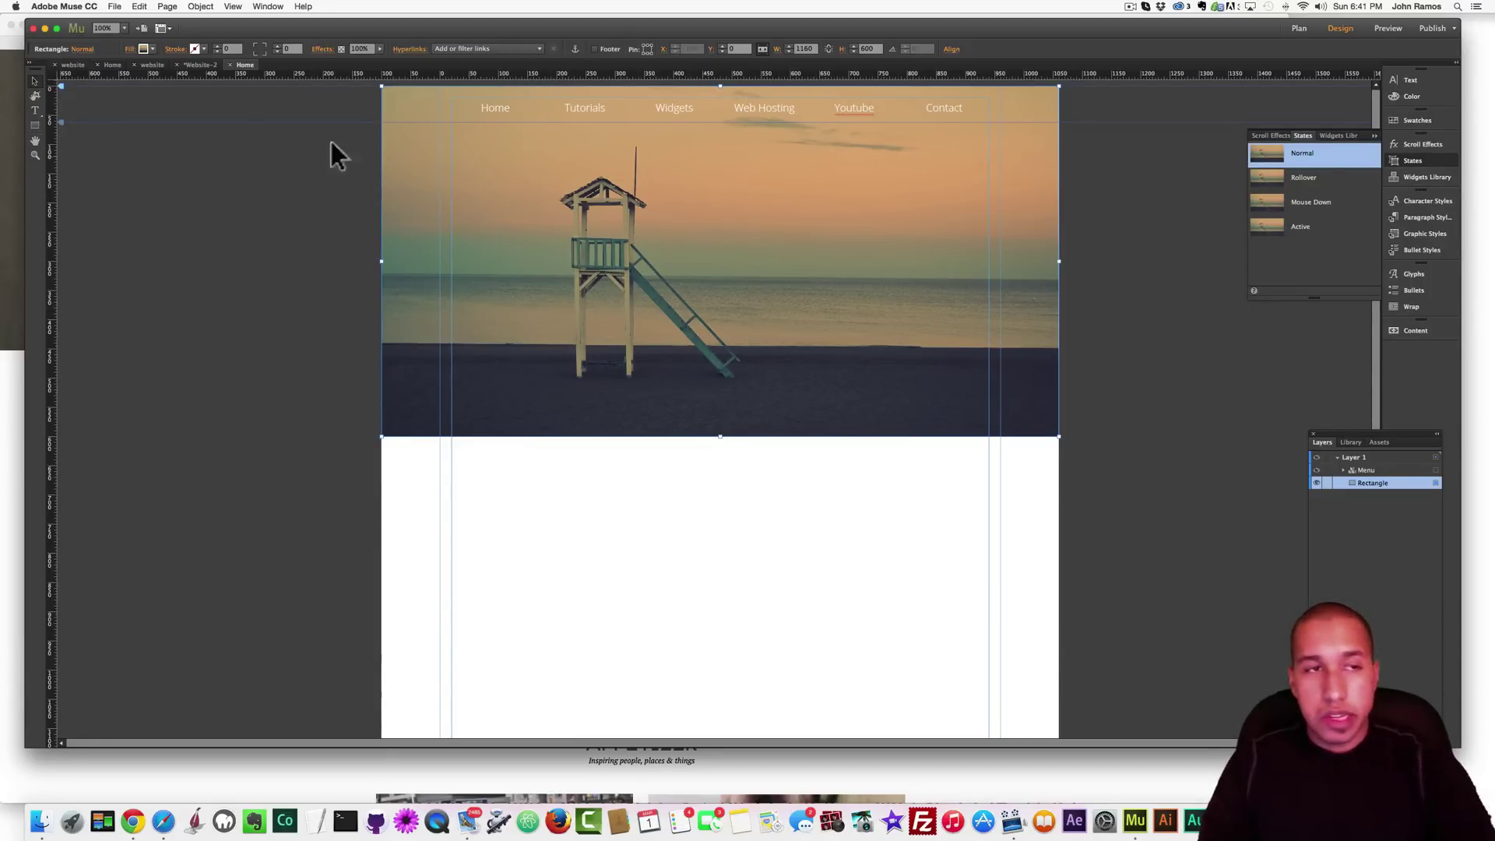
left_click(144, 49)
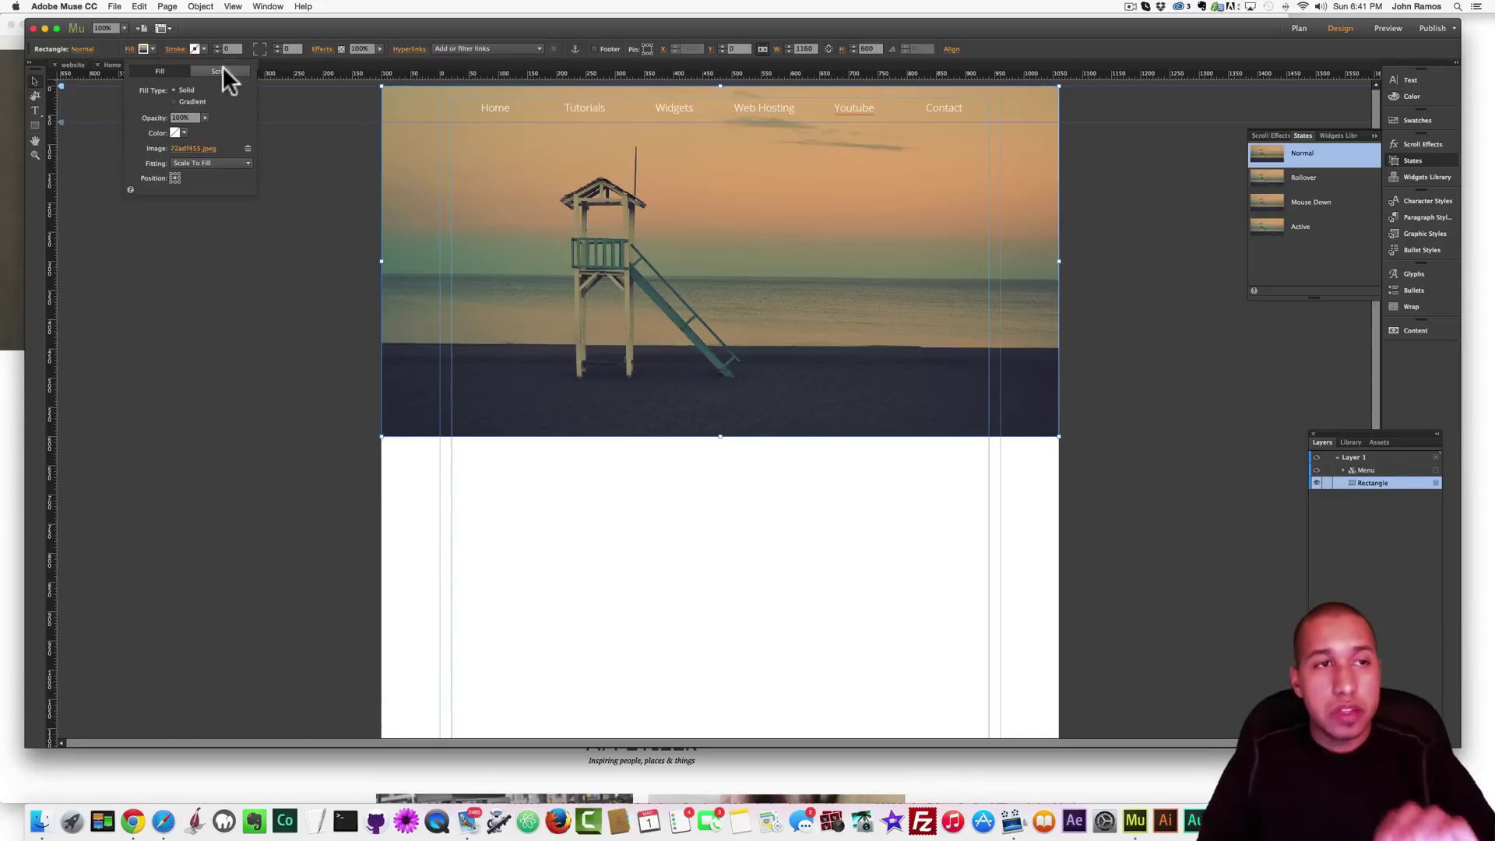
left_click(218, 70)
left_click(137, 89)
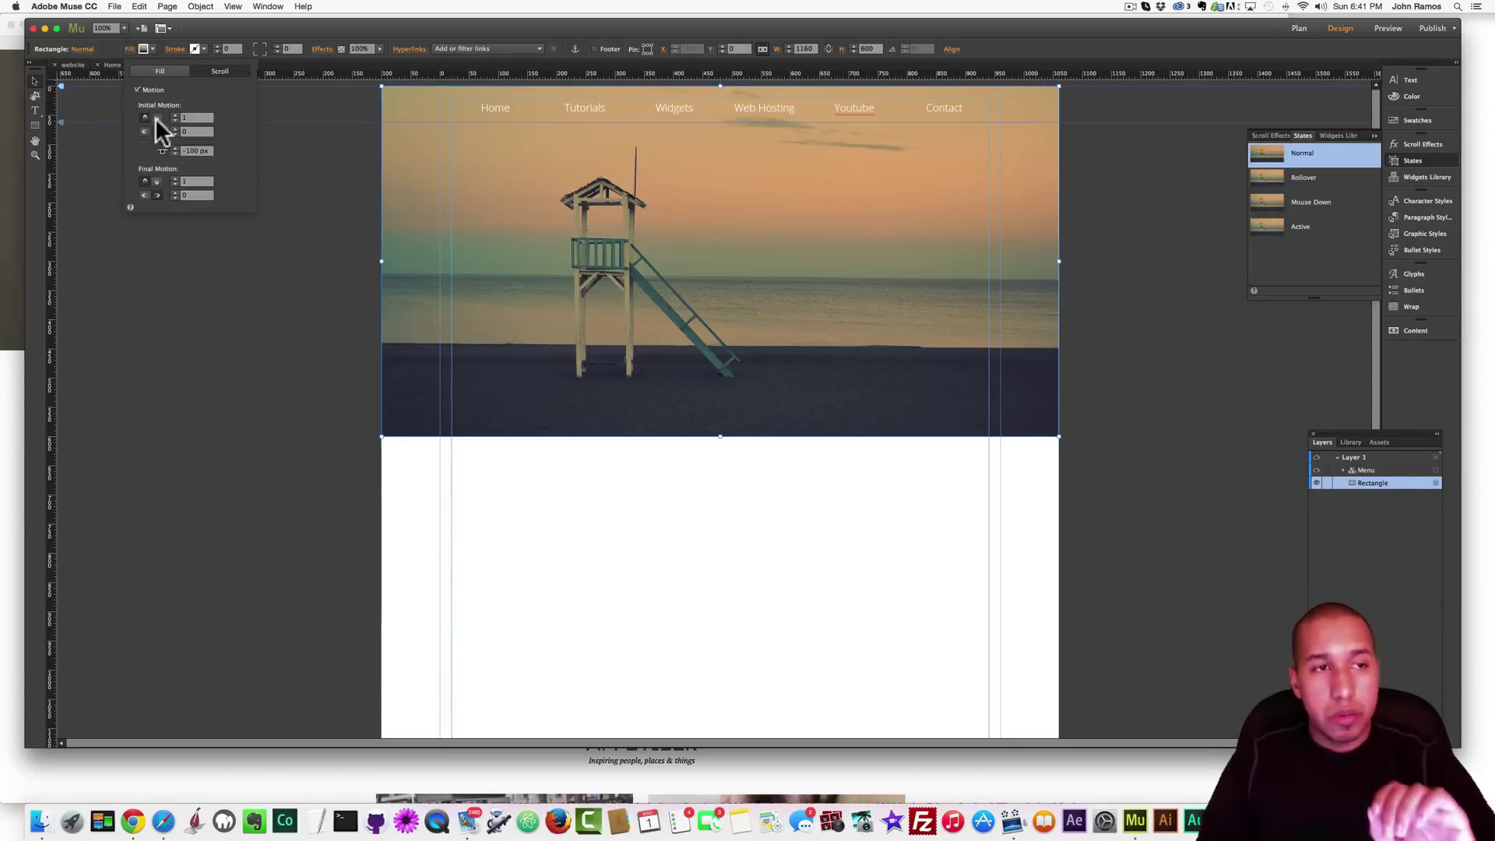
left_click(176, 117)
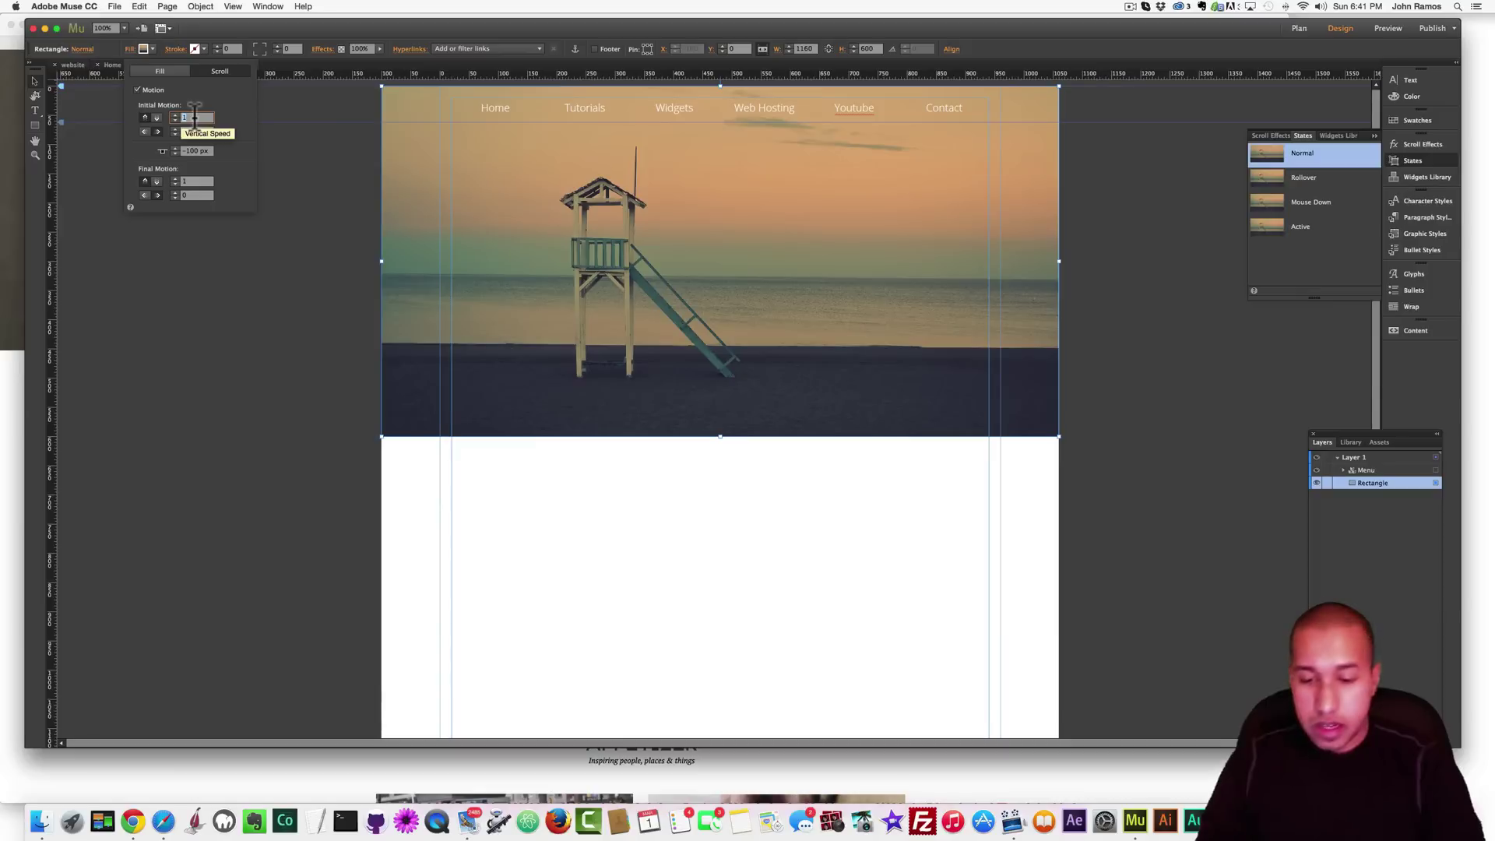
type("0")
left_click(184, 182)
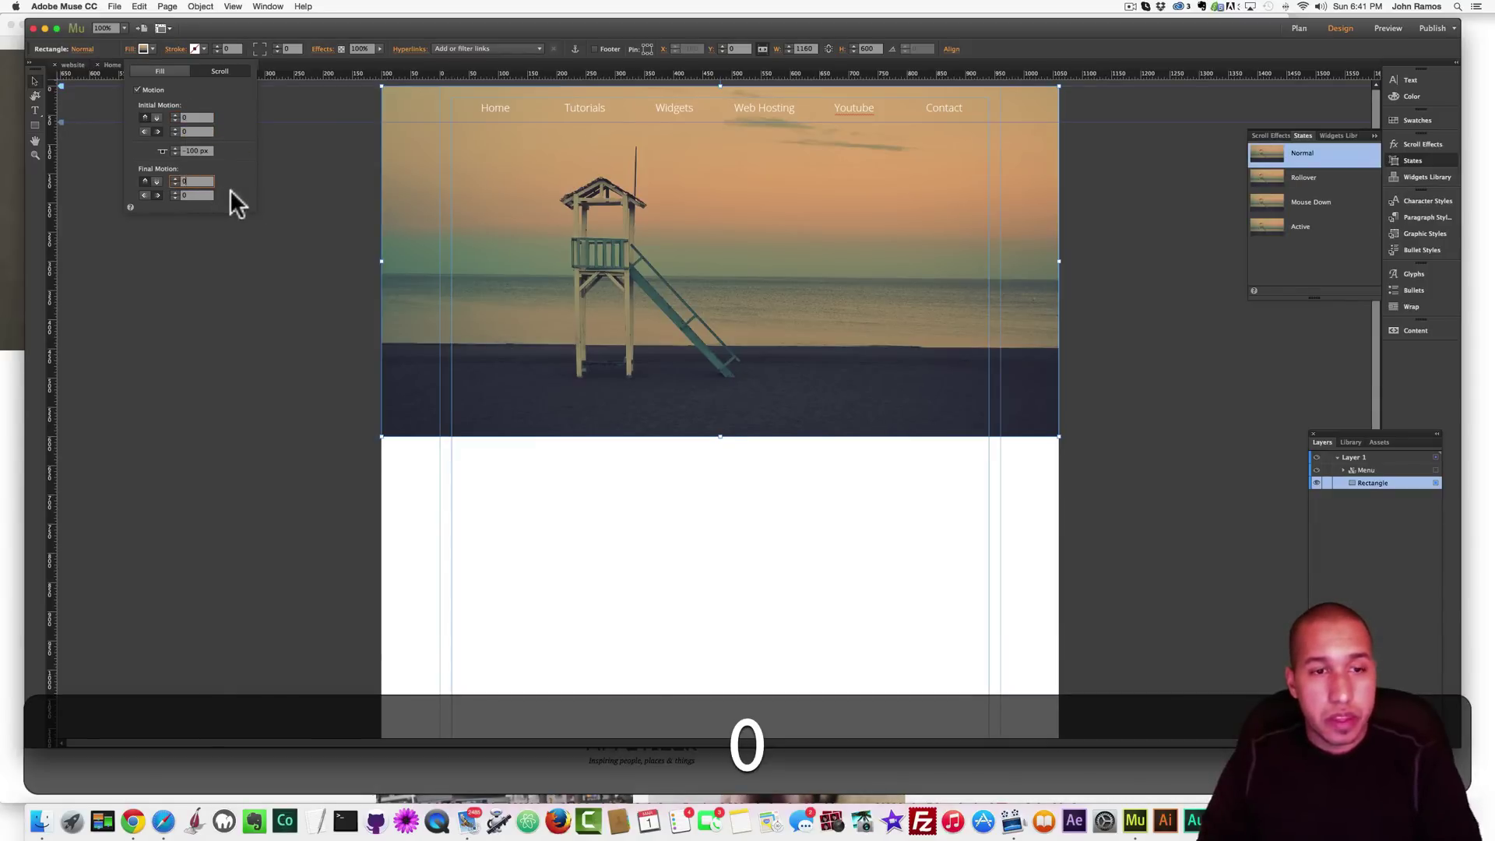
type("0")
key("Return")
left_click(329, 259)
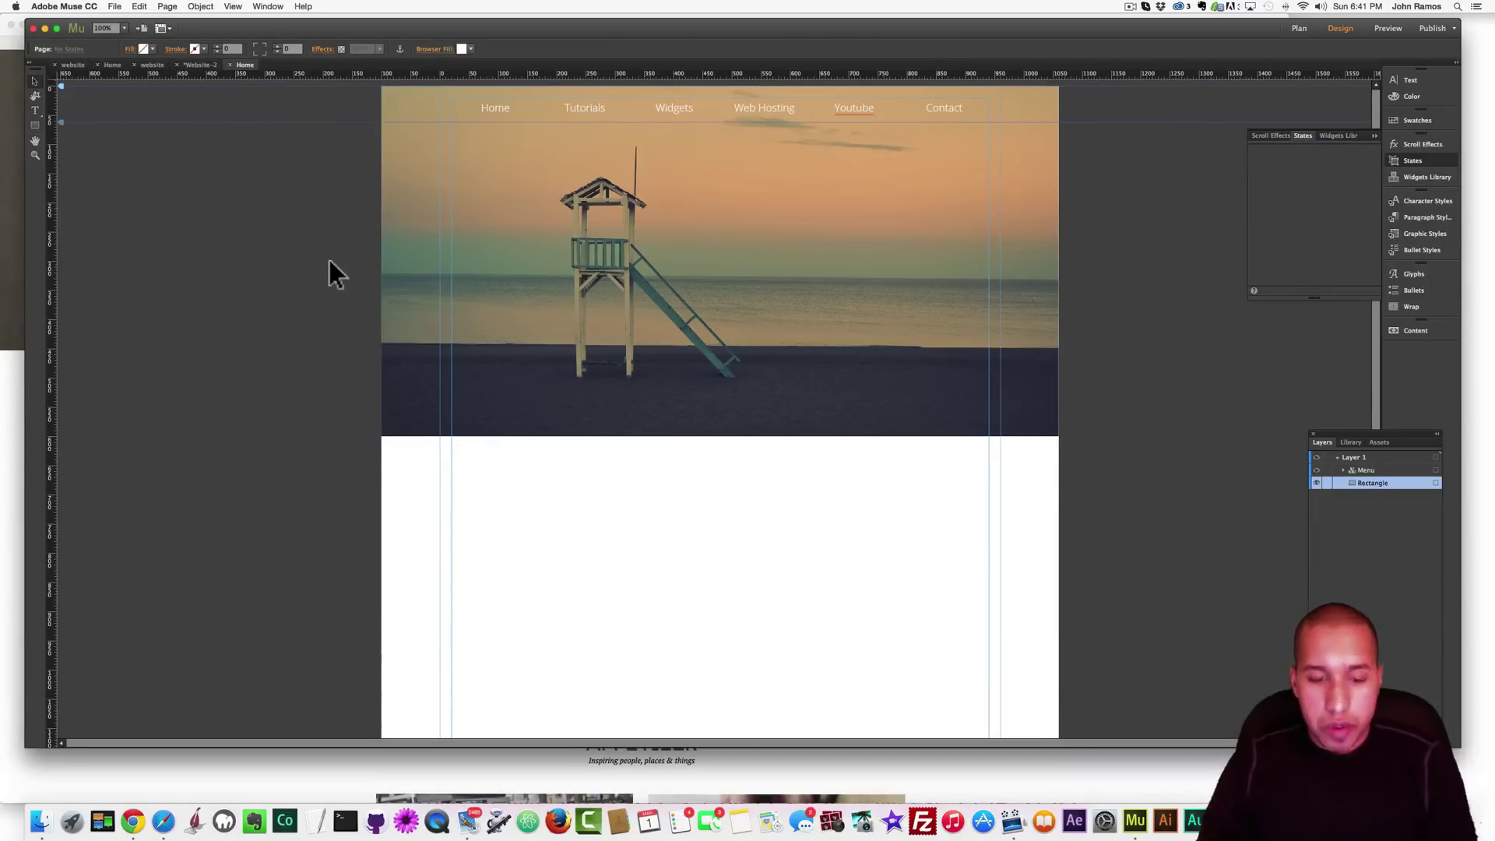
Preview the page in the browser and check how the header image and menu behave on scroll
key("shift+super+e")
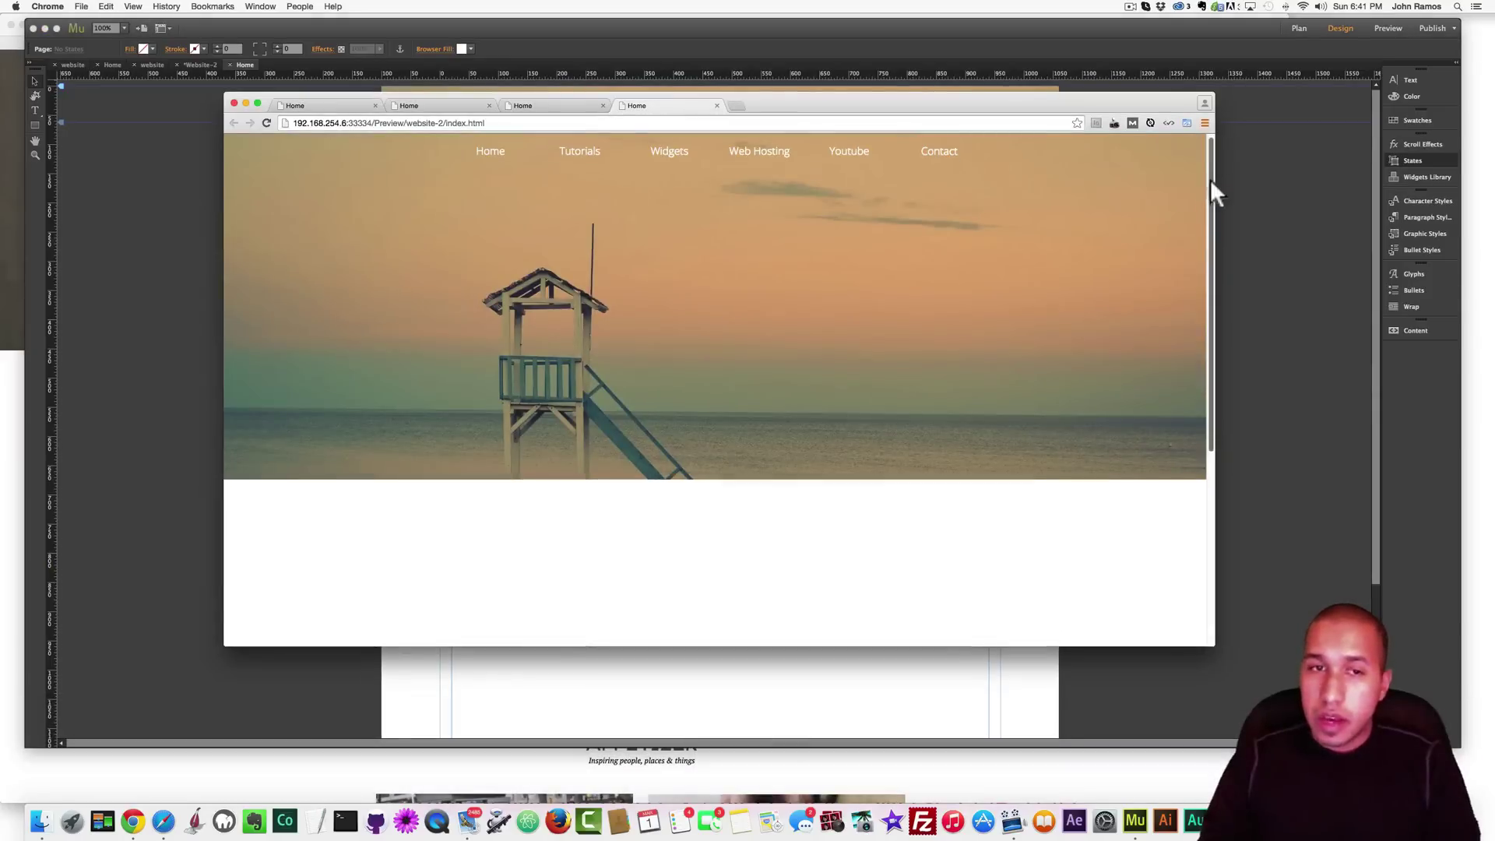
scroll(1212, 183, "down", 3)
scroll(1209, 154, "up", 3)
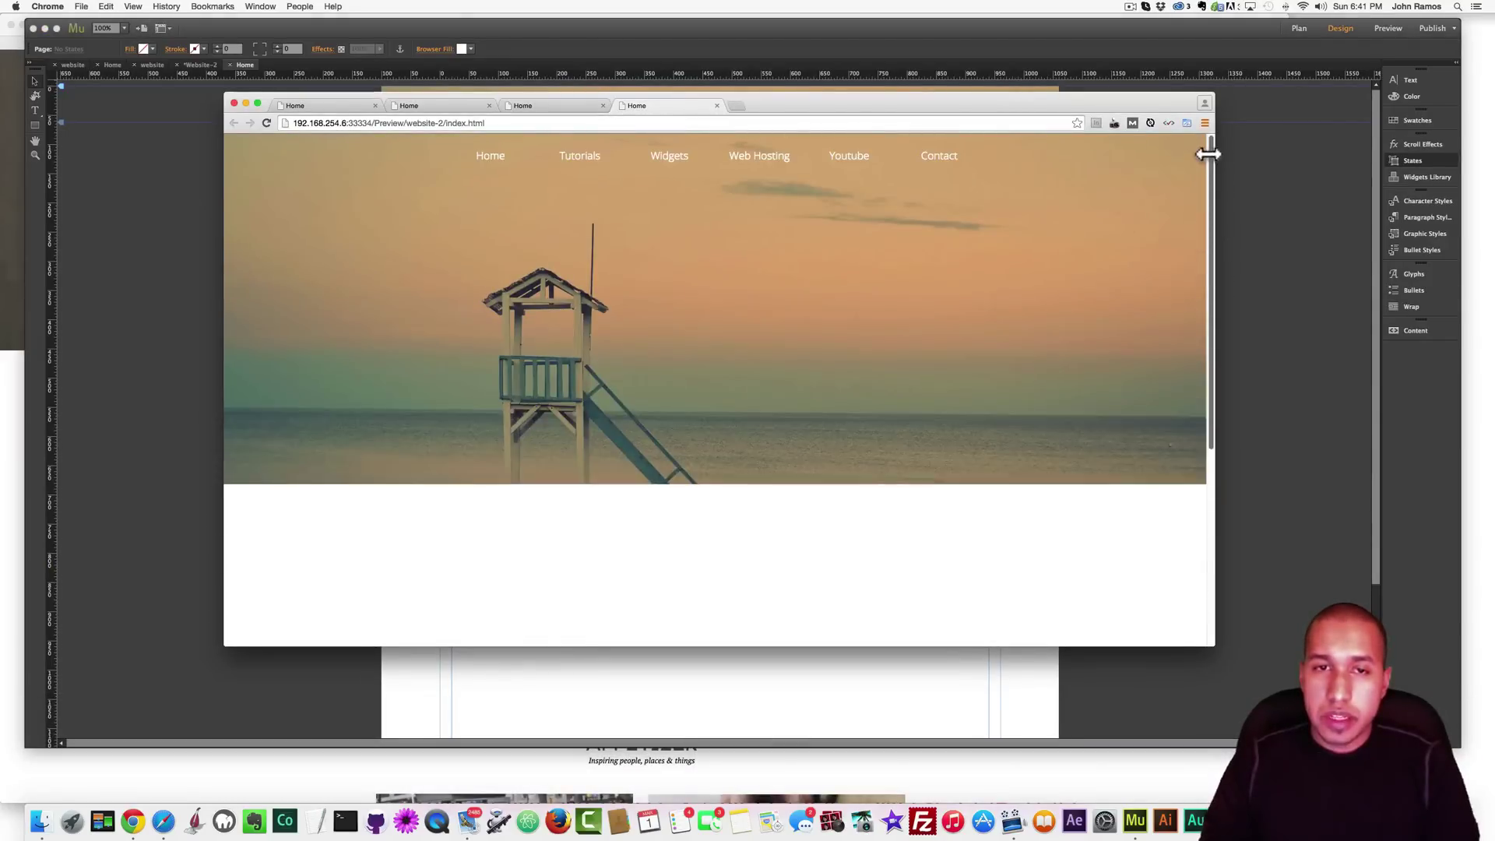
mouse_move(1208, 154)
left_mouse_down()
mouse_move(1201, 390)
mouse_move(1212, 148)
left_mouse_up()
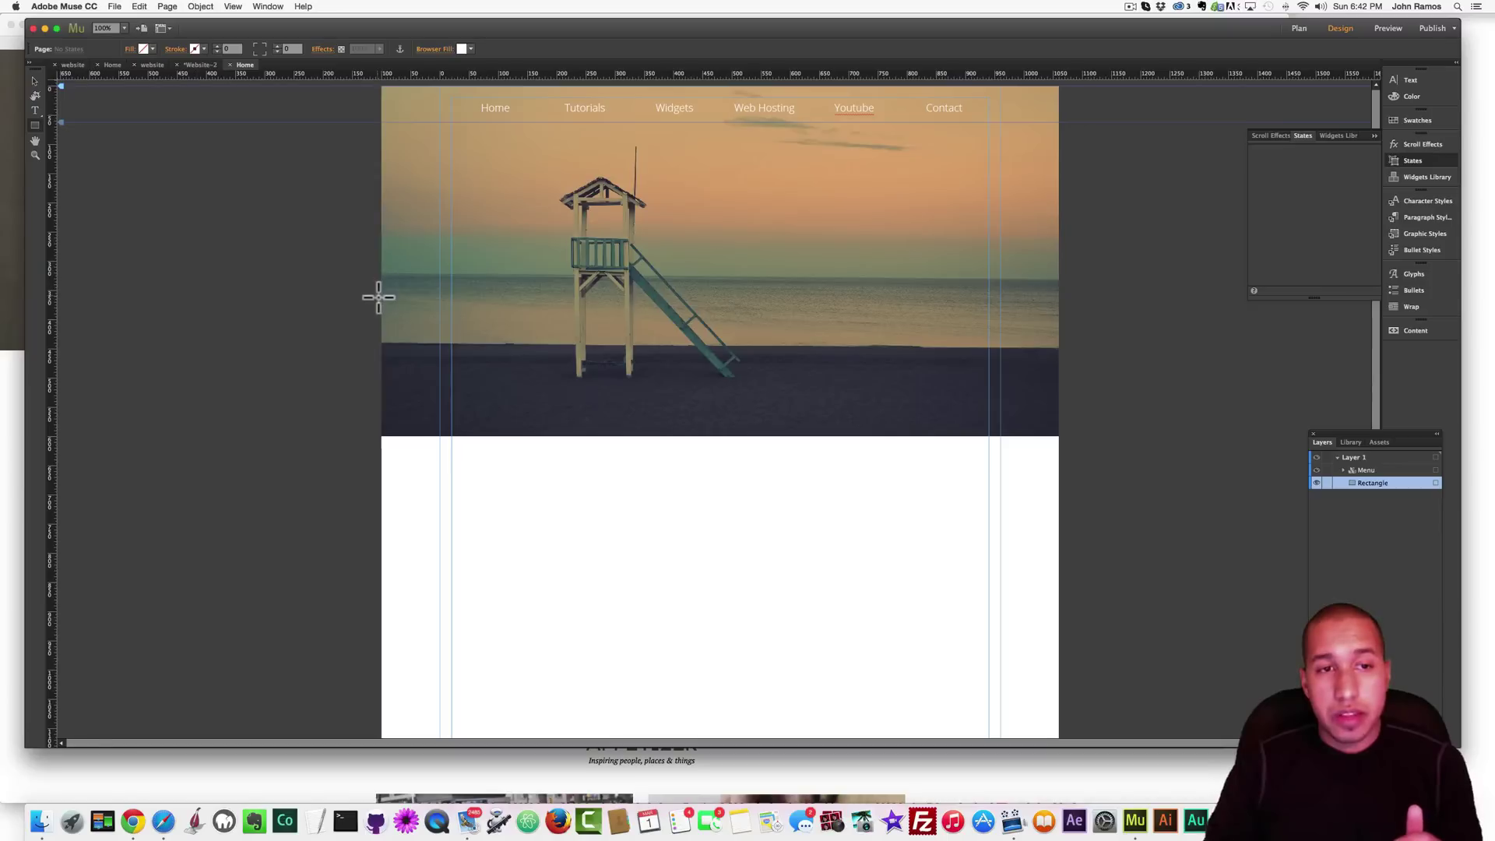
Draw a full-width rectangle about 100 px high across the lower half of the header image and fill it white
left_click_drag(381, 285, 1059, 344)
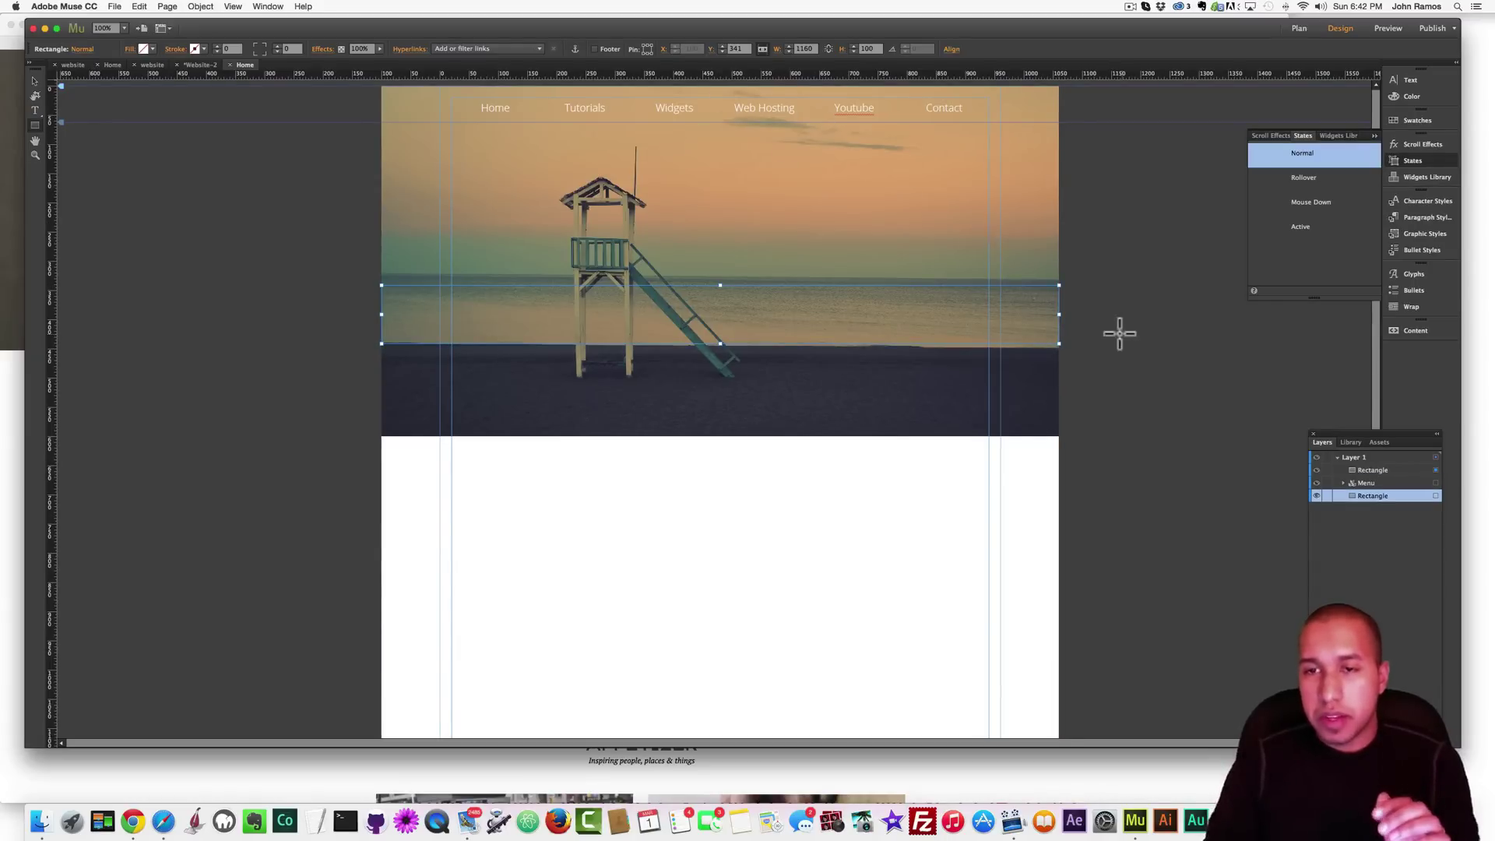
left_click(34, 81)
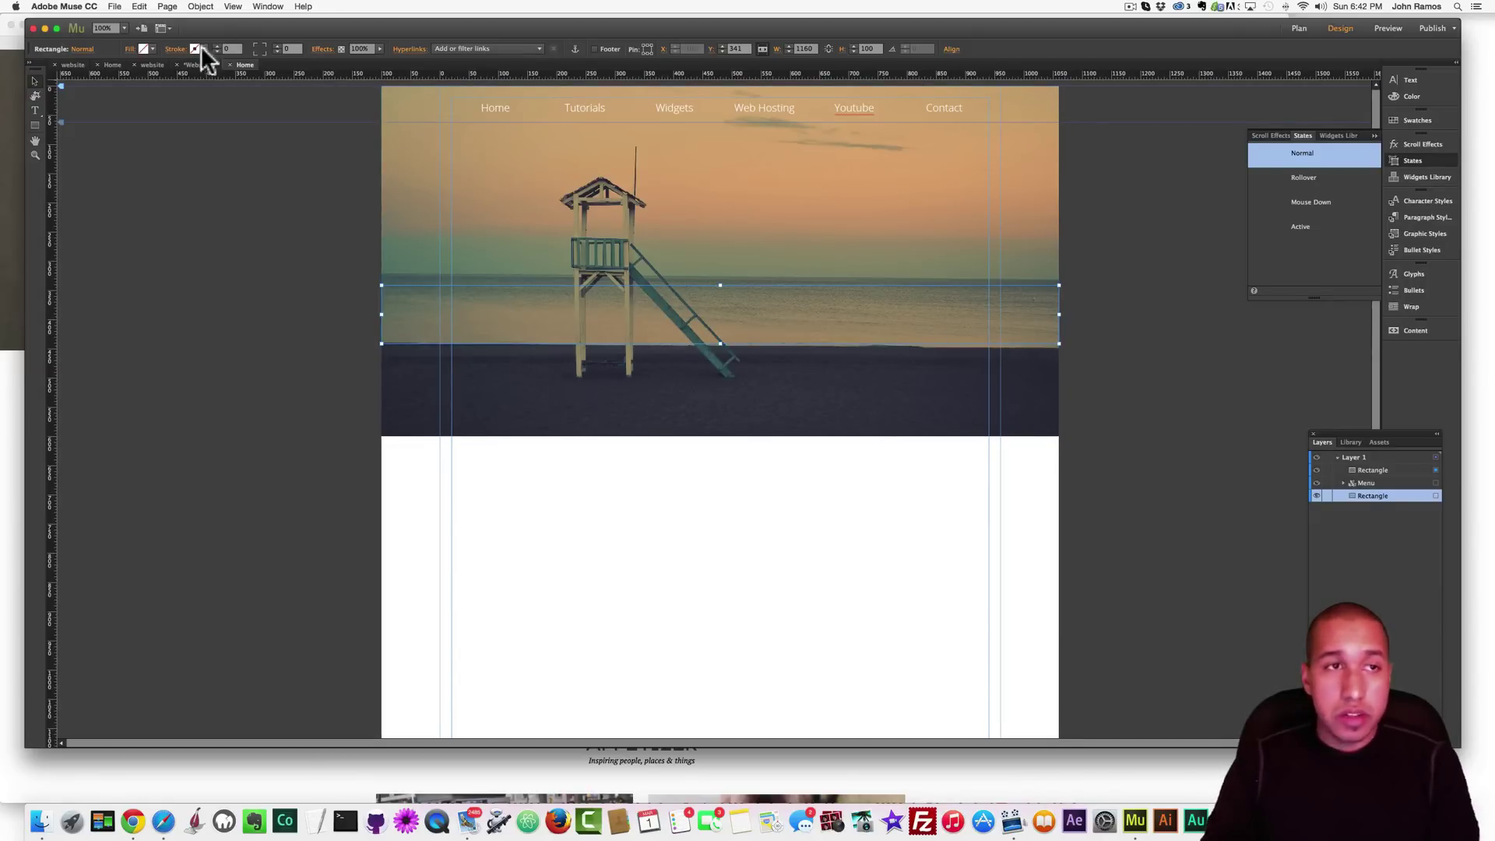
left_click(153, 49)
left_click(298, 62)
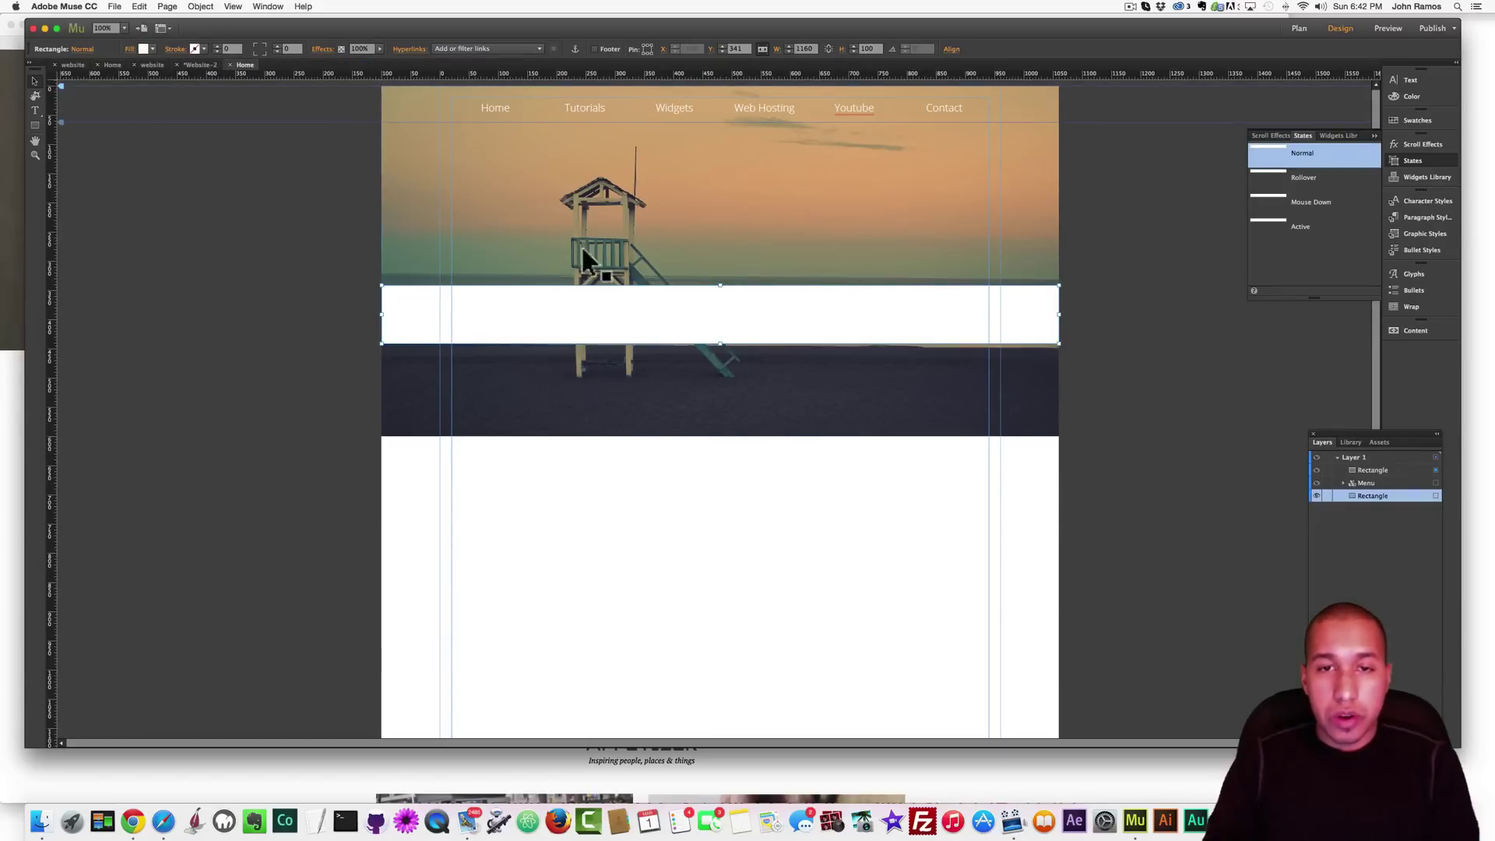
Switch to Chrome and examine the white scrolling menu bar with its centred logo in the finished example
left_click(133, 822)
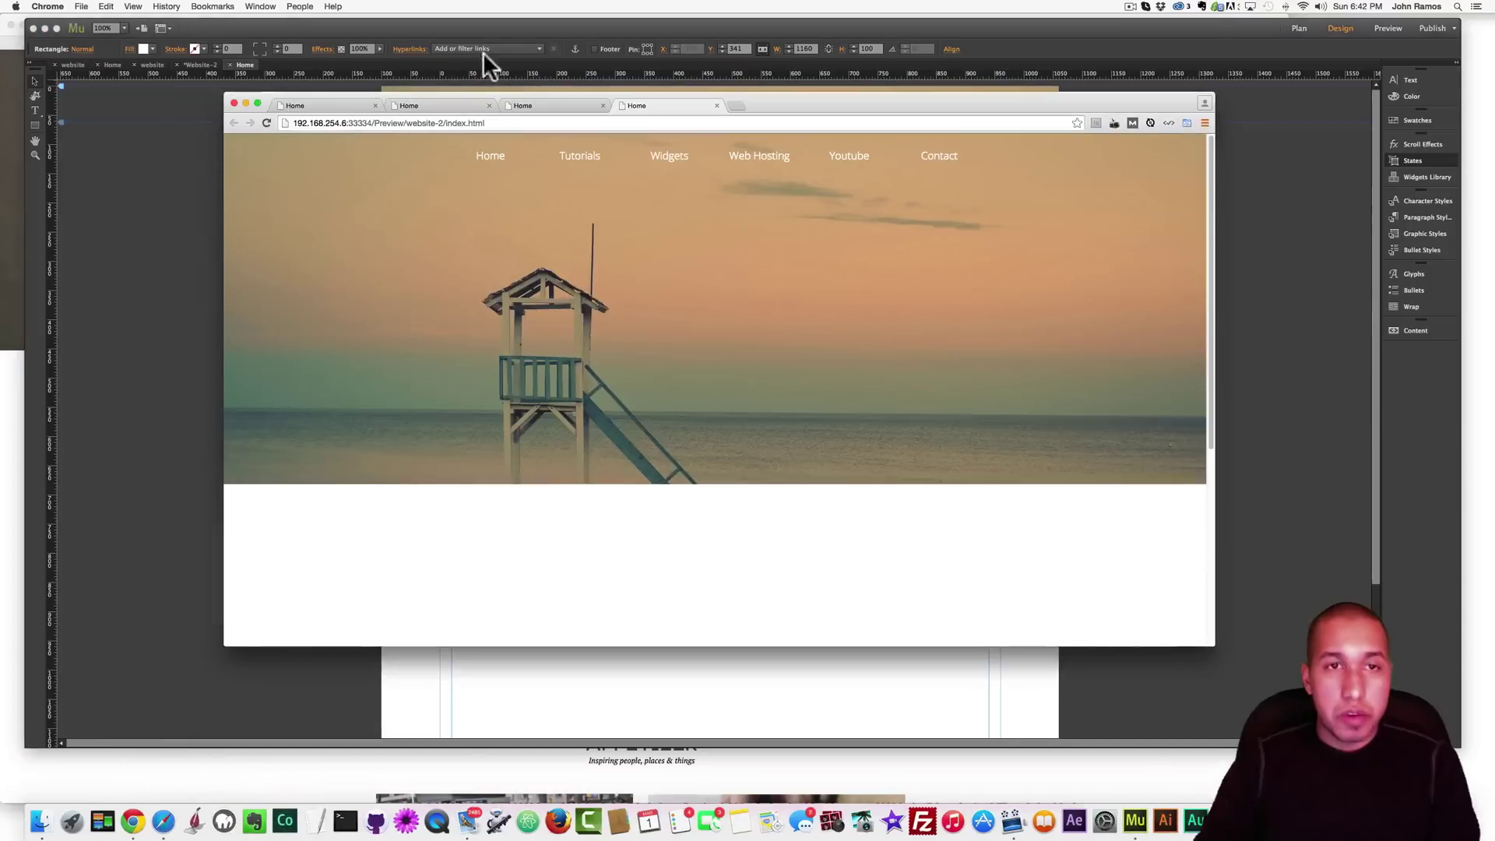
left_click(295, 106)
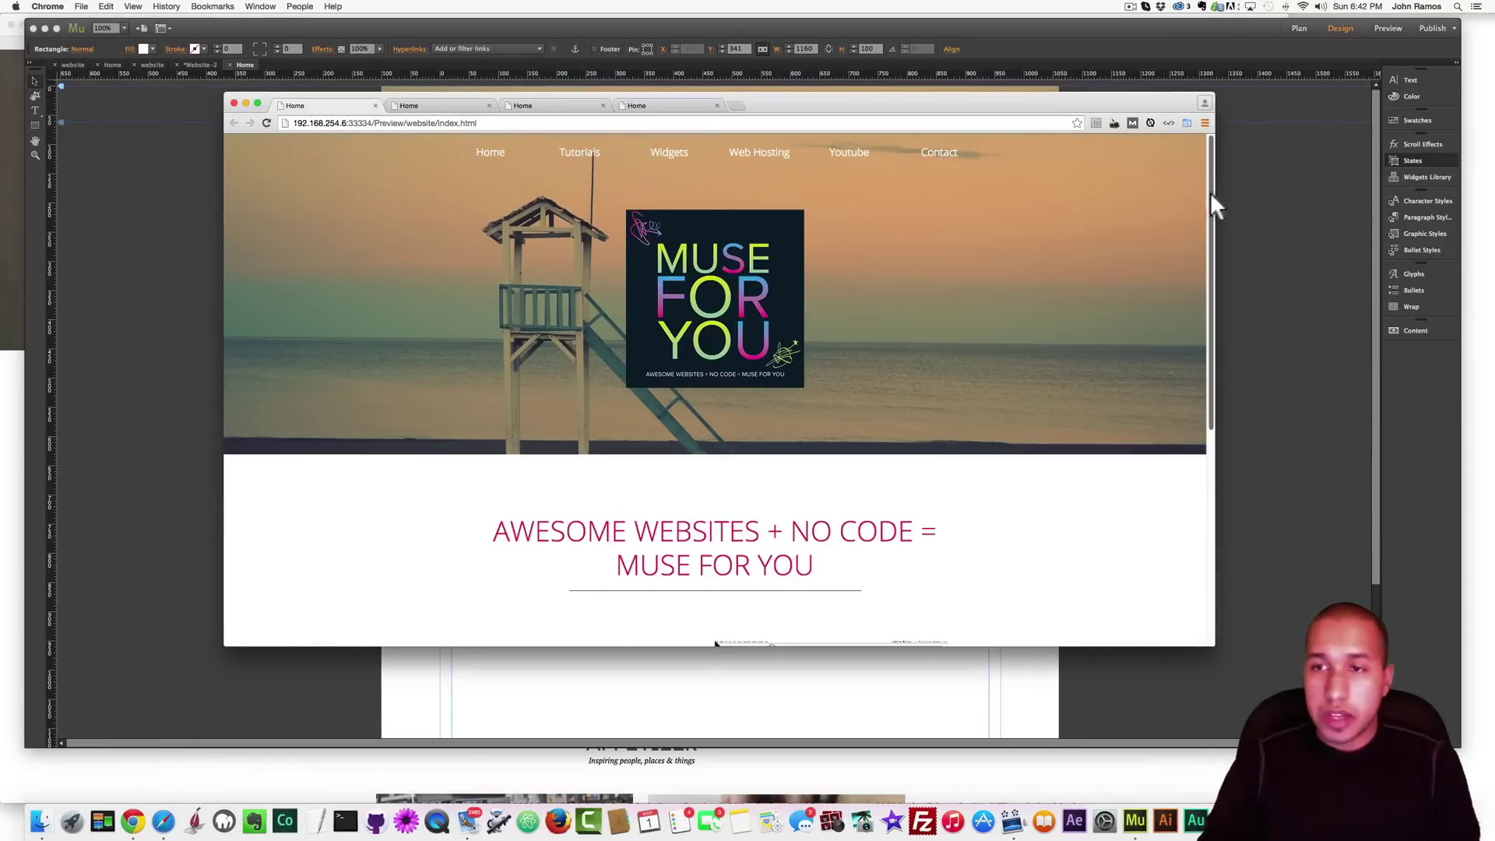
left_click_drag(1210, 191, 1187, 310)
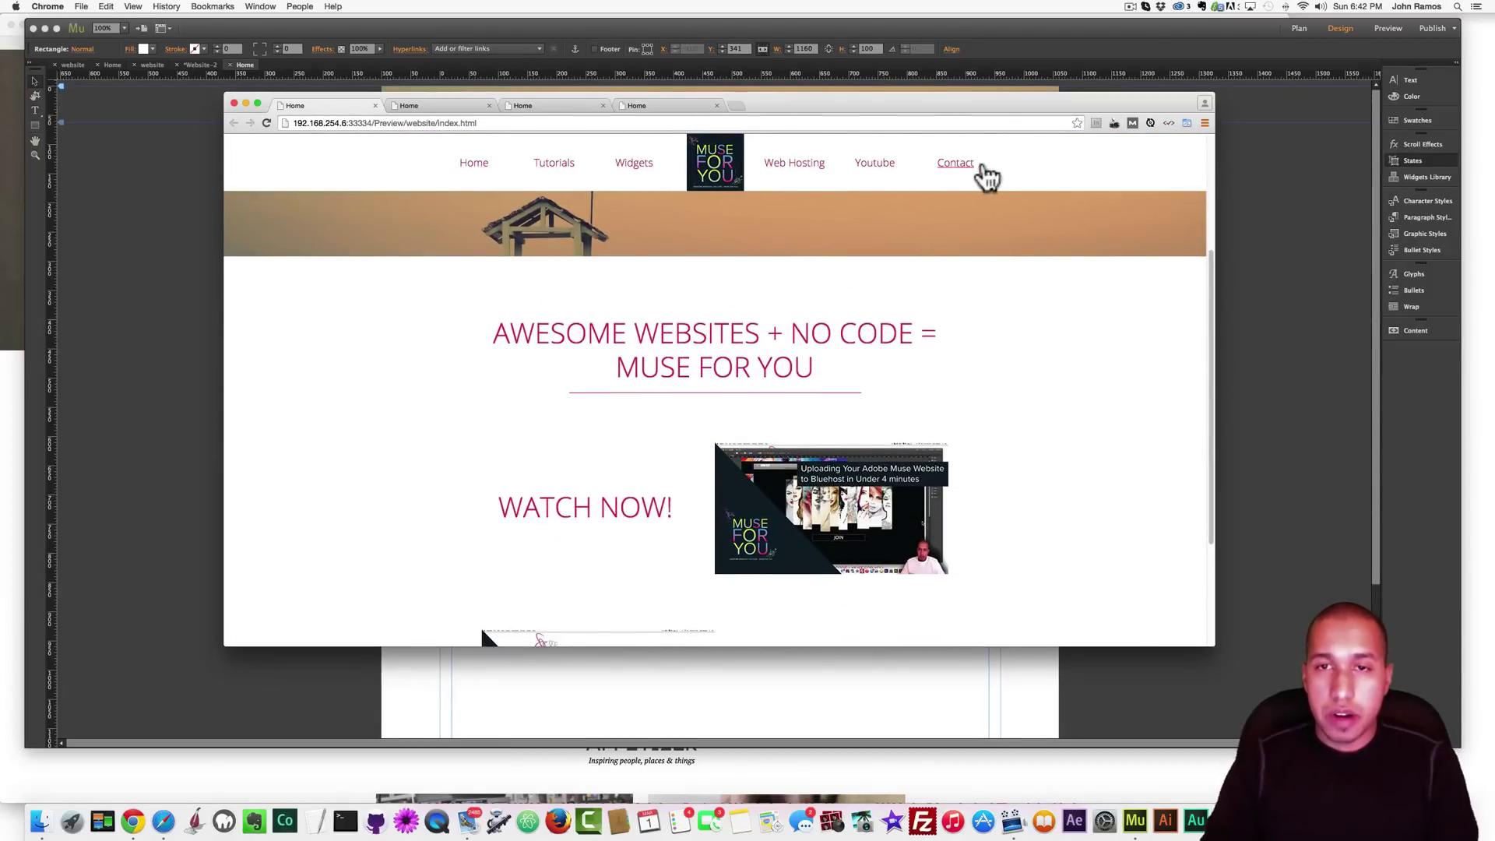
left_click(104, 287)
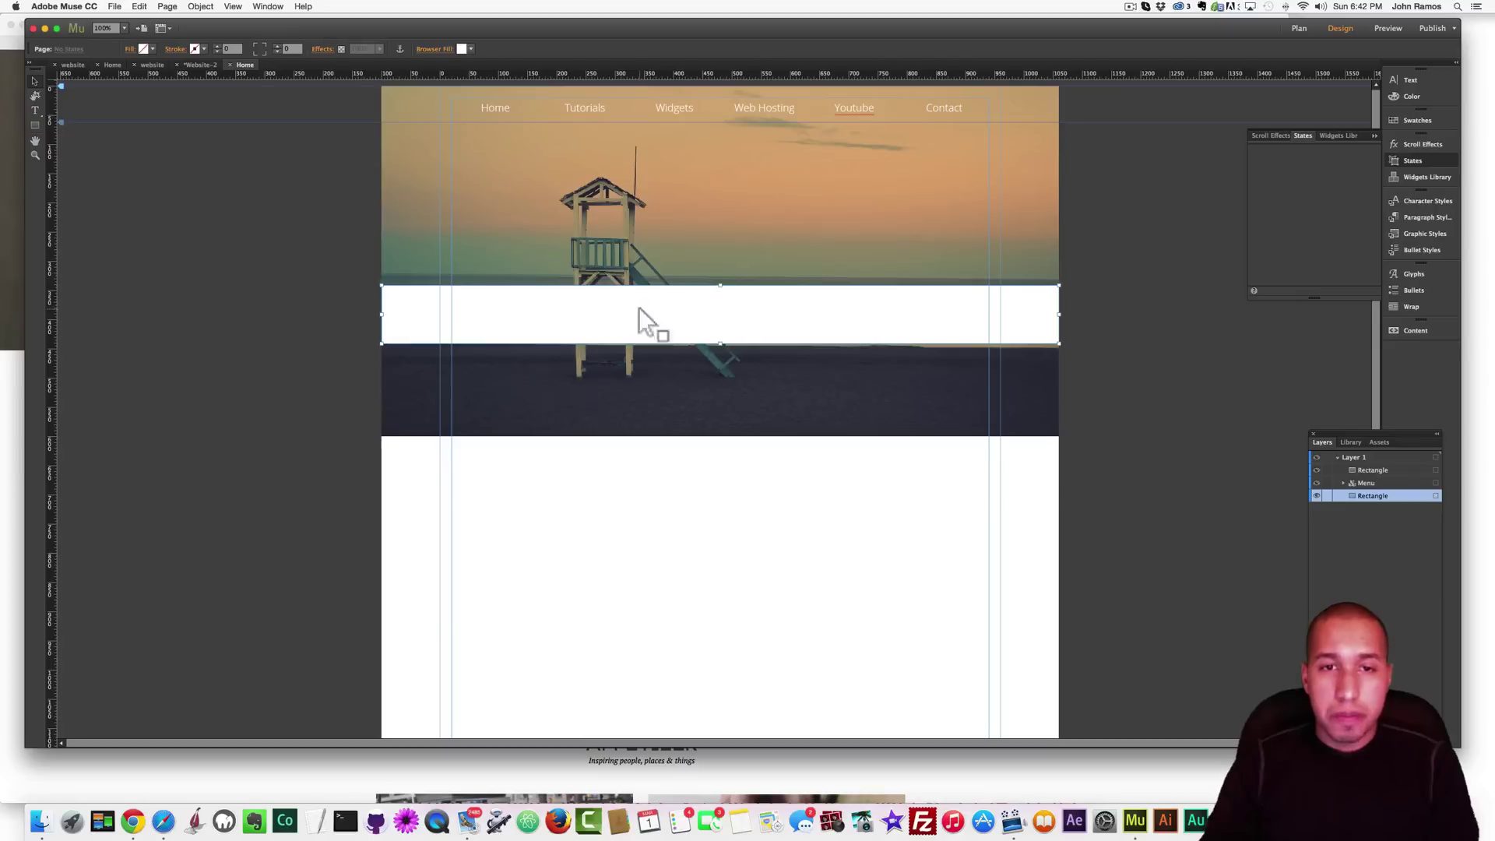
Add logo7_final.png as the white rectangle's fill image, centred and fitted with Scale To Fit
left_click(643, 316)
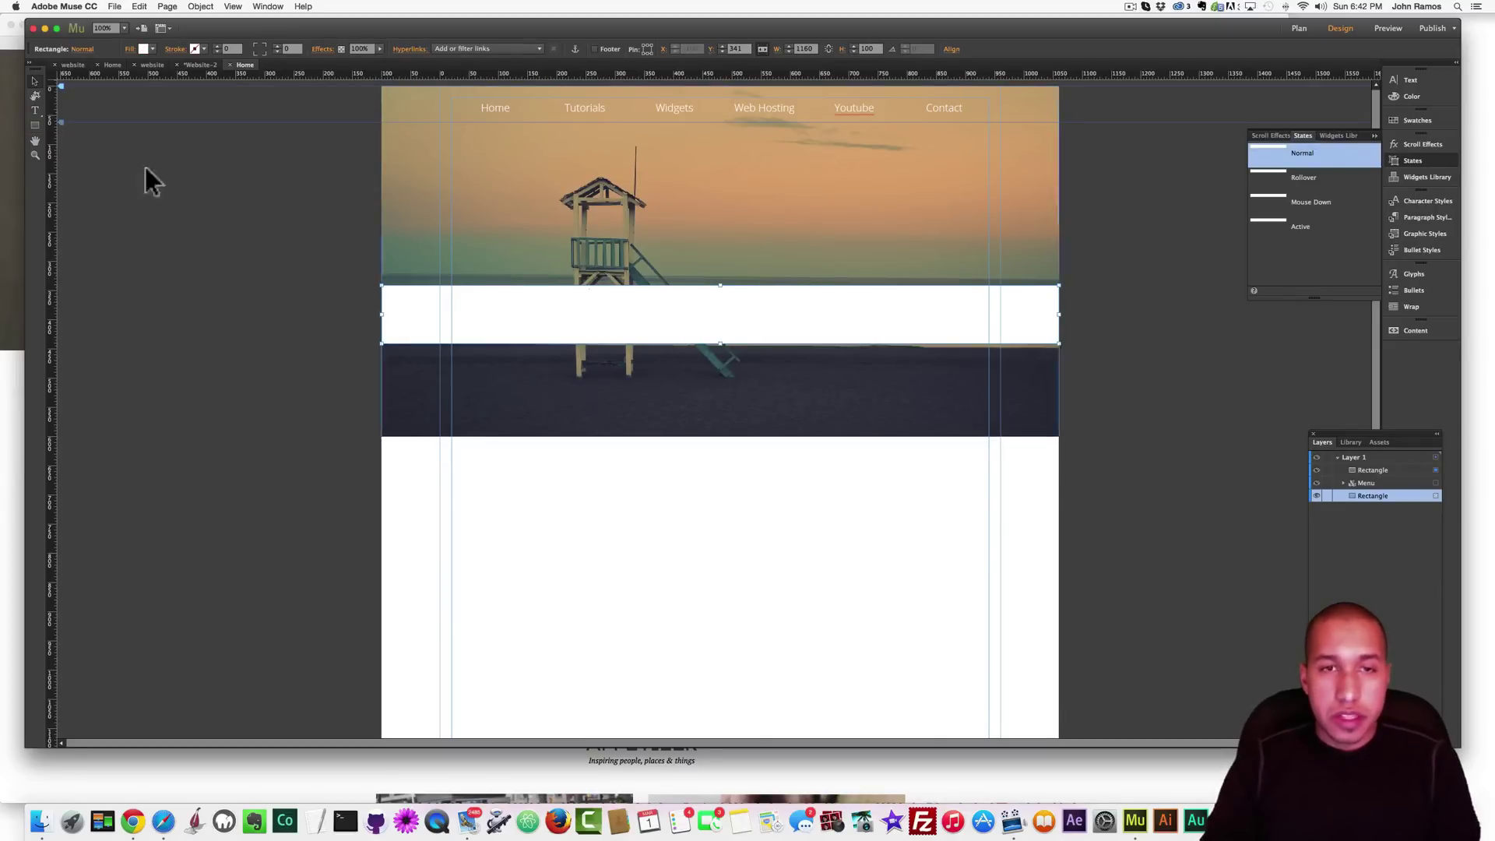
left_click(142, 49)
left_click(187, 149)
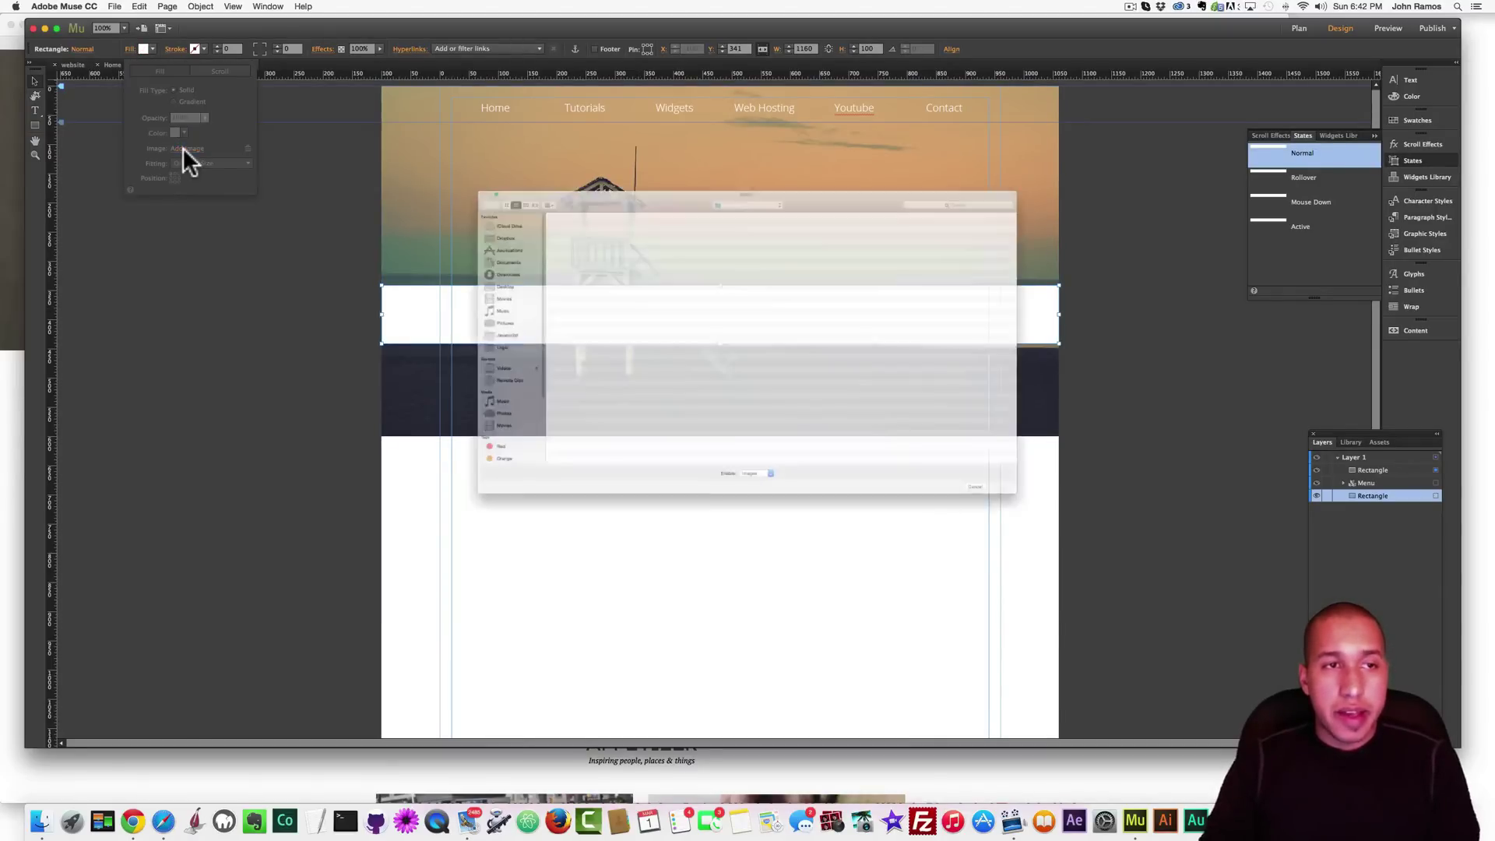
left_click(454, 274)
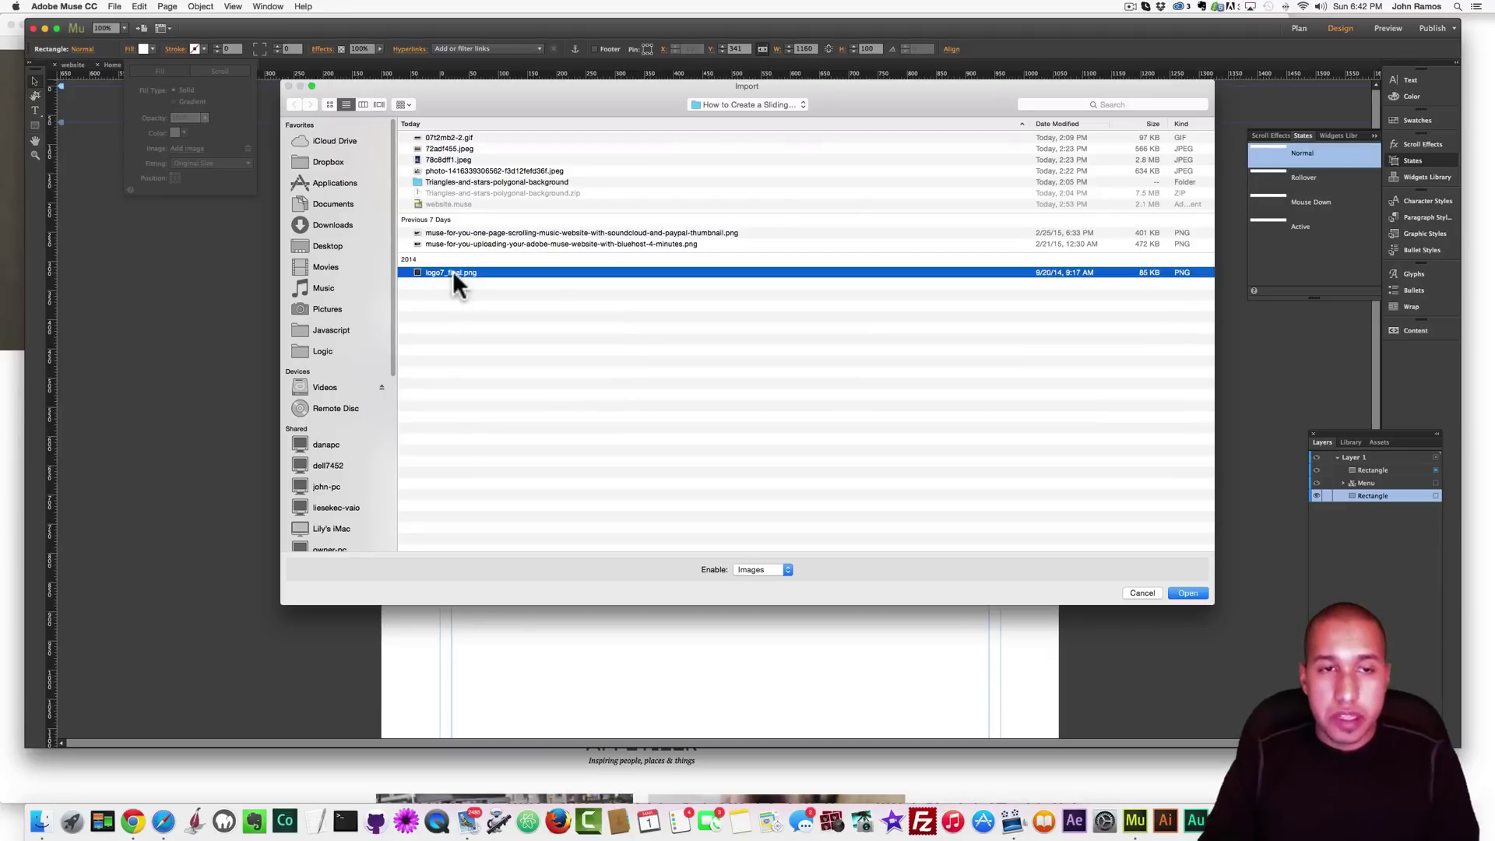
double_click(446, 273)
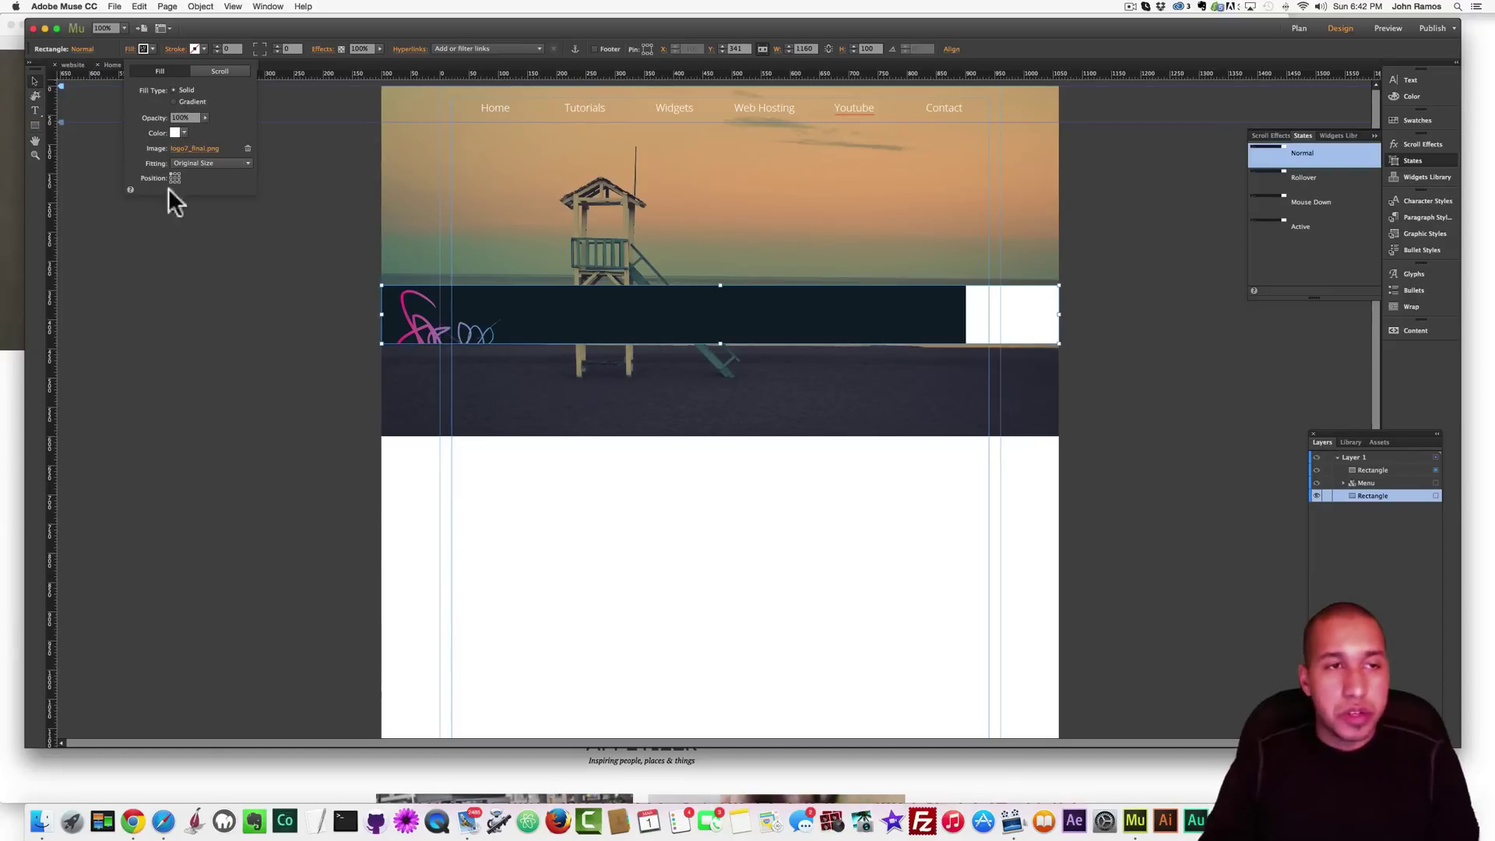
left_click(203, 164)
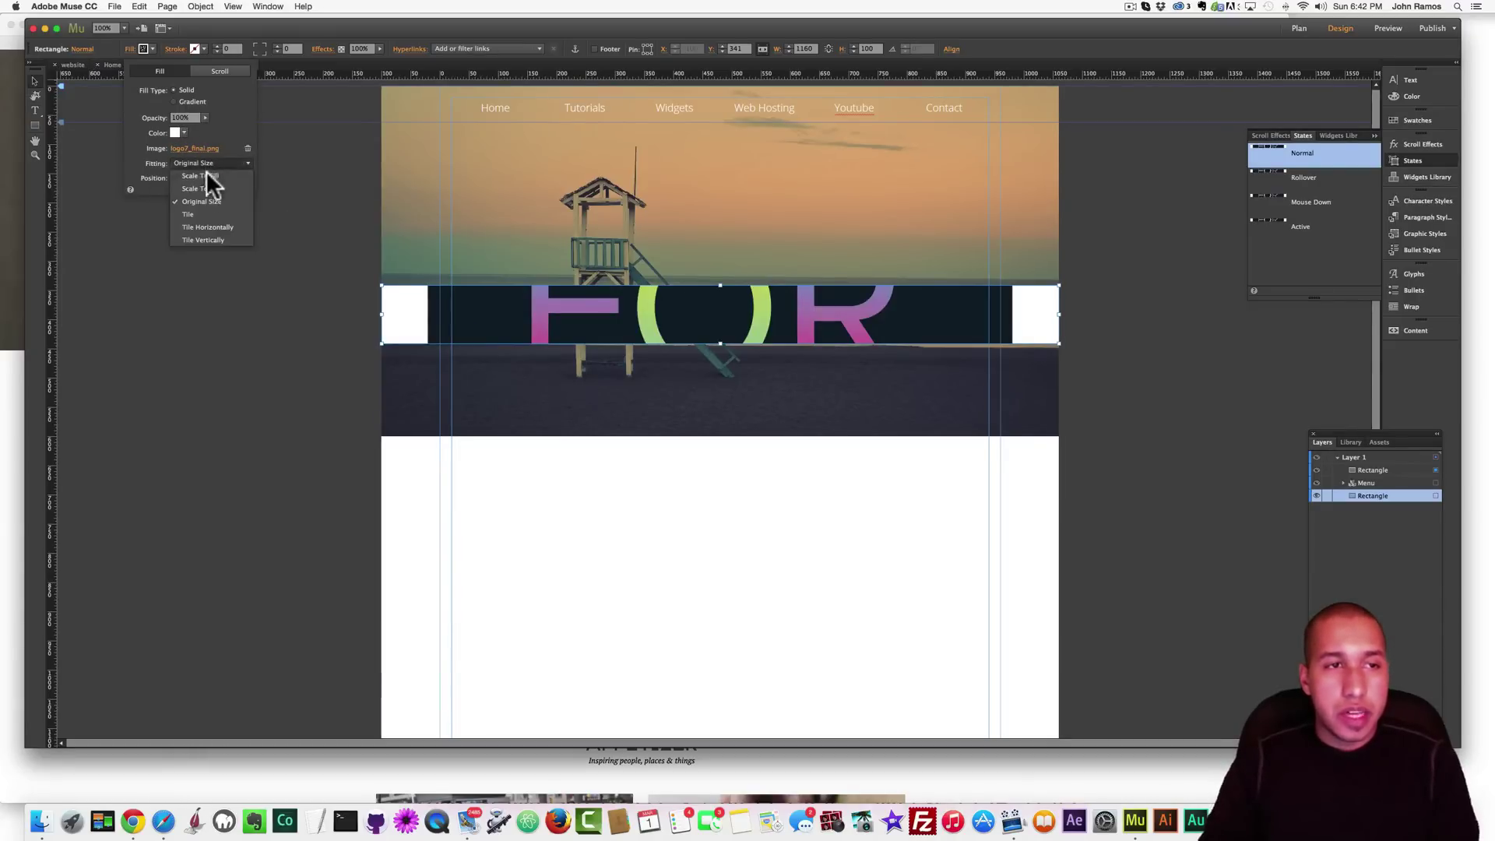
left_click(203, 185)
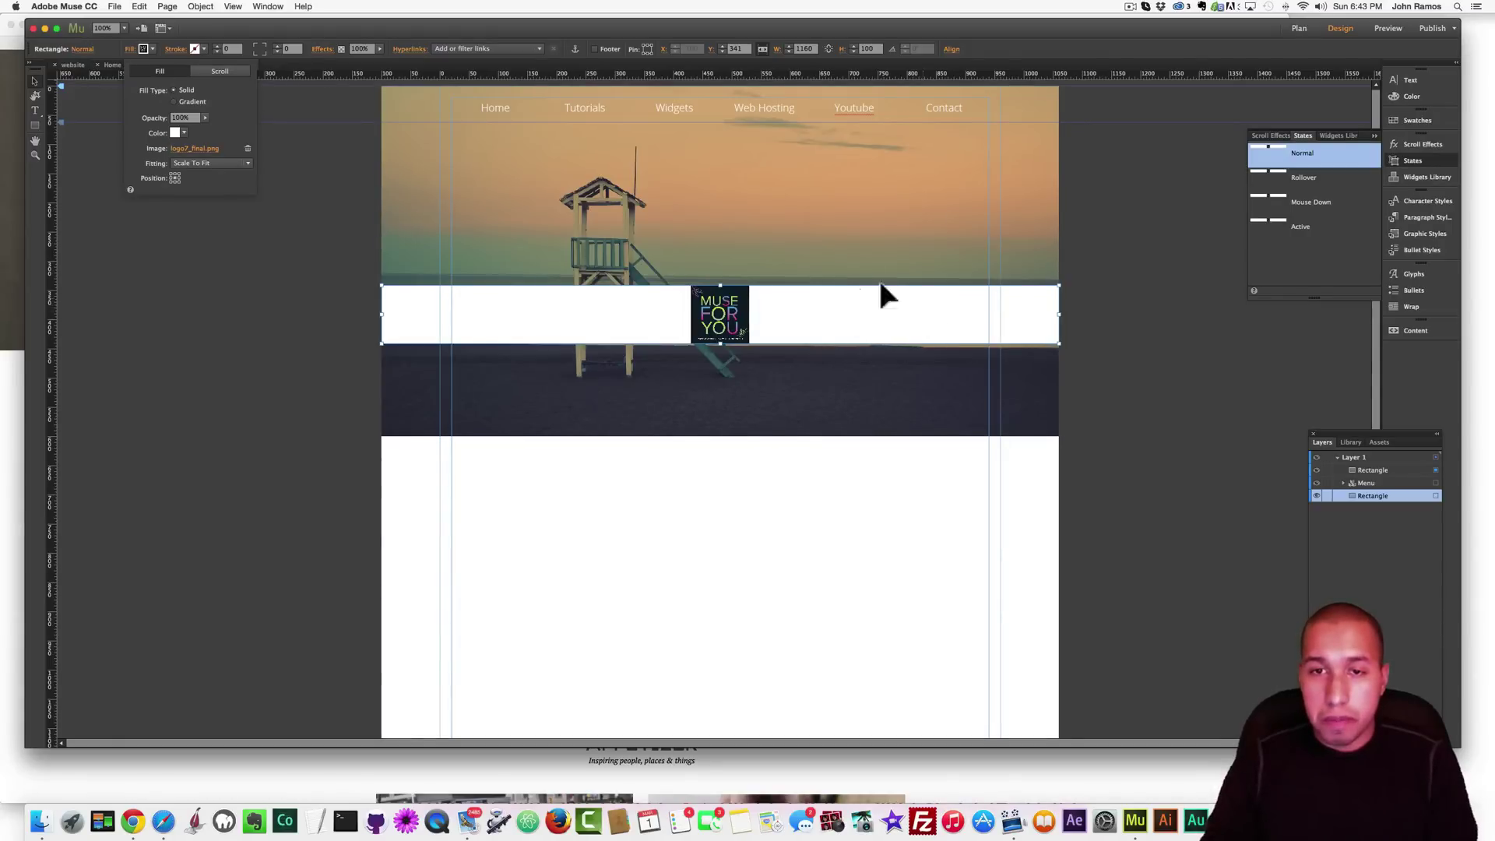
left_click(531, 331)
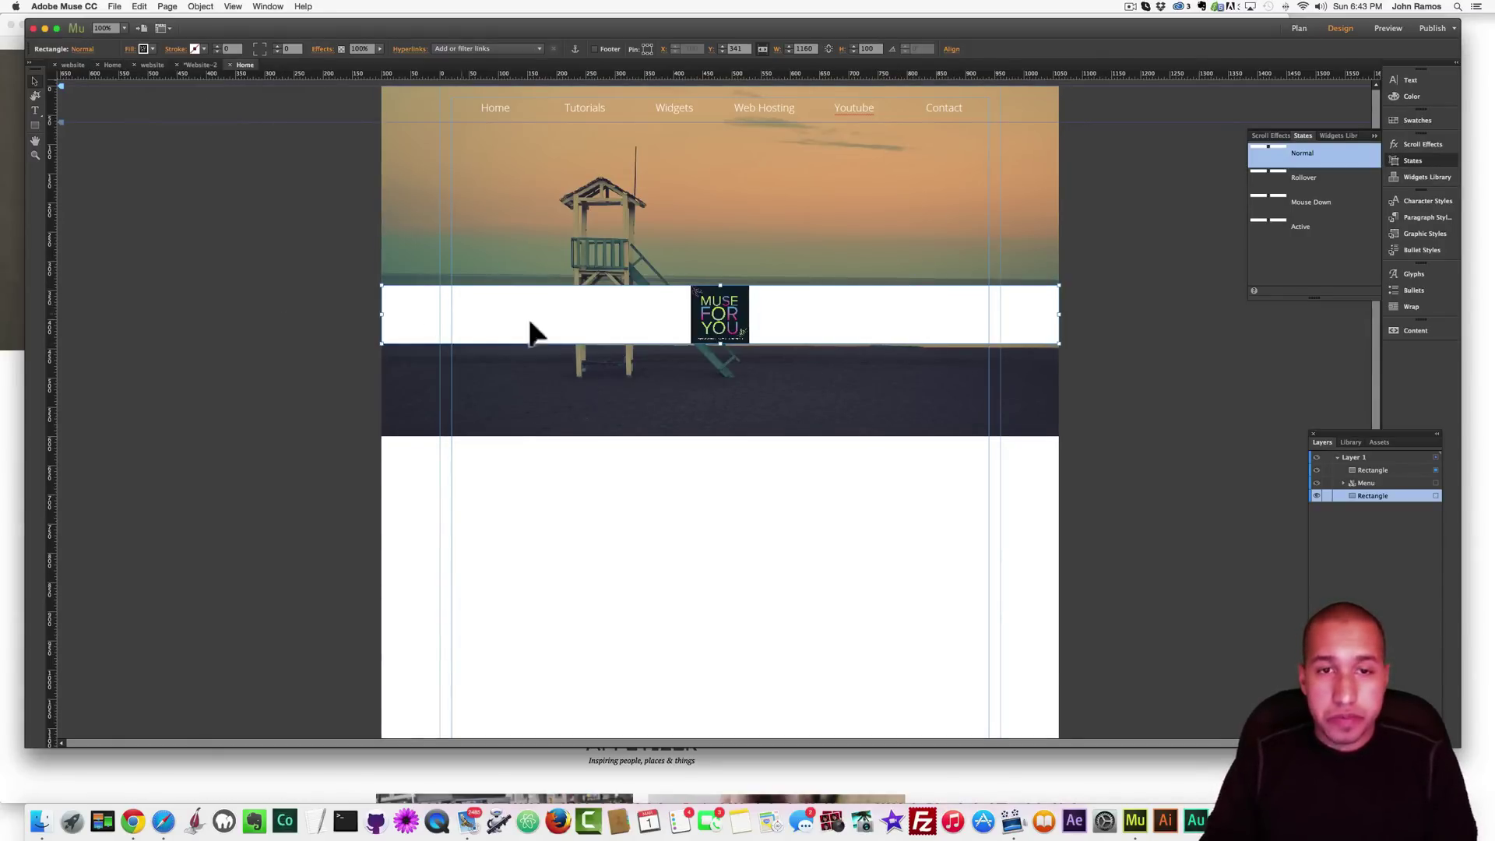
Preview the page in the browser, check how the white logo bar sits over the header image, and return to Muse
left_click(227, 276)
key("shift+super+e")
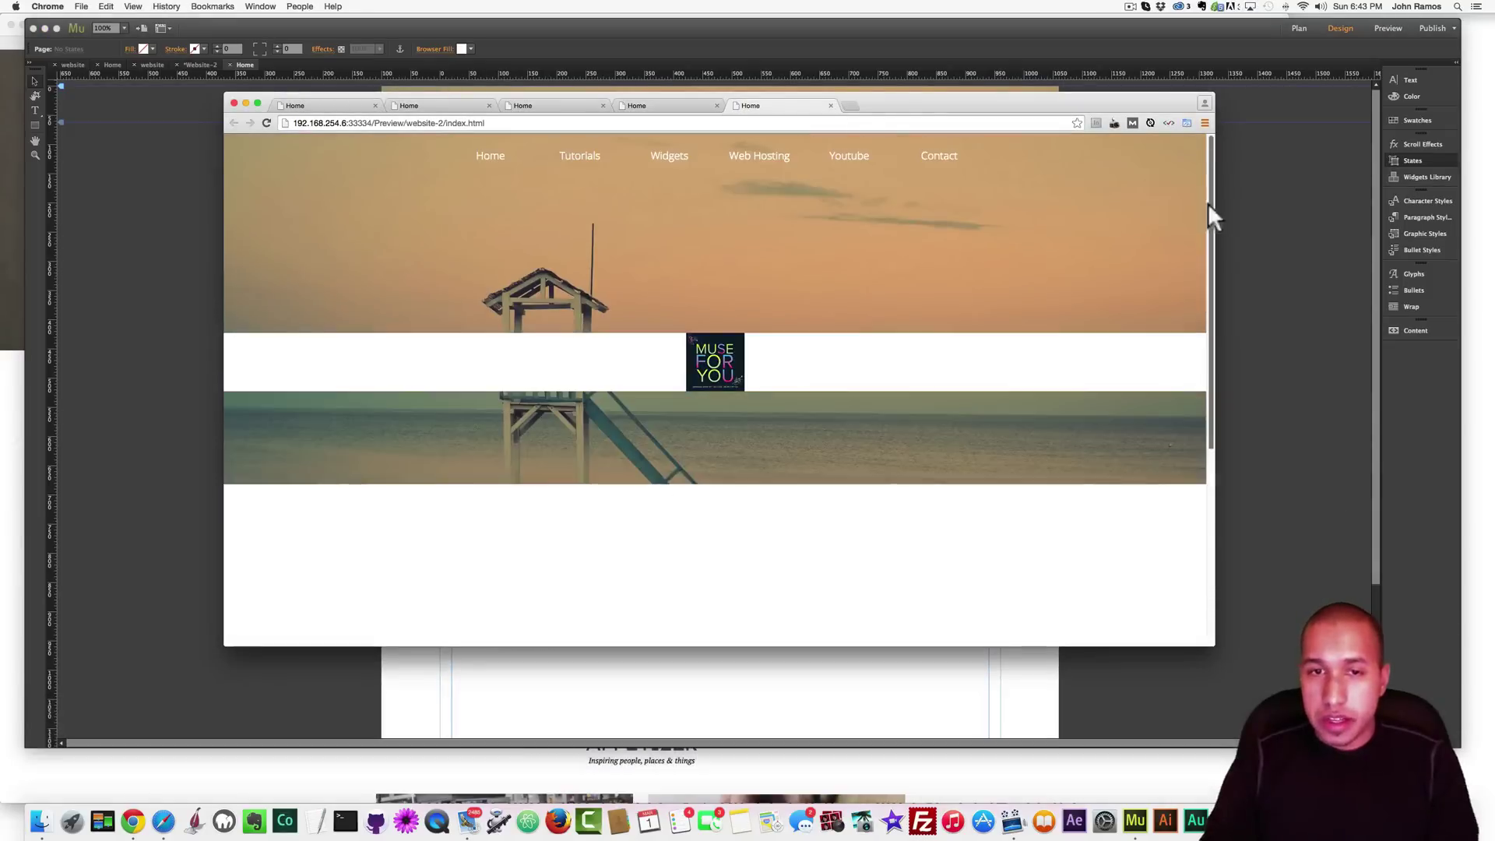
left_click_drag(1207, 203, 1222, 141)
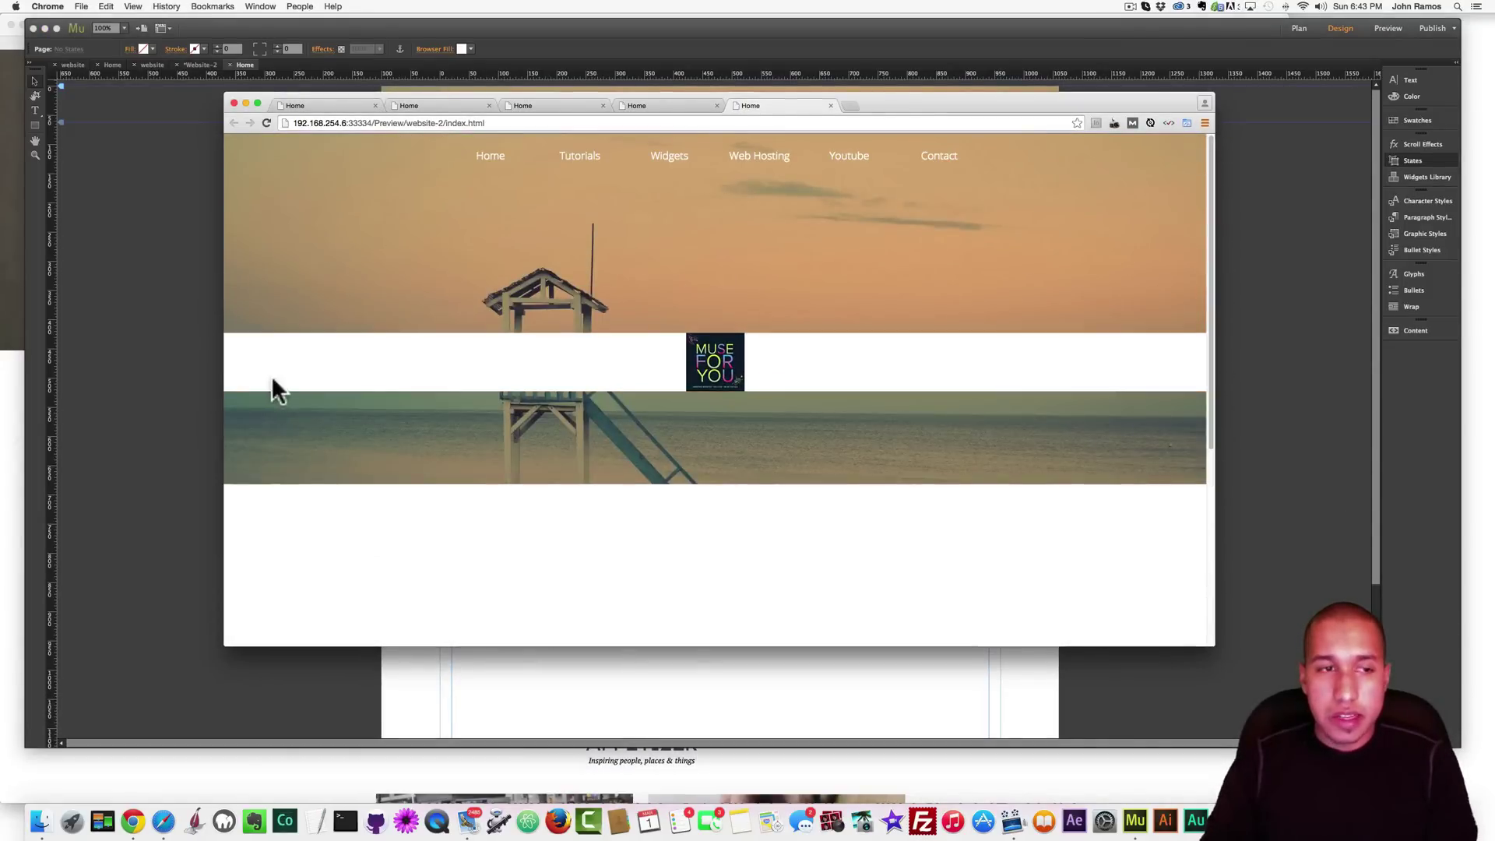
key("super+Tab")
Enable scroll motion on the white logo bar with downward initial speed 1, final vertical speed 0 and key position 340 px
left_click(668, 309)
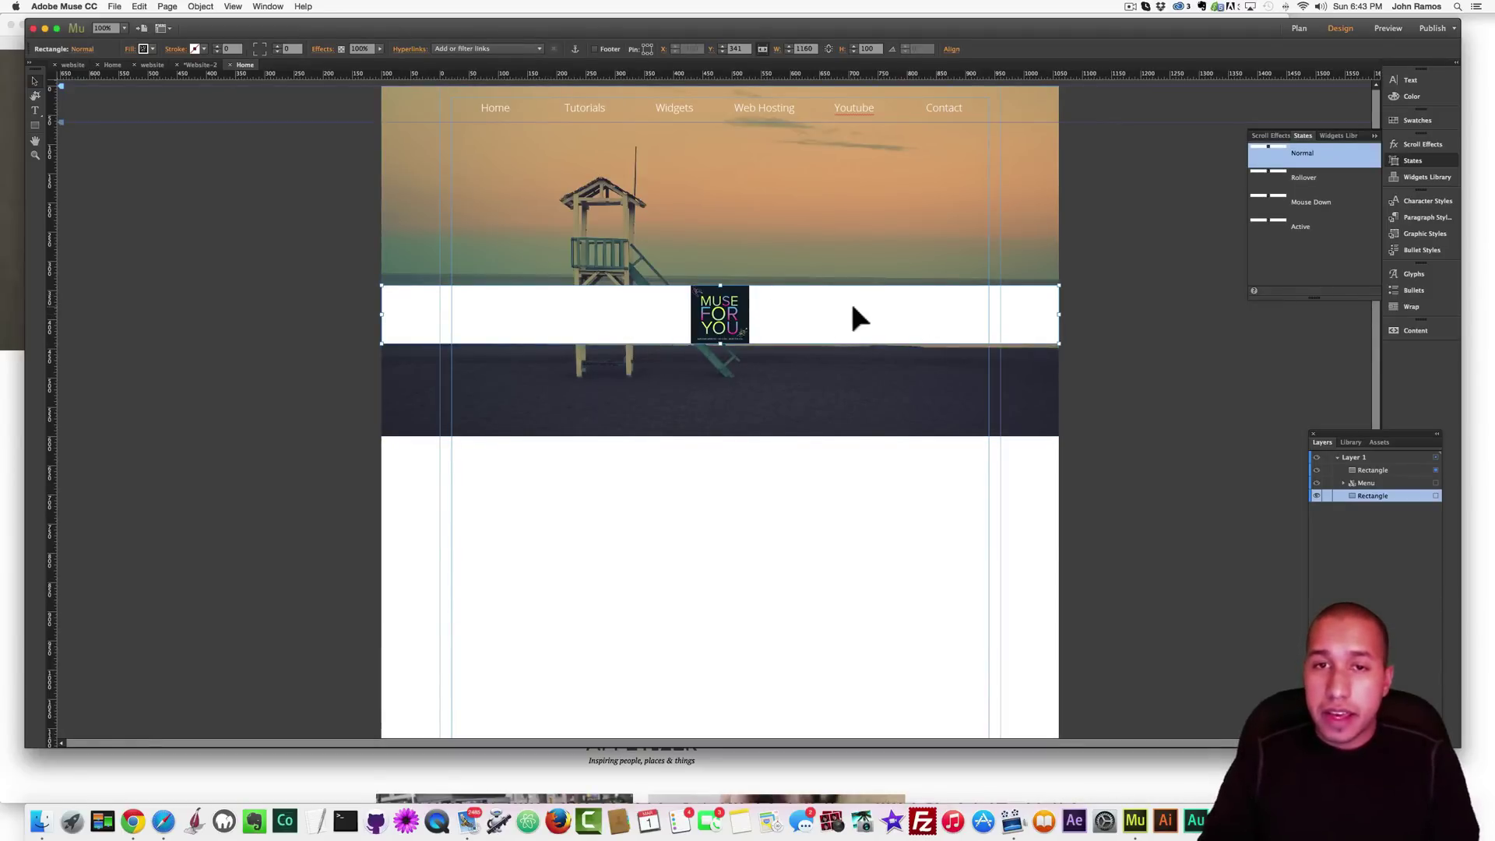
left_click(1270, 136)
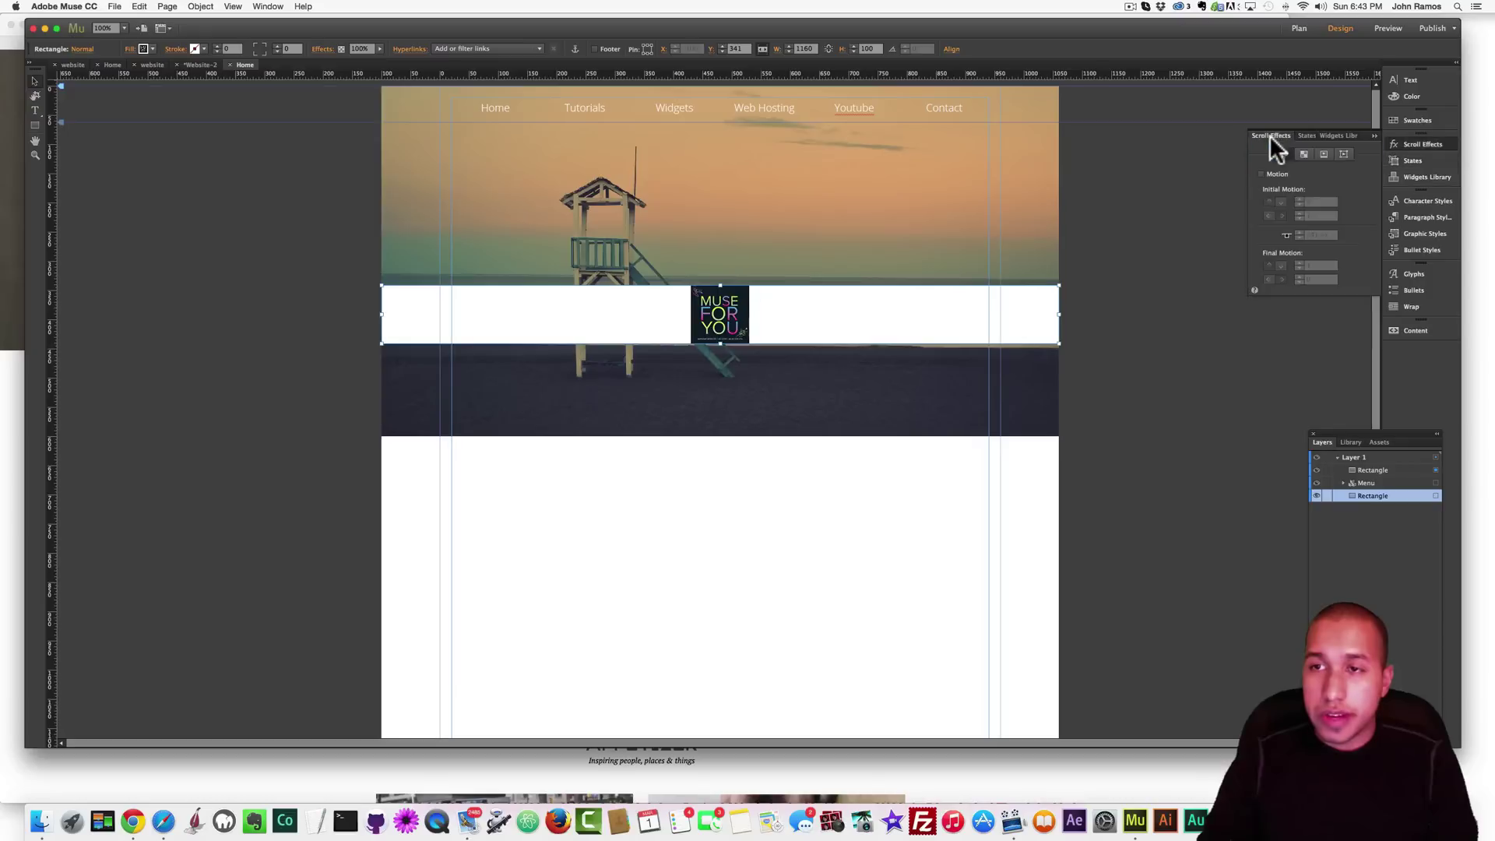
left_click(1261, 174)
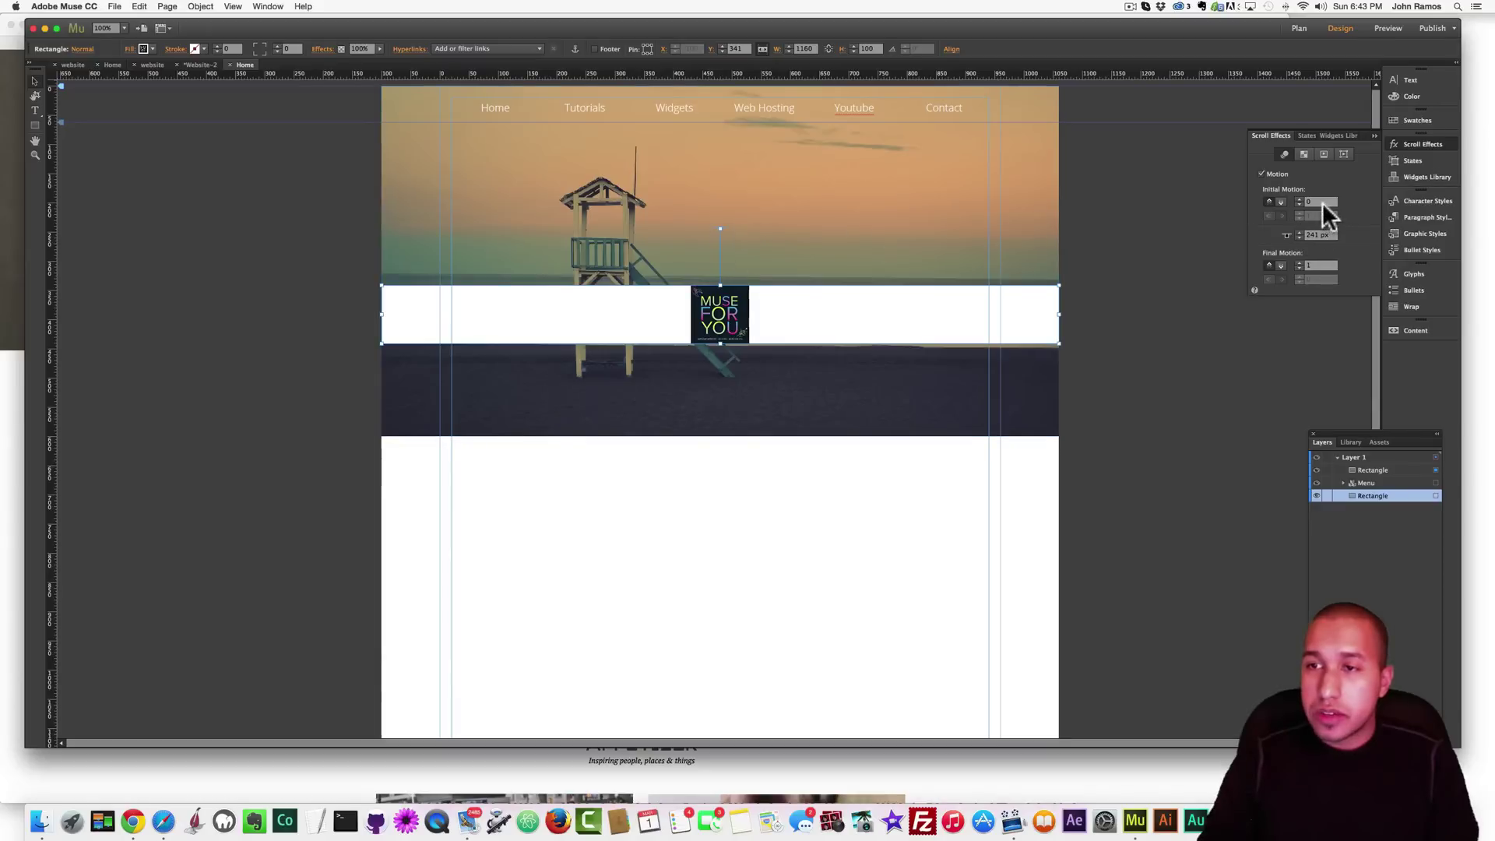
left_click(1298, 199)
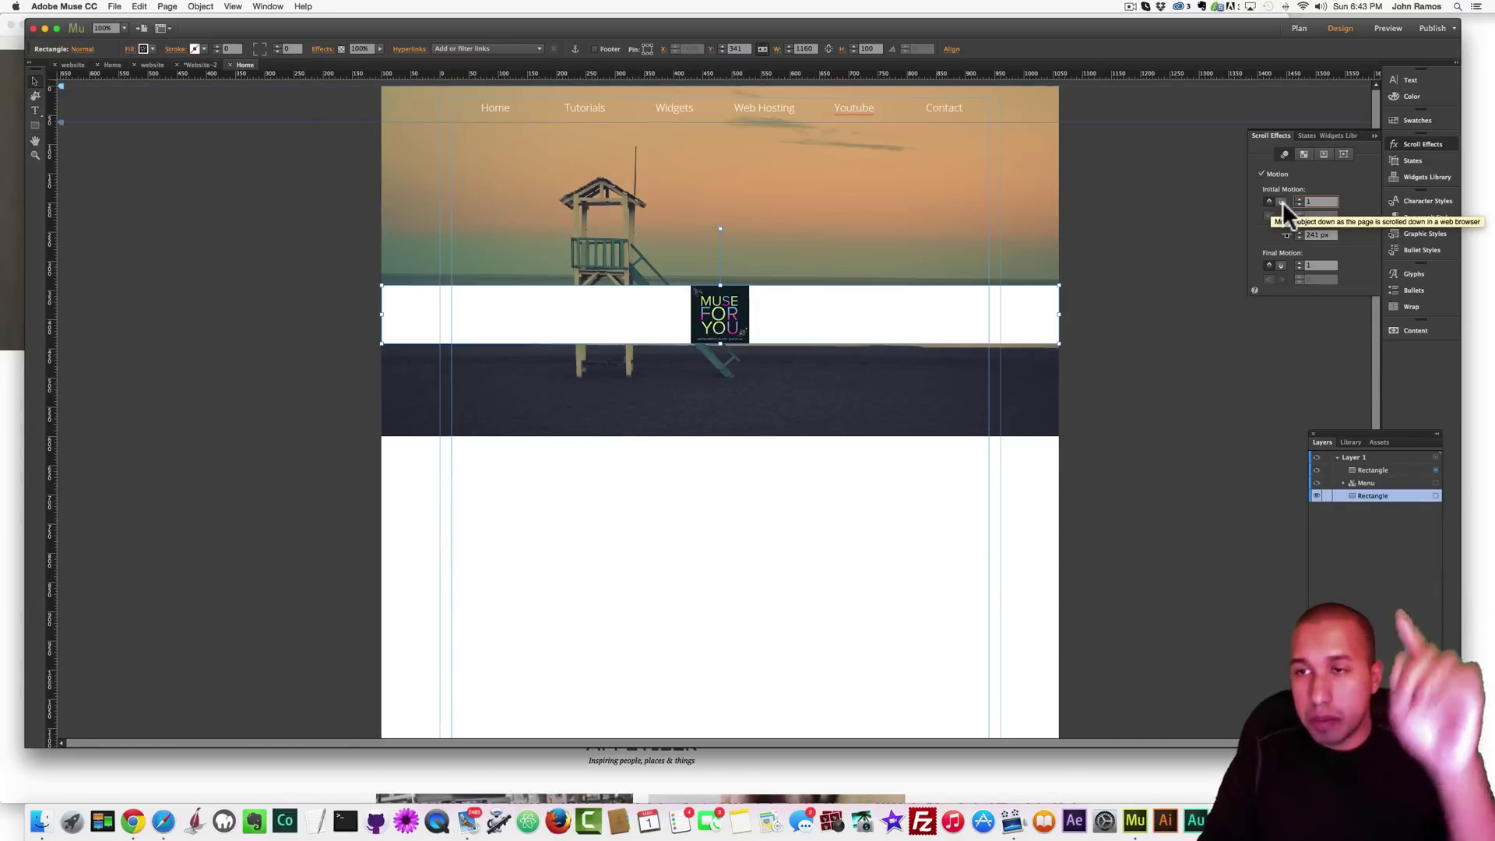
left_click(1282, 201)
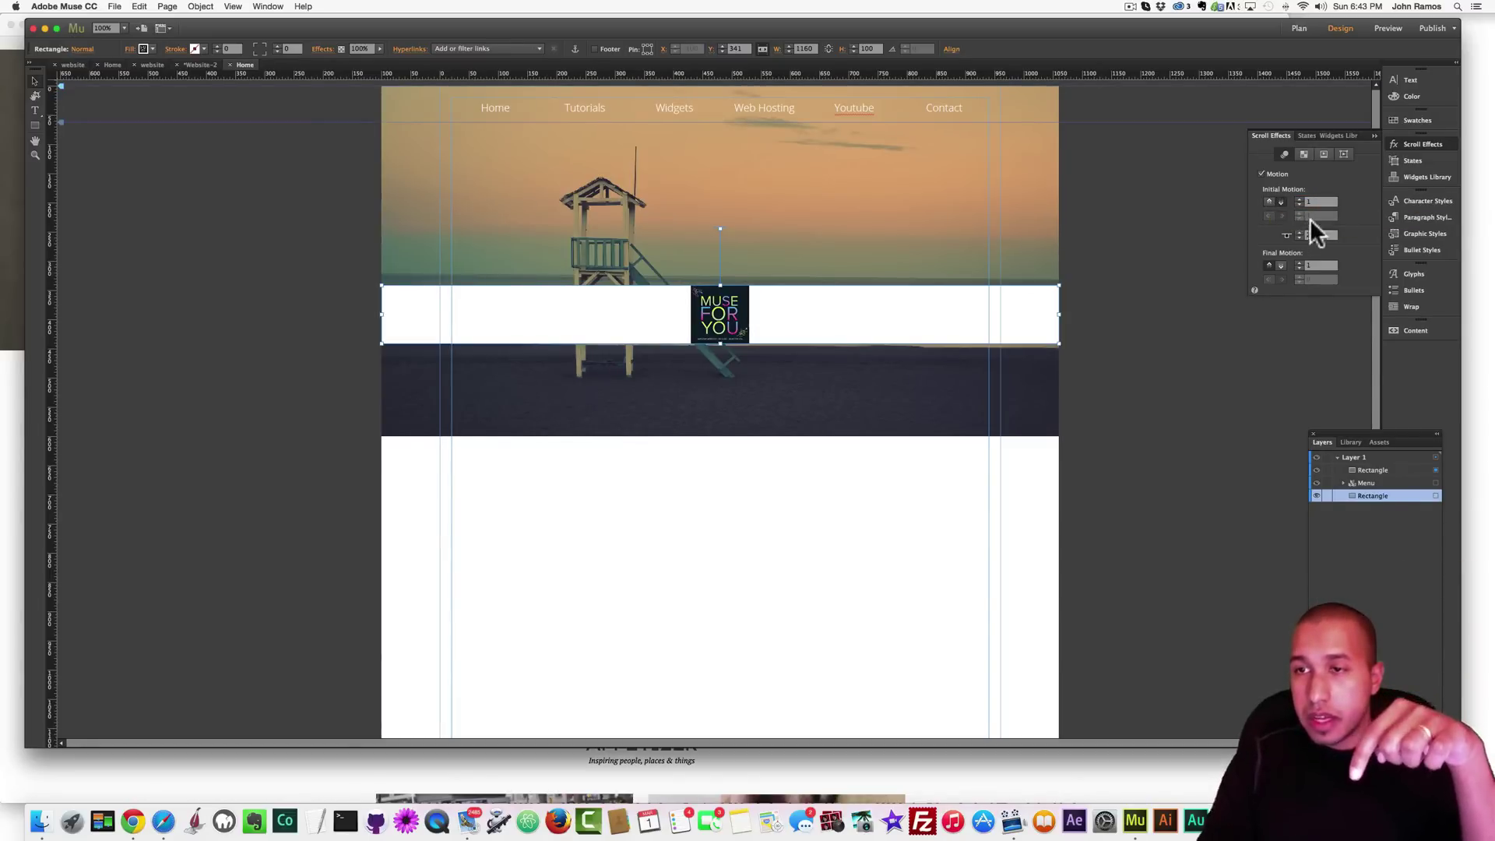
left_click(1320, 266)
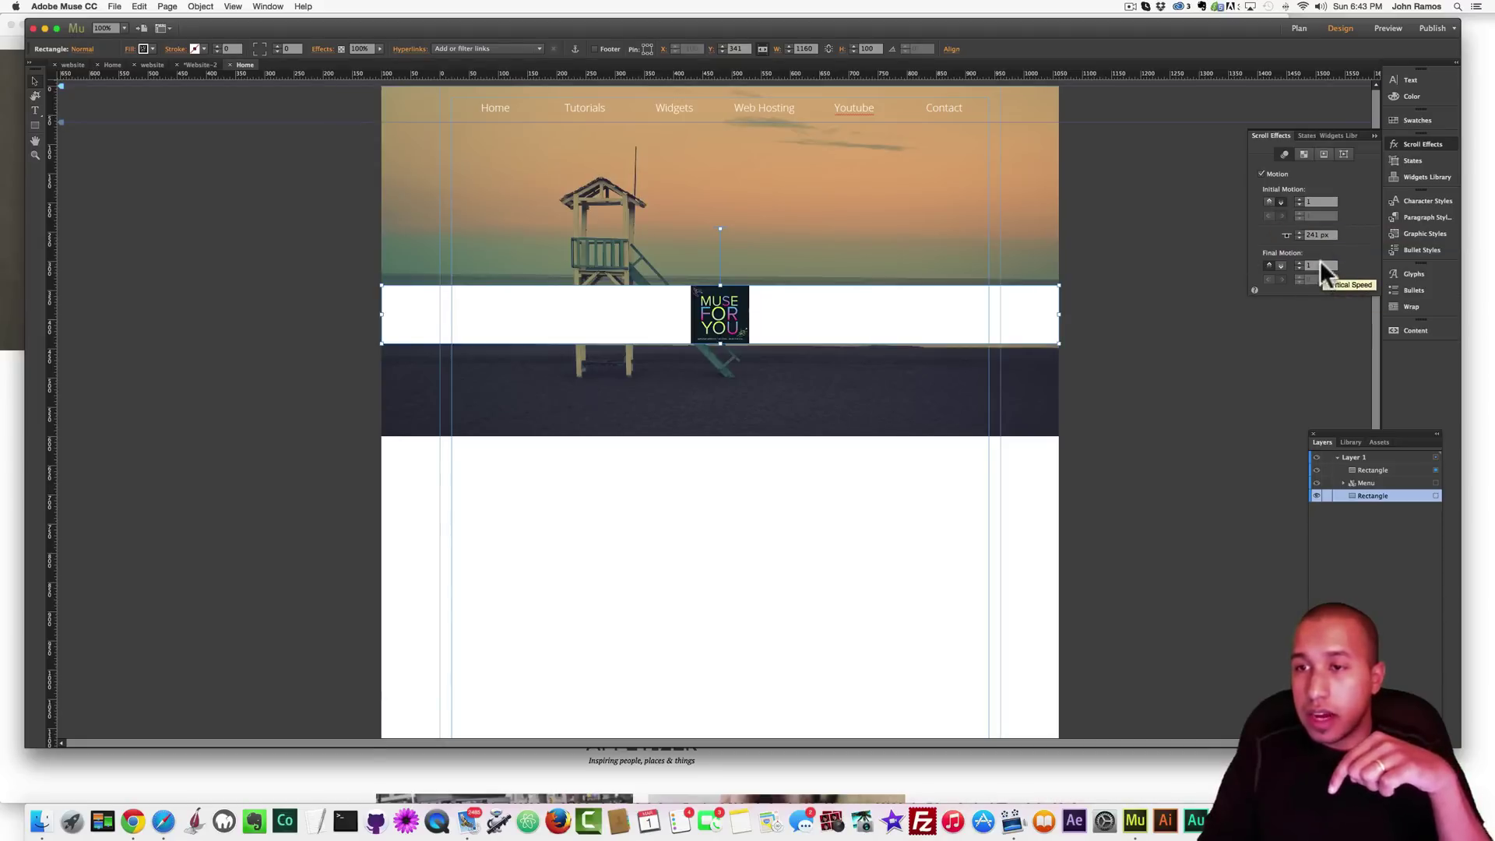
type("0")
key("Return")
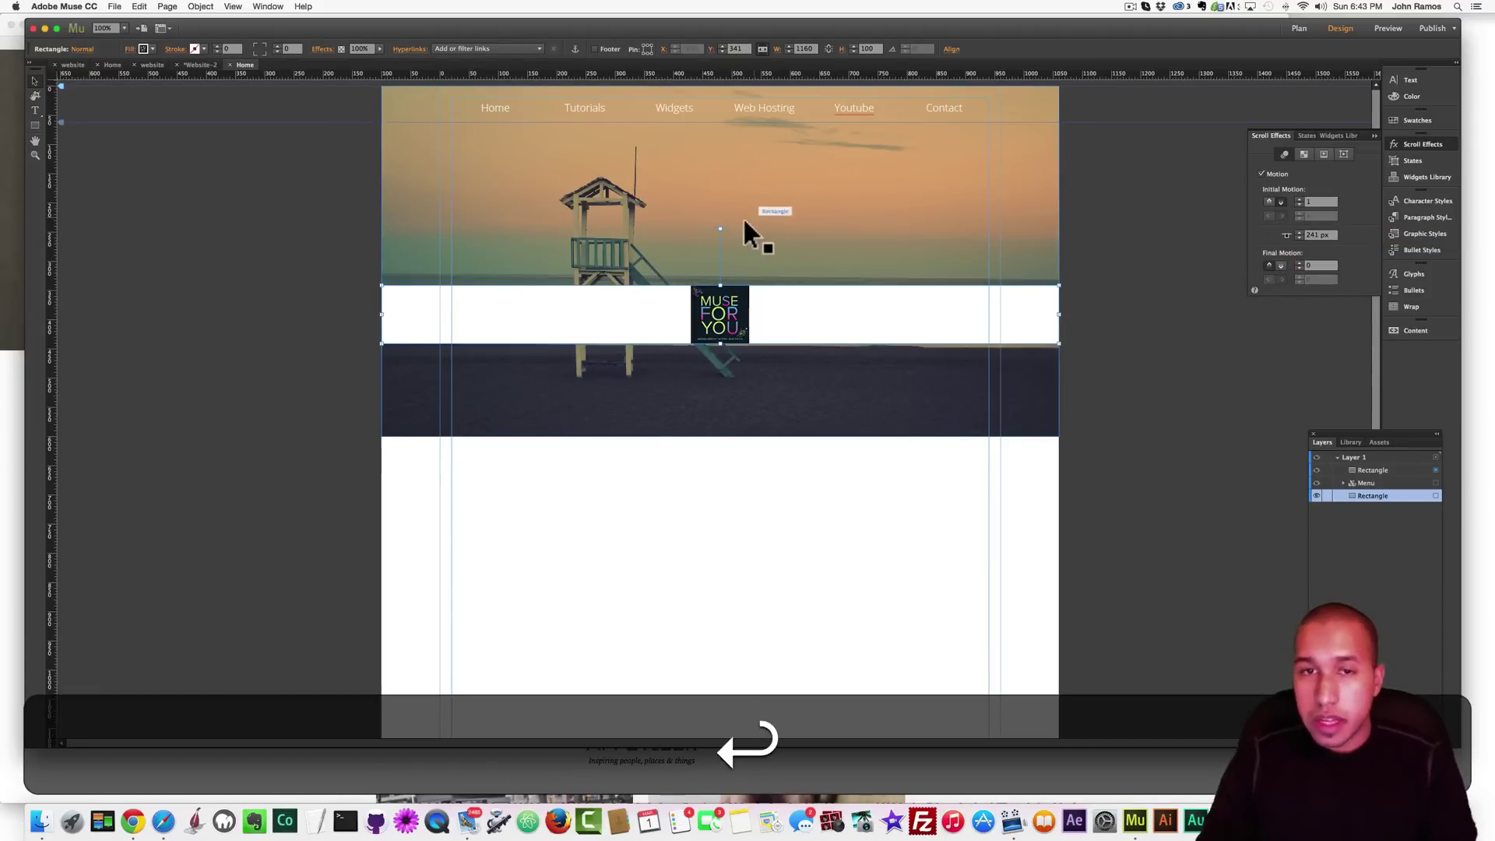
left_click_drag(721, 227, 726, 277)
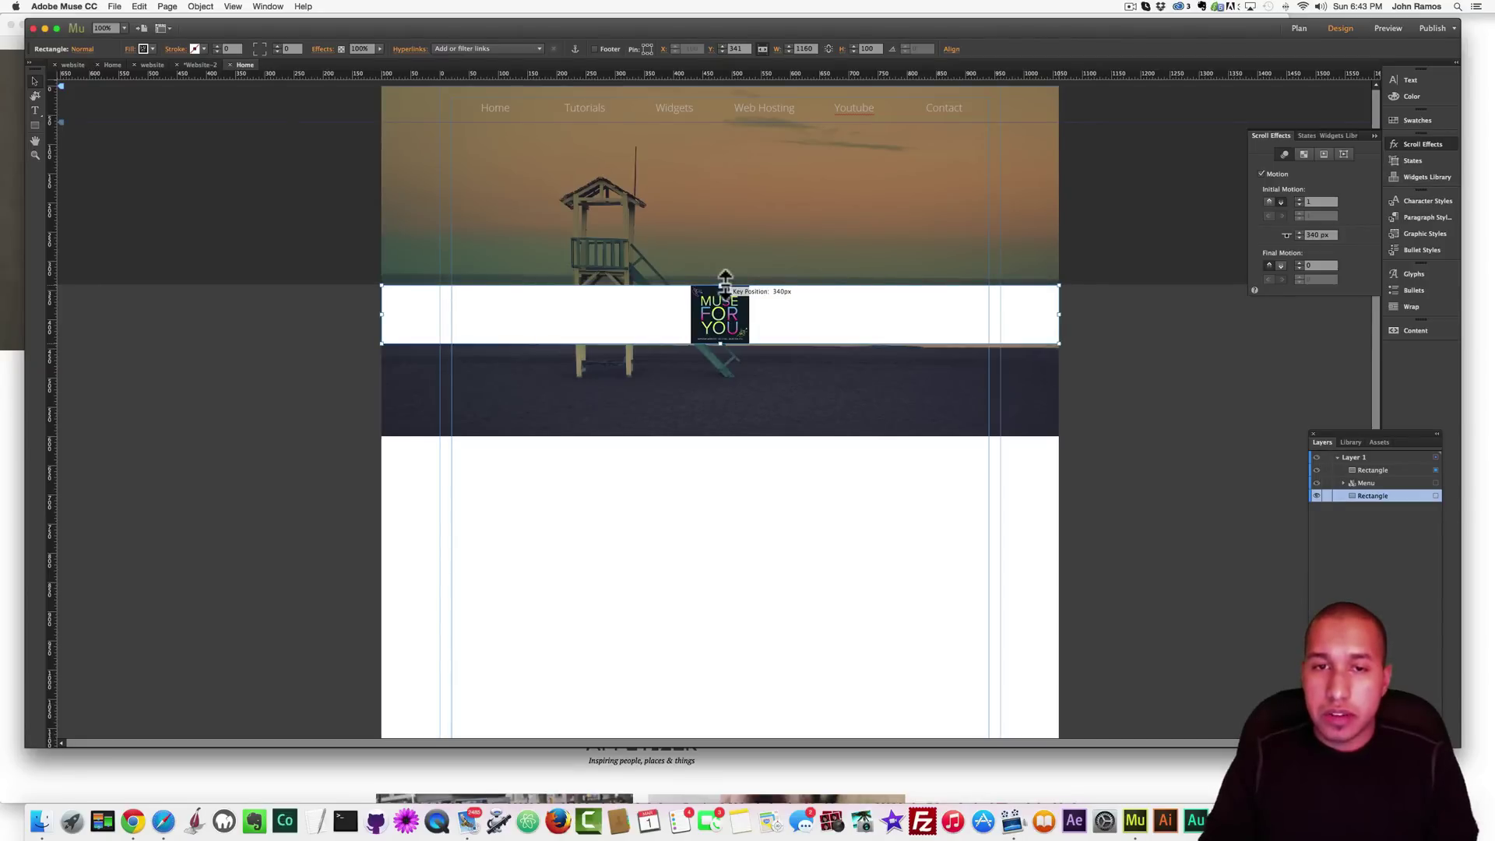
left_click_drag(725, 278, 725, 279)
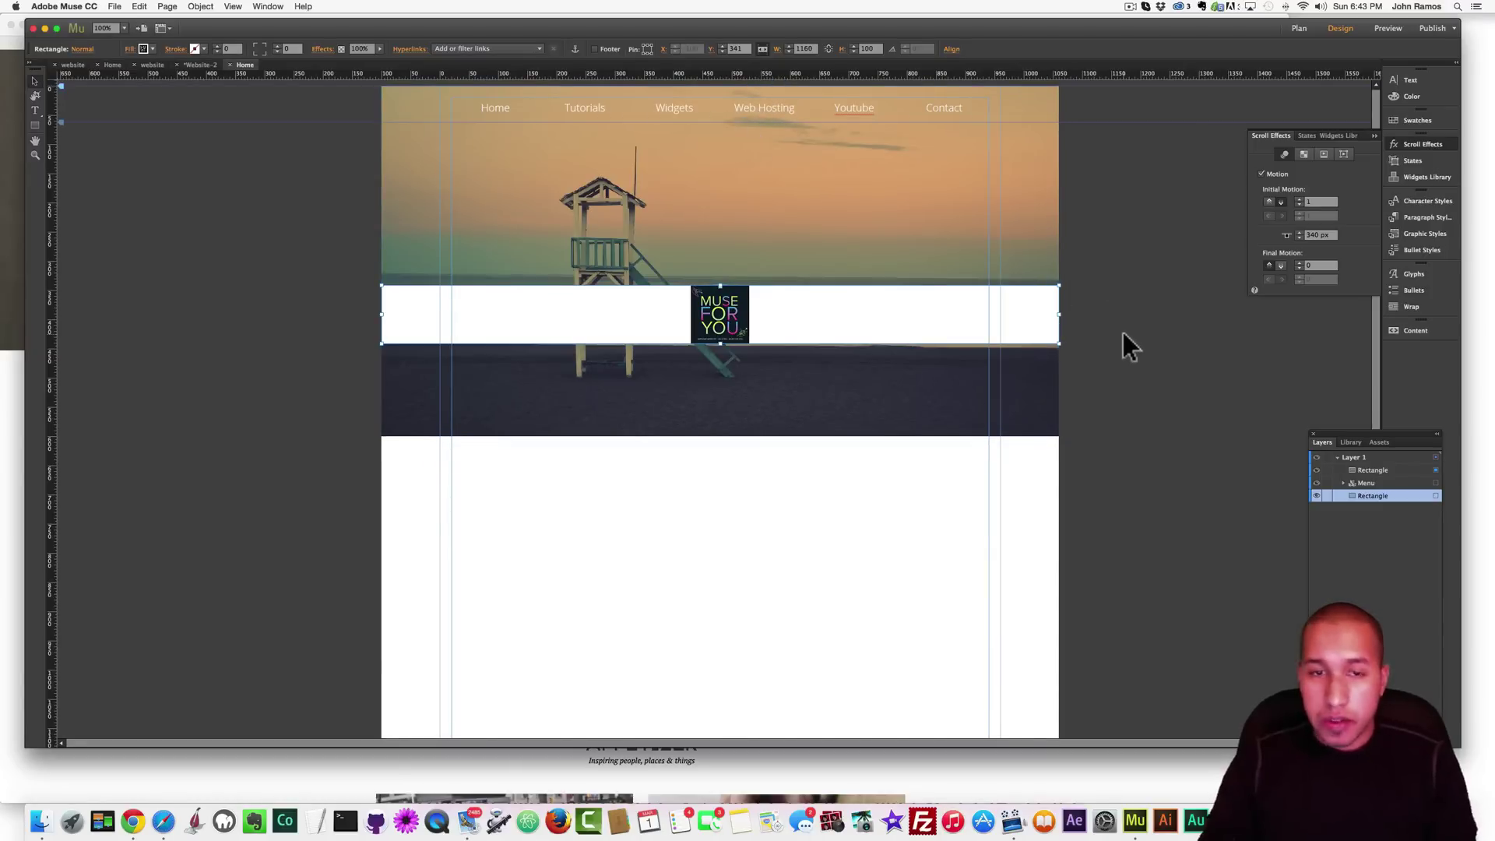
Preview the page in the browser and scroll down to check how the white bar moves in
key("shift+super+e")
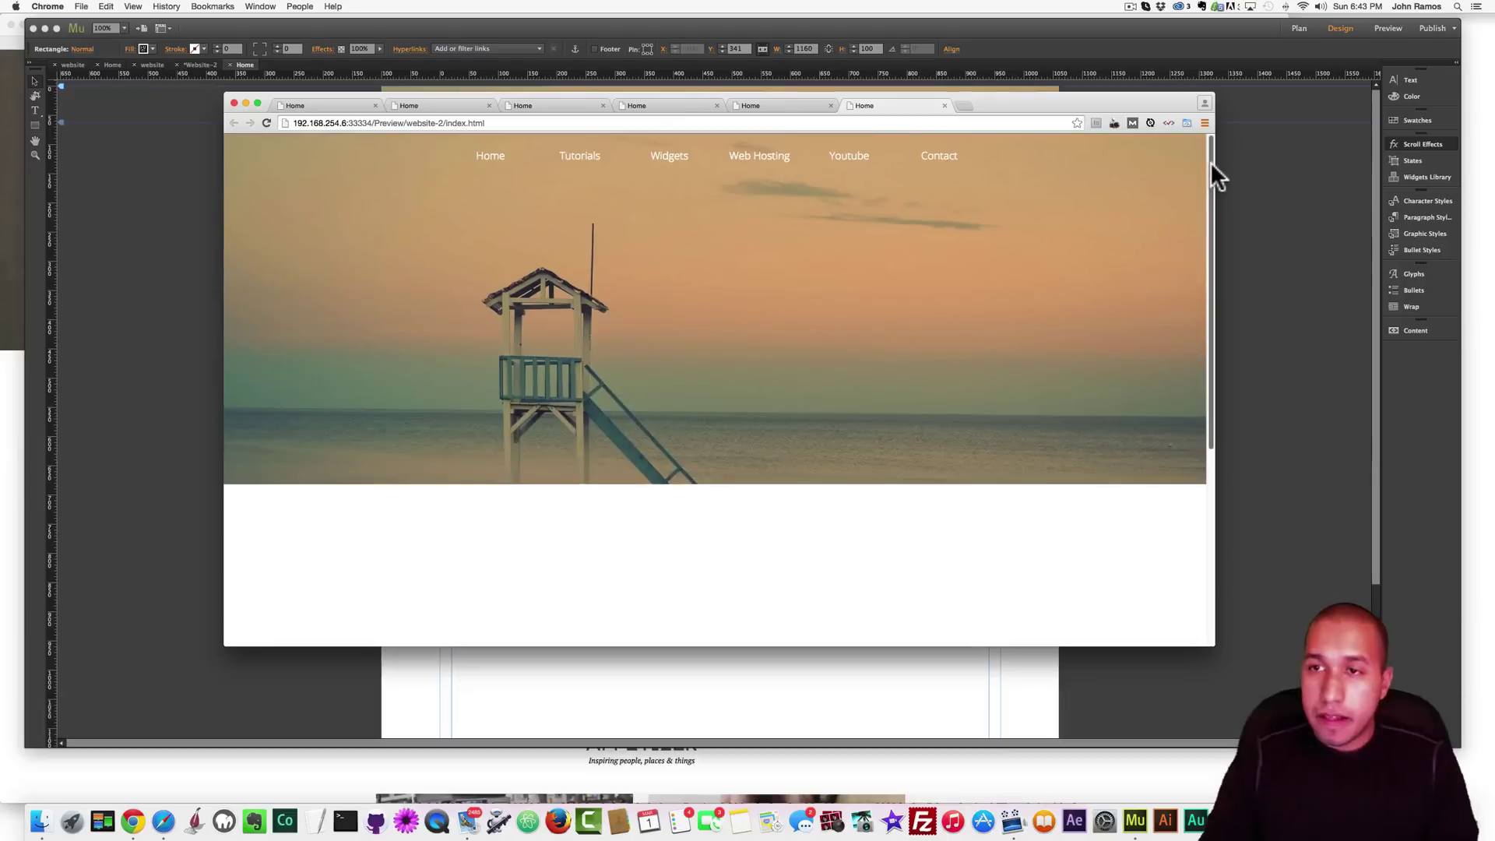
left_click_drag(1212, 162, 1194, 293)
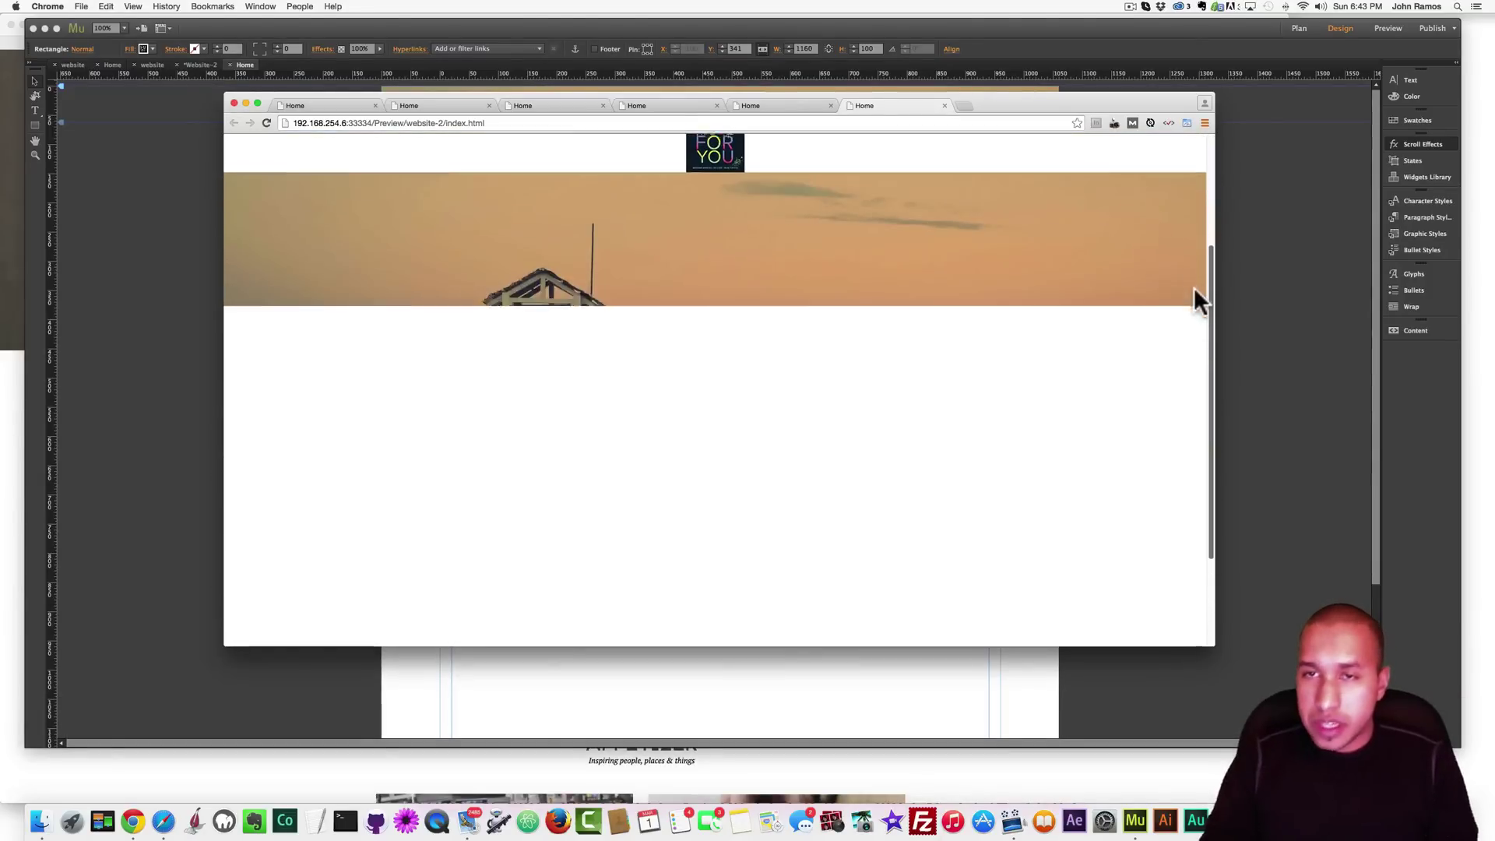
left_click(1248, 306)
Move the white bar's scroll key position to 342 px and preview the page in the browser again
left_click(720, 297)
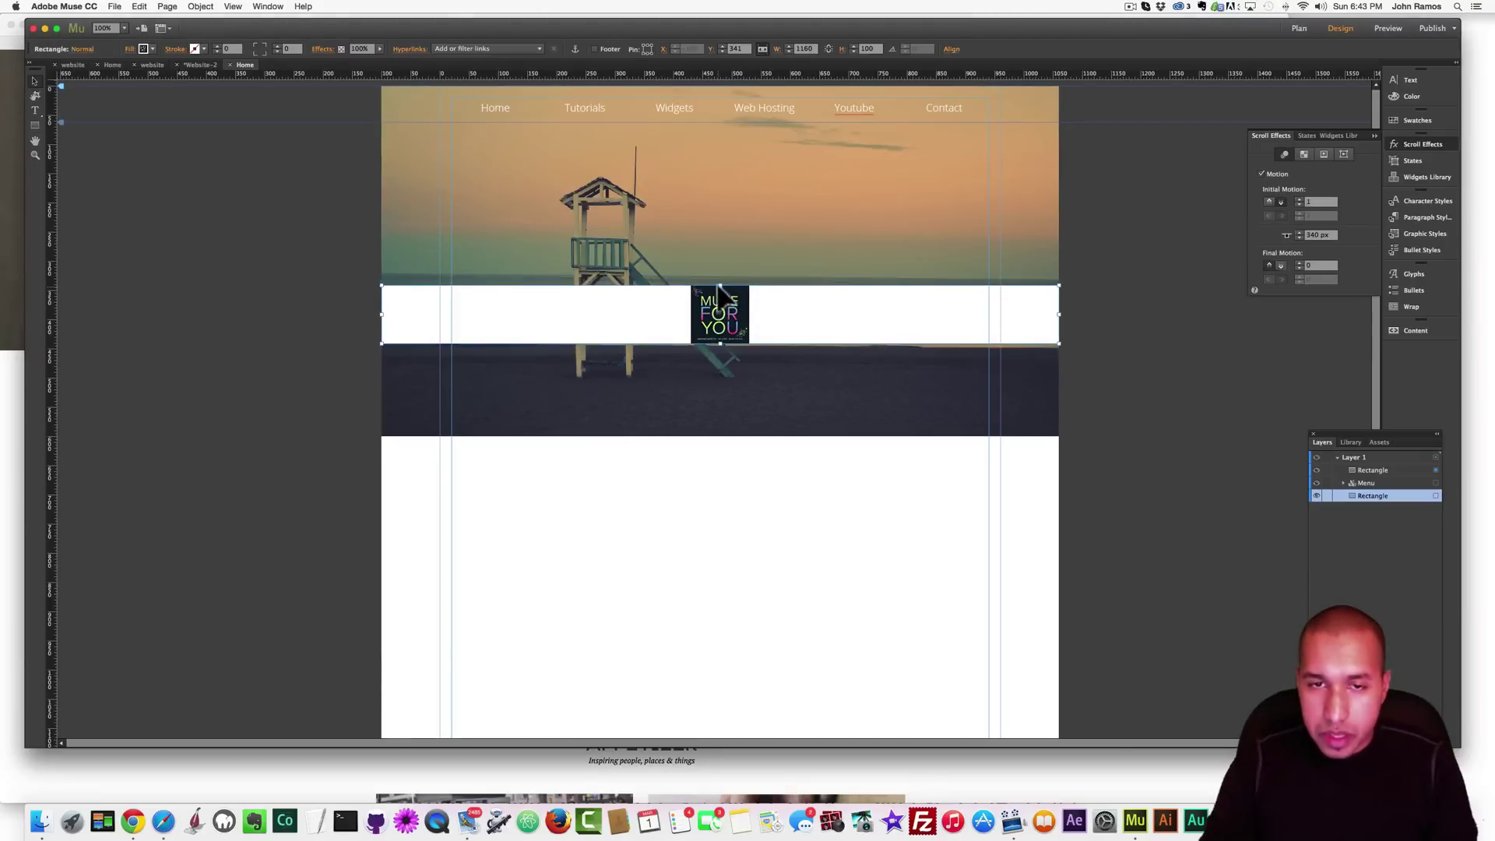
left_click_drag(720, 277, 721, 278)
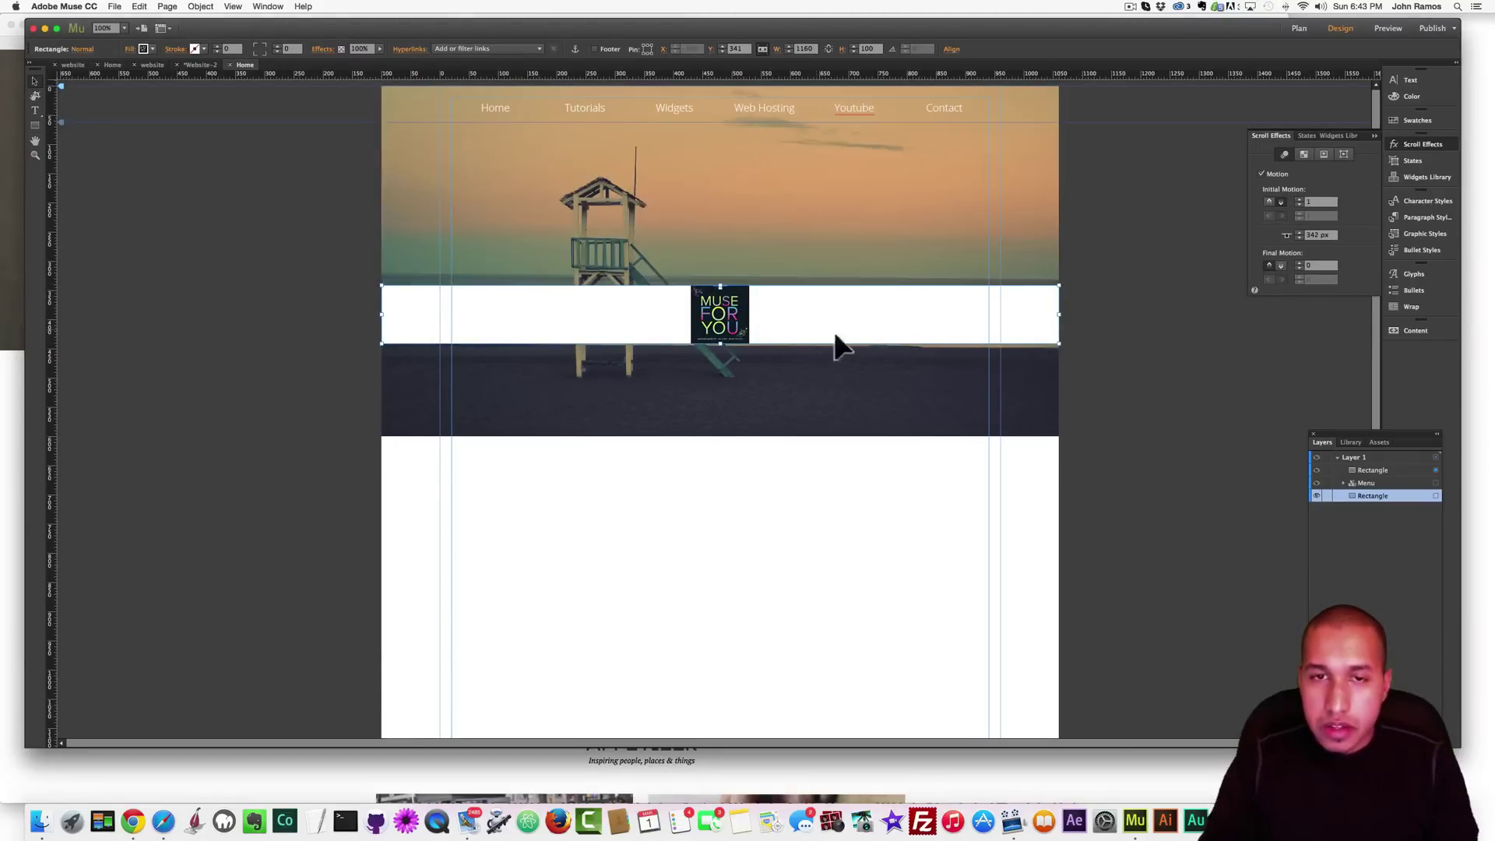
left_click(1087, 352)
key("shift+super+e")
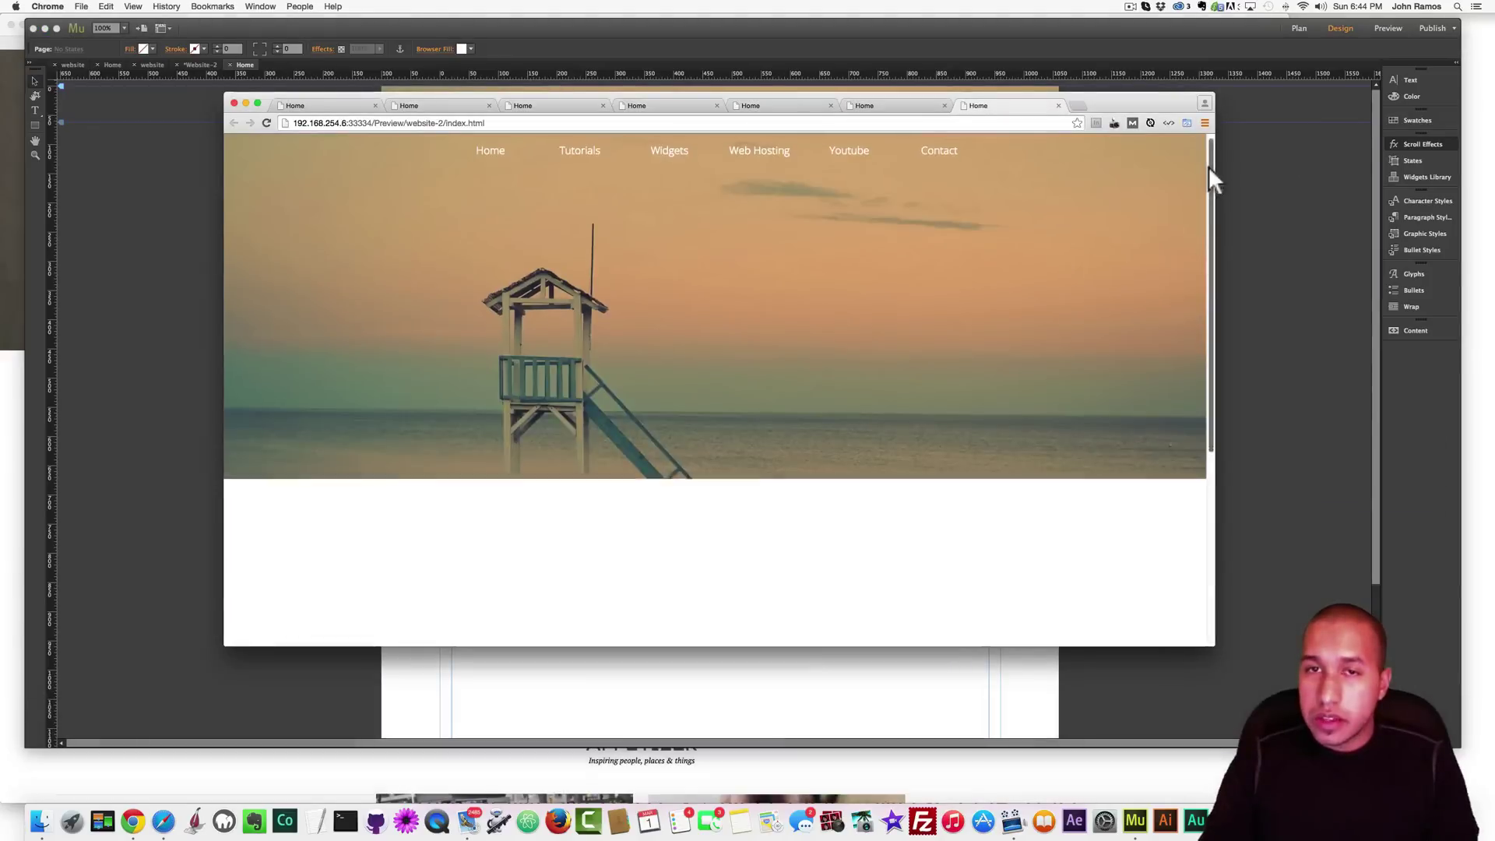
left_click_drag(1208, 166, 1210, 134)
left_click(1224, 183)
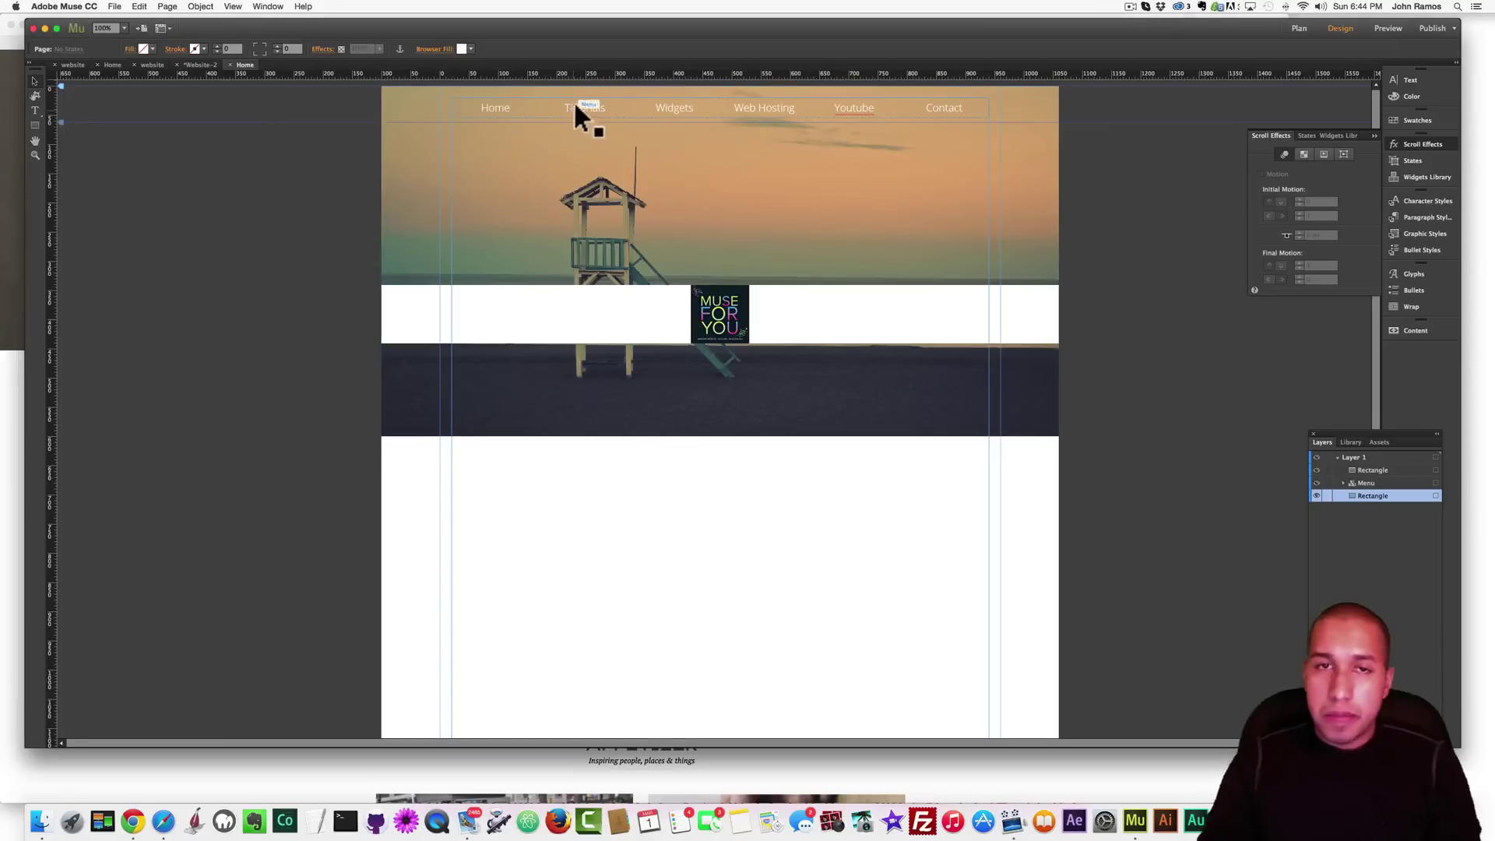
Duplicate the header menu and place the copy on the white bar, aligned with the original menu
left_click(534, 105)
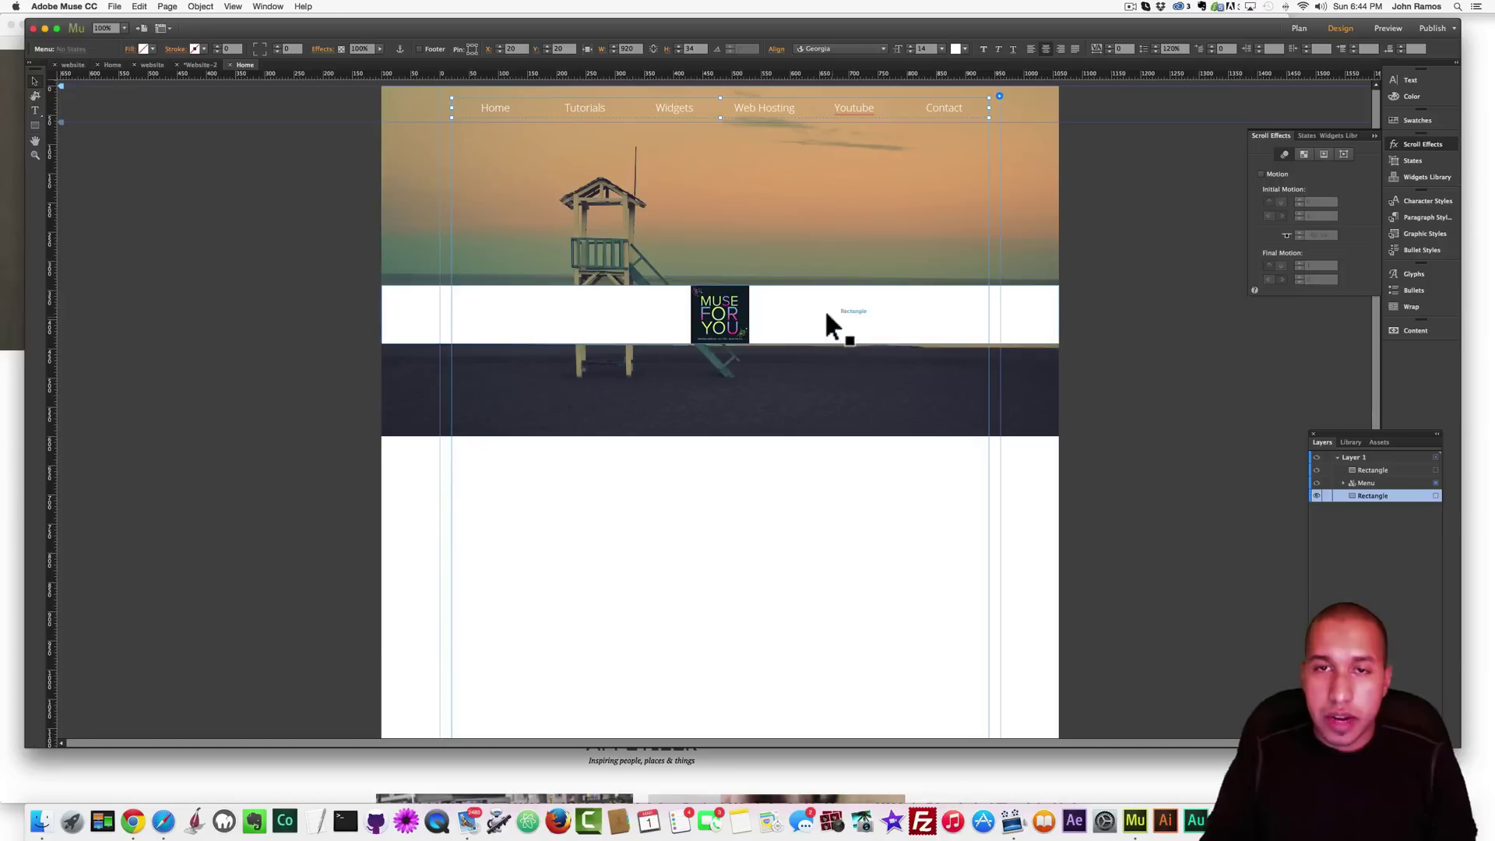
key("super+c")
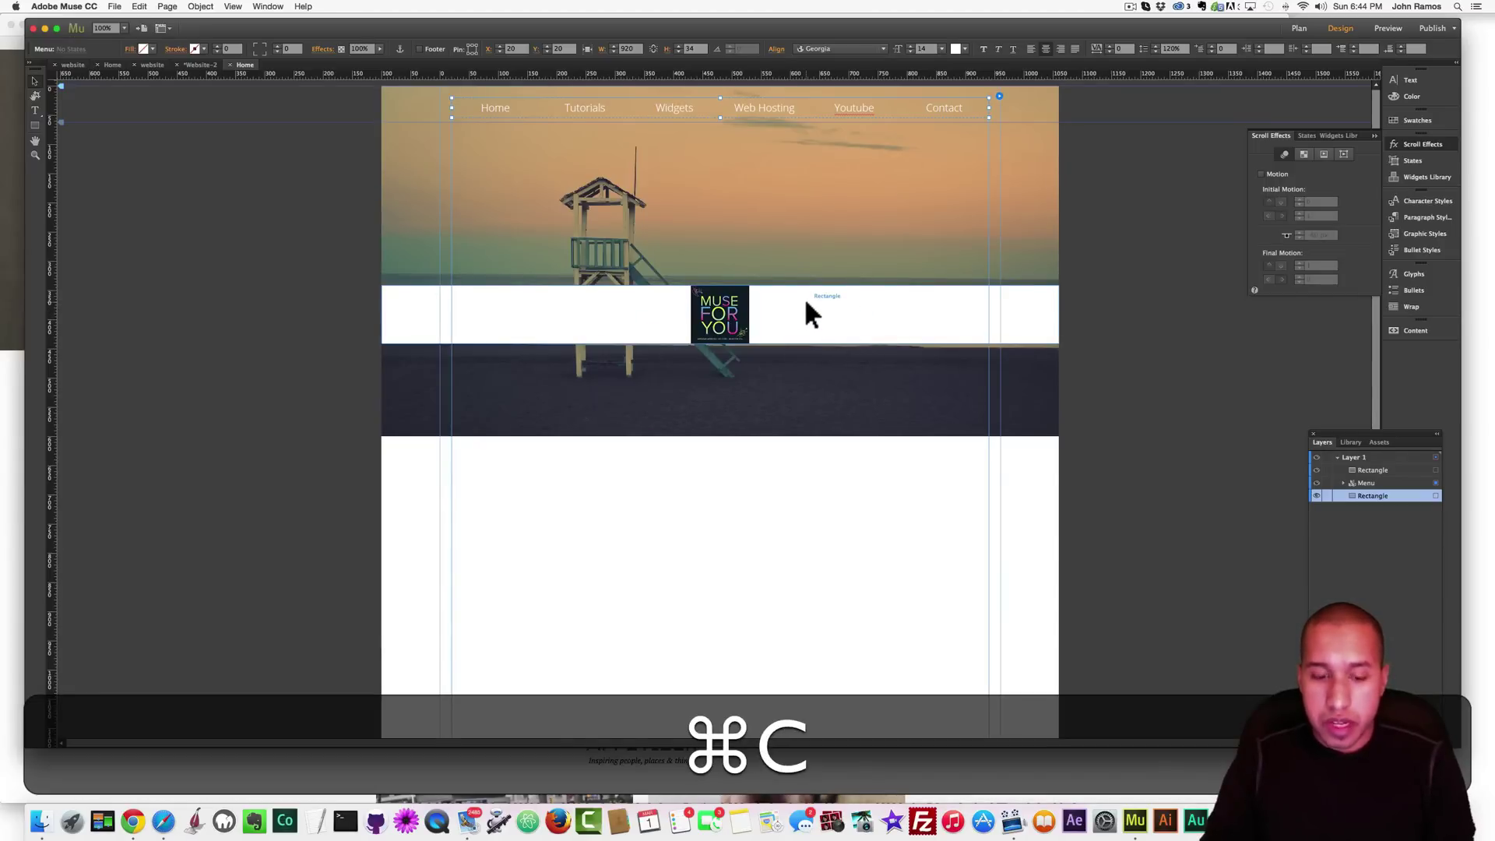
key("super+c")
key("super+v")
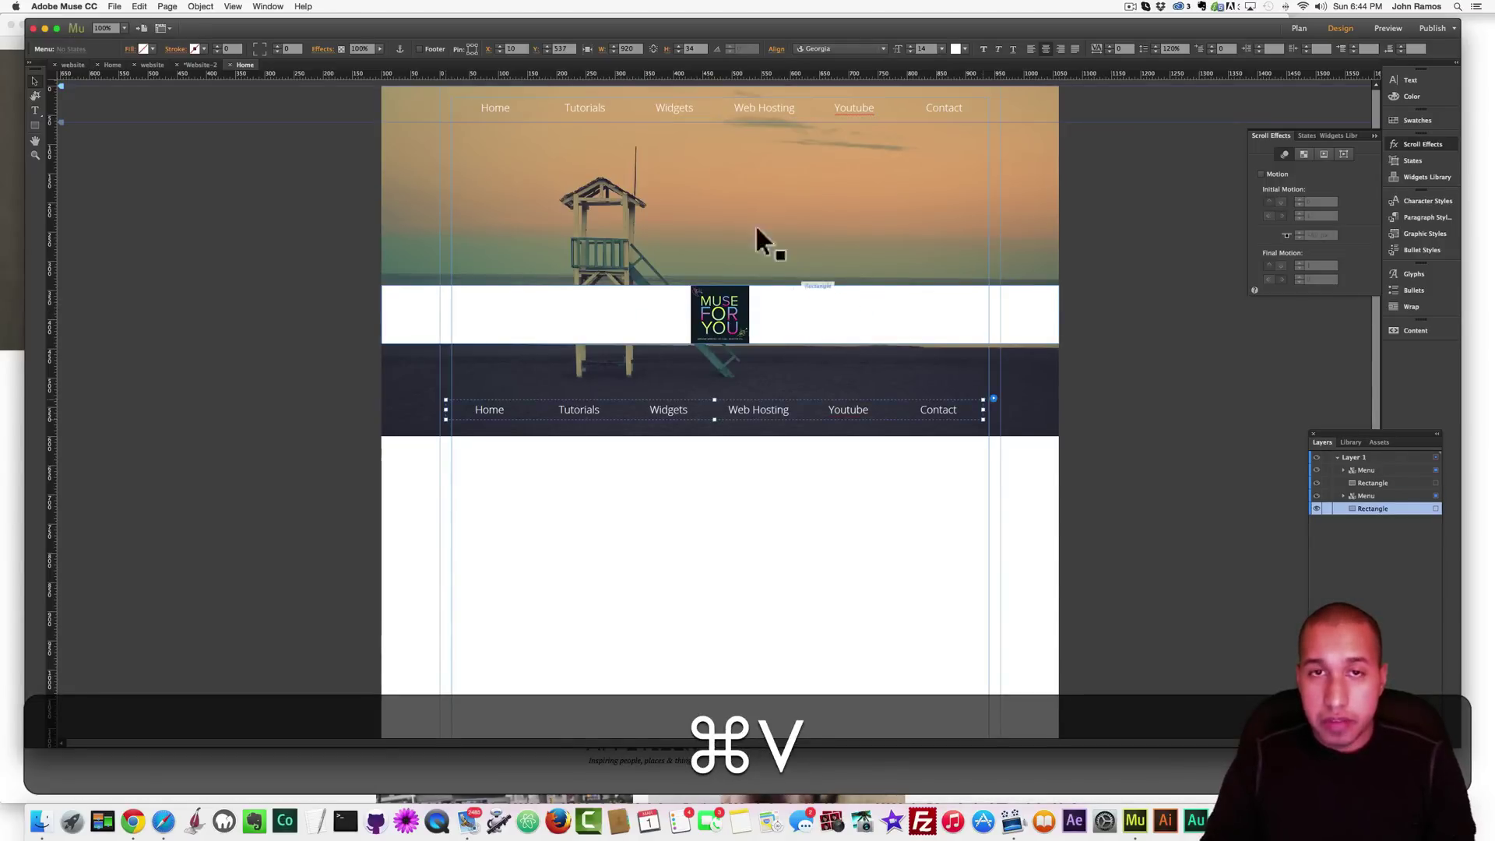
left_click_drag(761, 421, 756, 310)
Select the Home label's text in the copied menu on the white bar and open its text colour
left_click(497, 315)
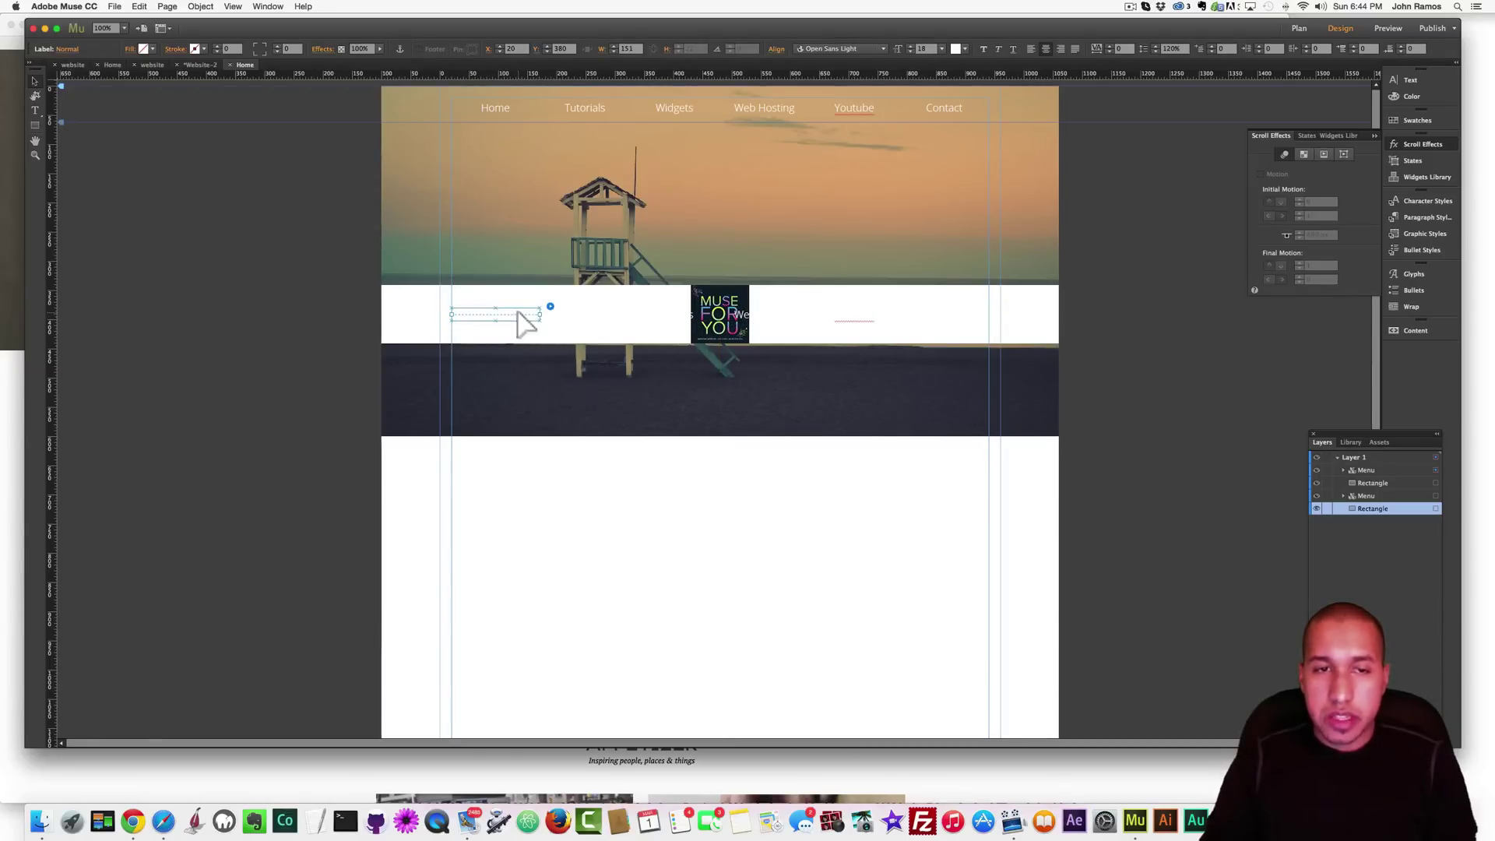
double_click(518, 313)
key("super+a")
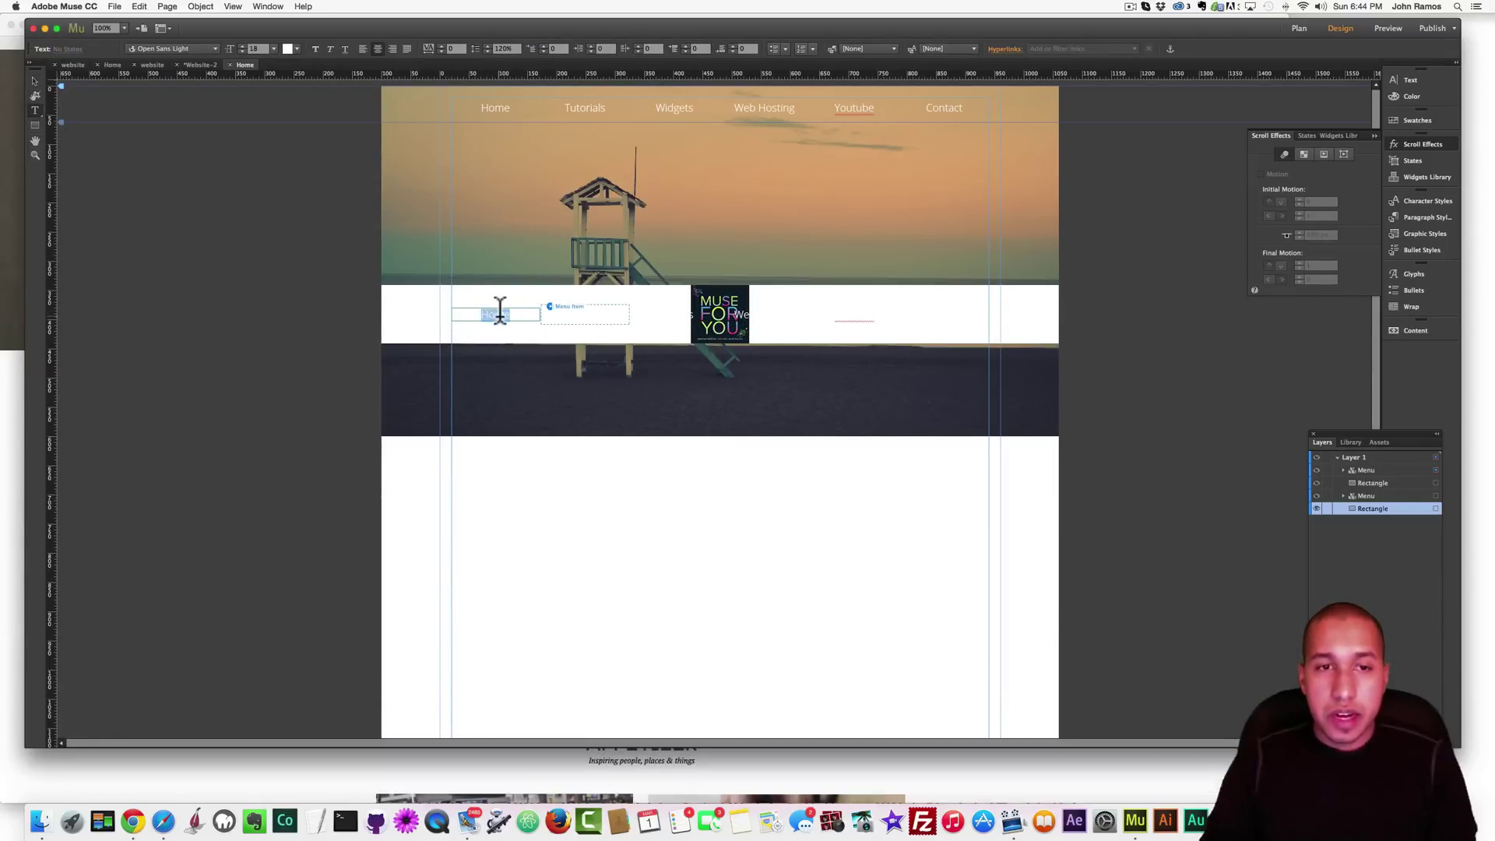
left_click(295, 47)
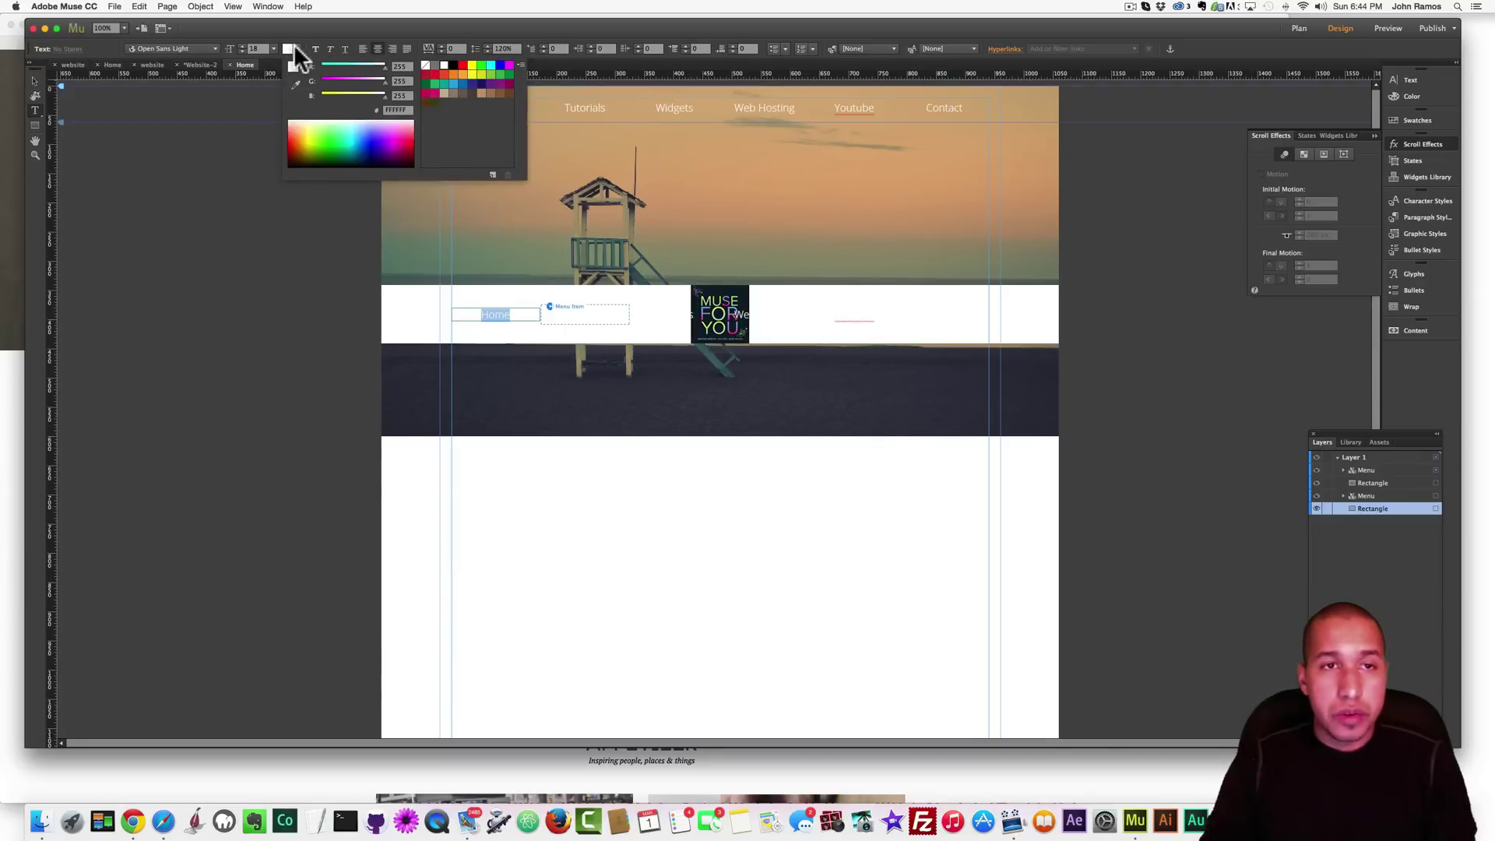
left_click(295, 46)
Copy the hex code DD1D6A of the magenta text swatch used by the white bar's menu in the finished example site
left_click(68, 66)
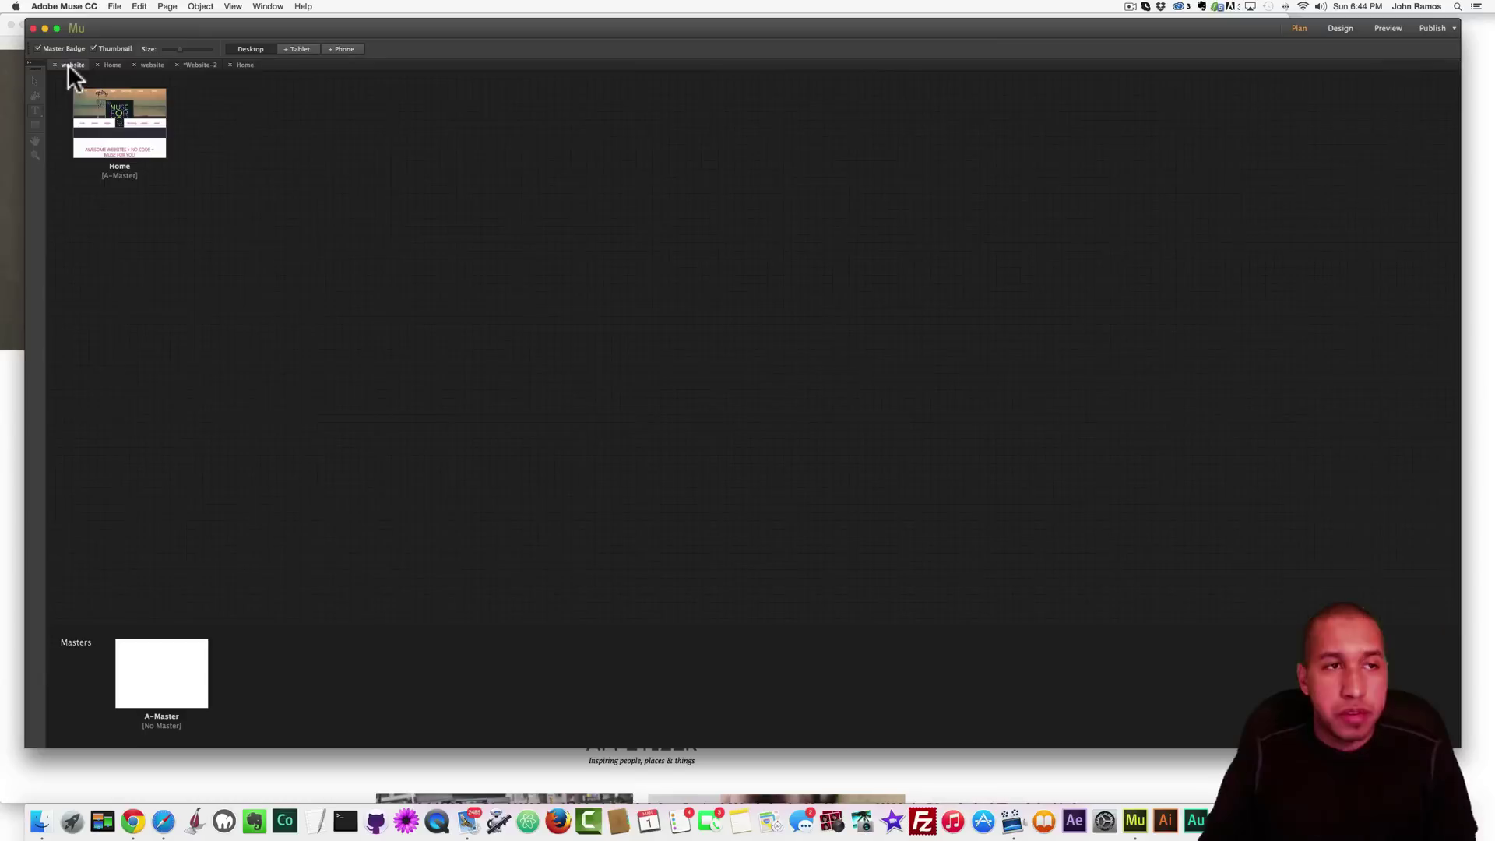
left_click(111, 64)
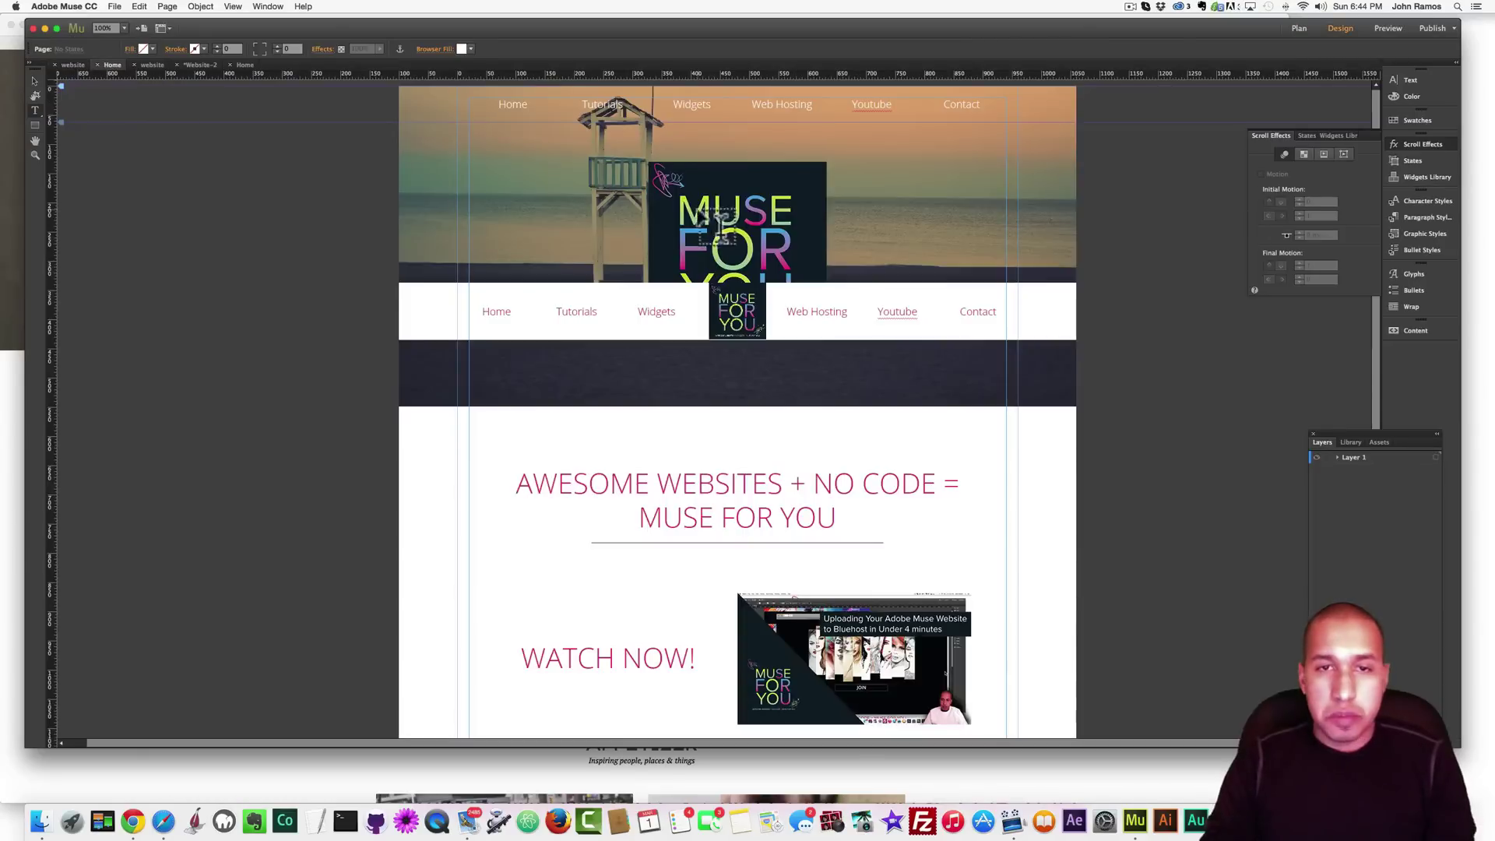
double_click(493, 310)
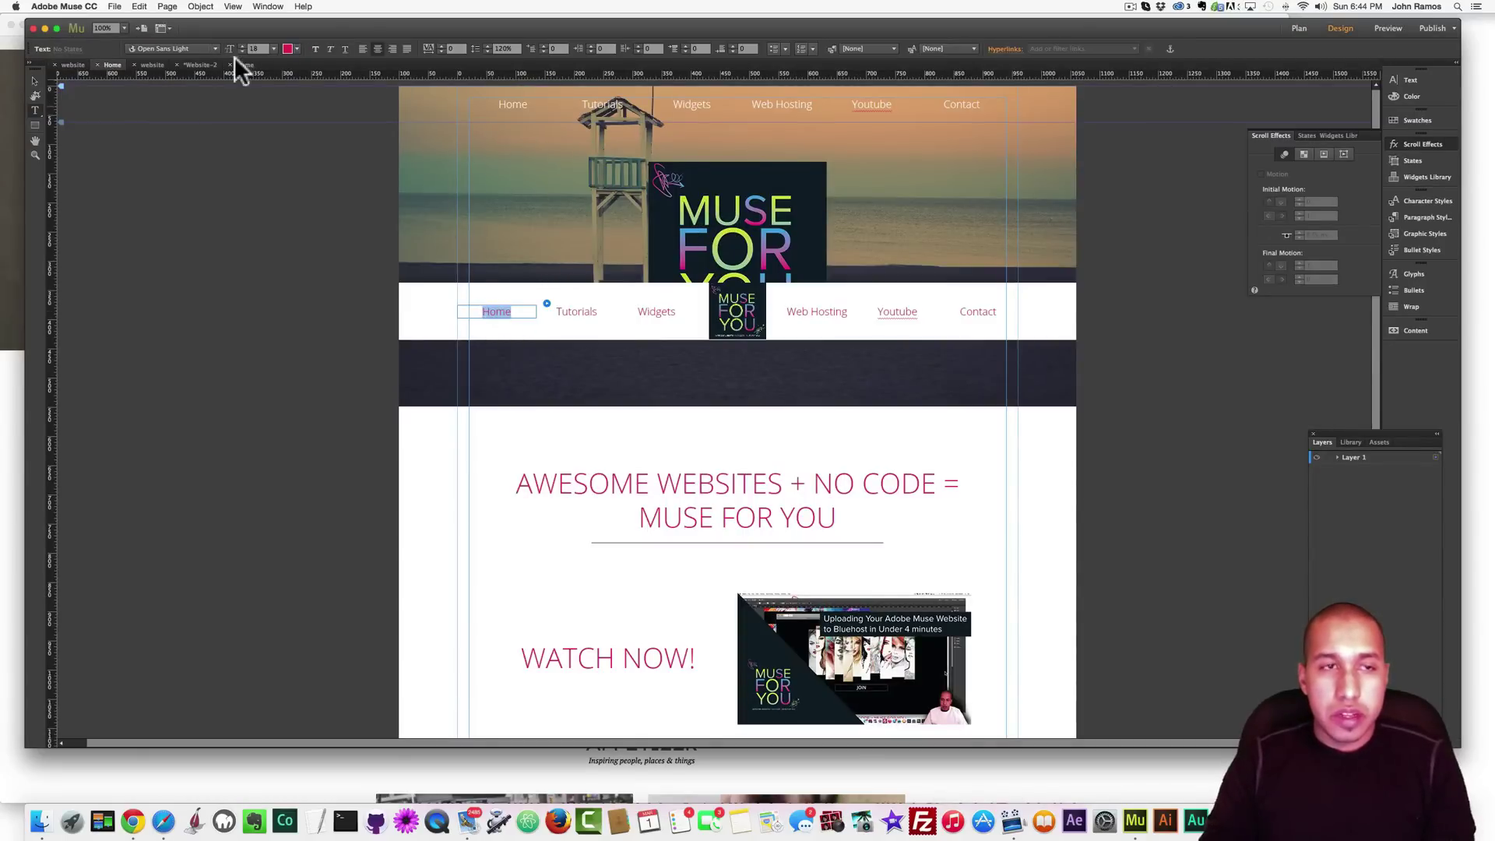
left_click(290, 49)
double_click(440, 100)
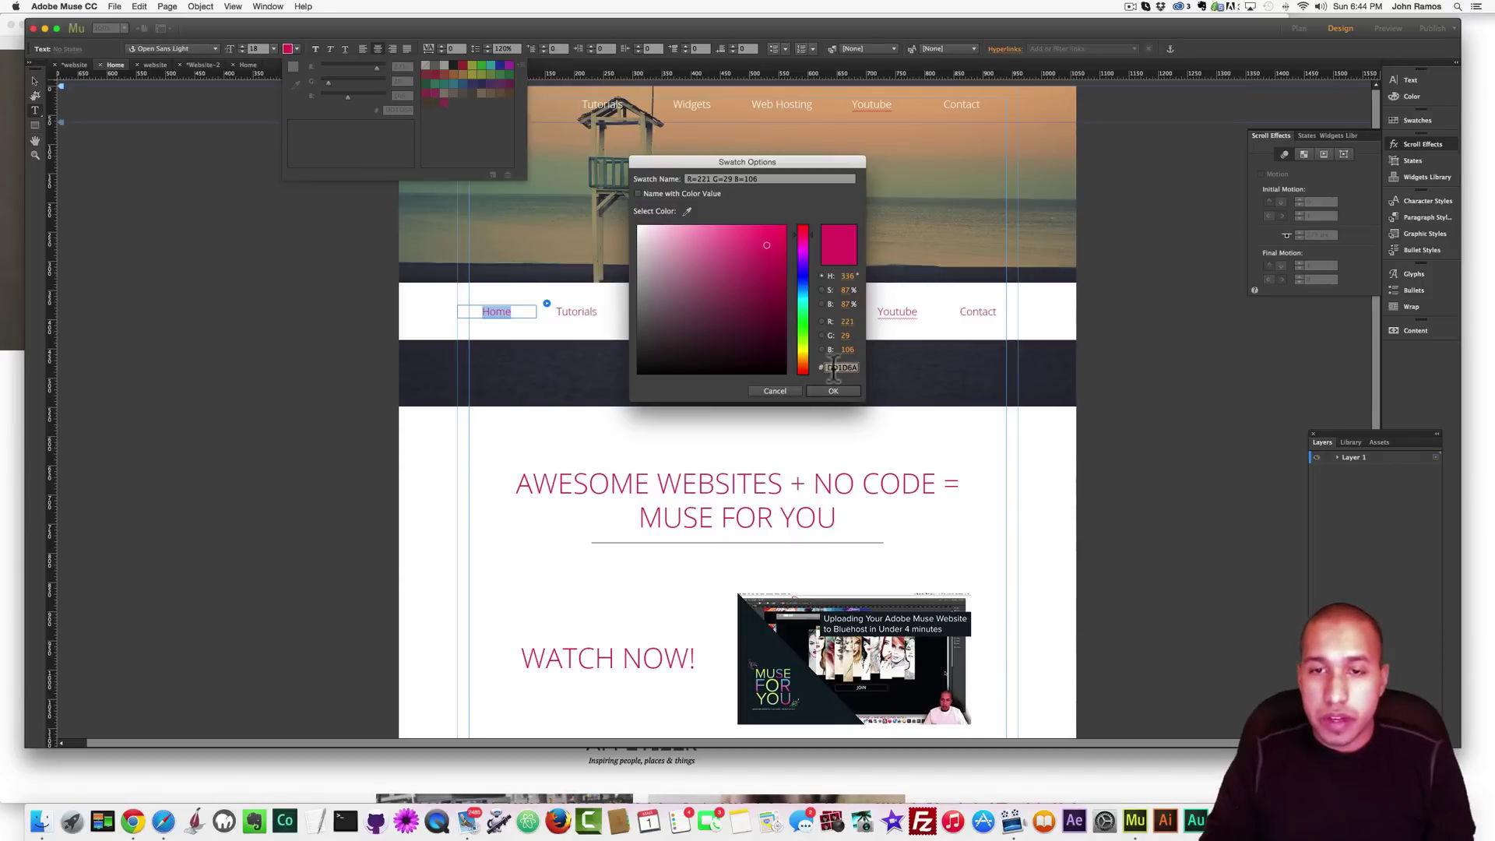
double_click(849, 366)
key("super+c")
left_click(774, 391)
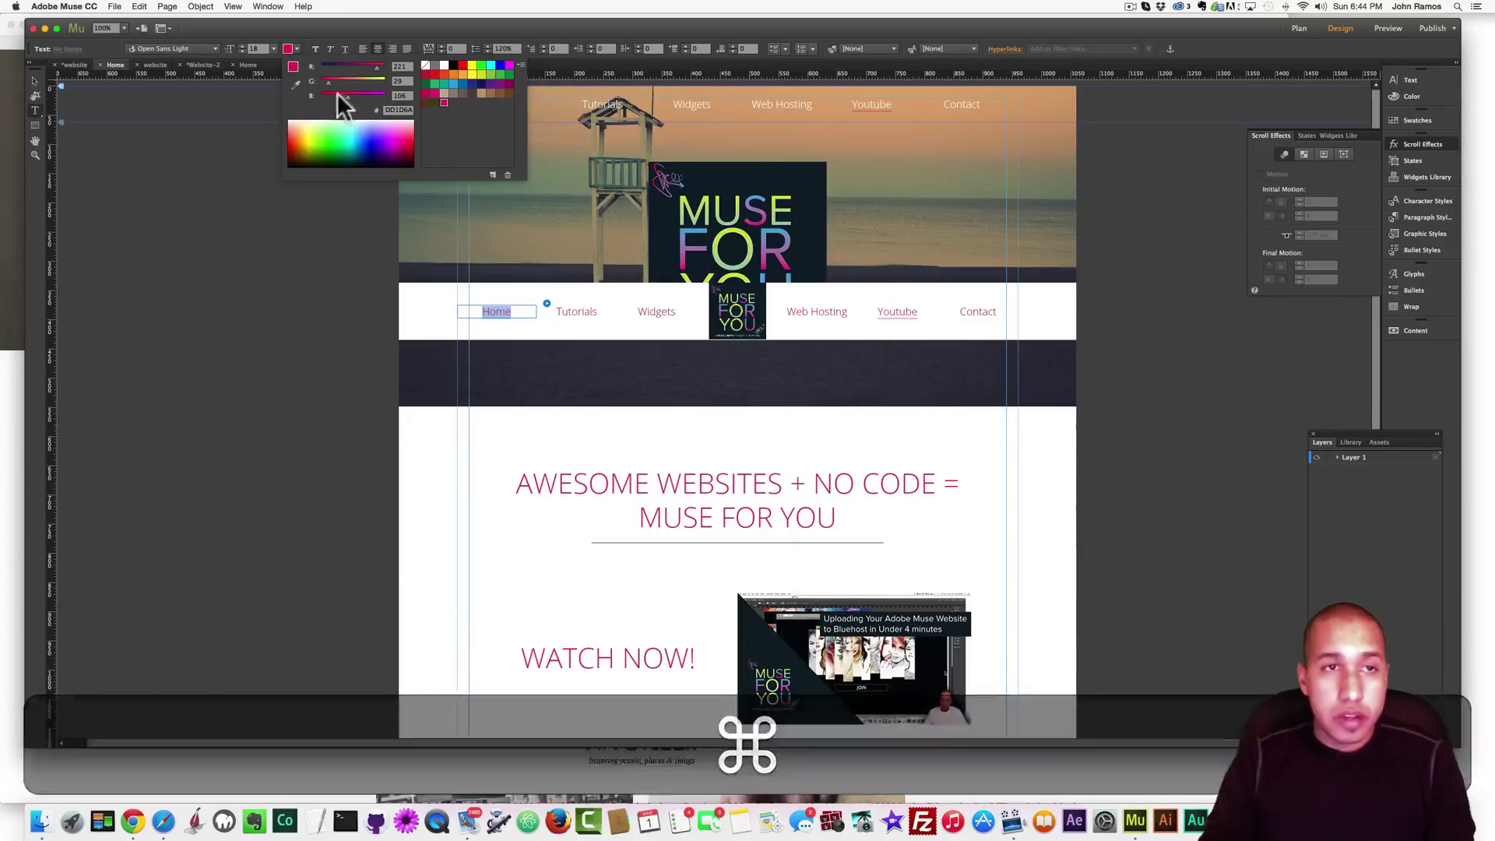
Colour the copied menu's labels on the white bar with a new swatch using the copied magenta hex code DD1D6A
left_click(246, 66)
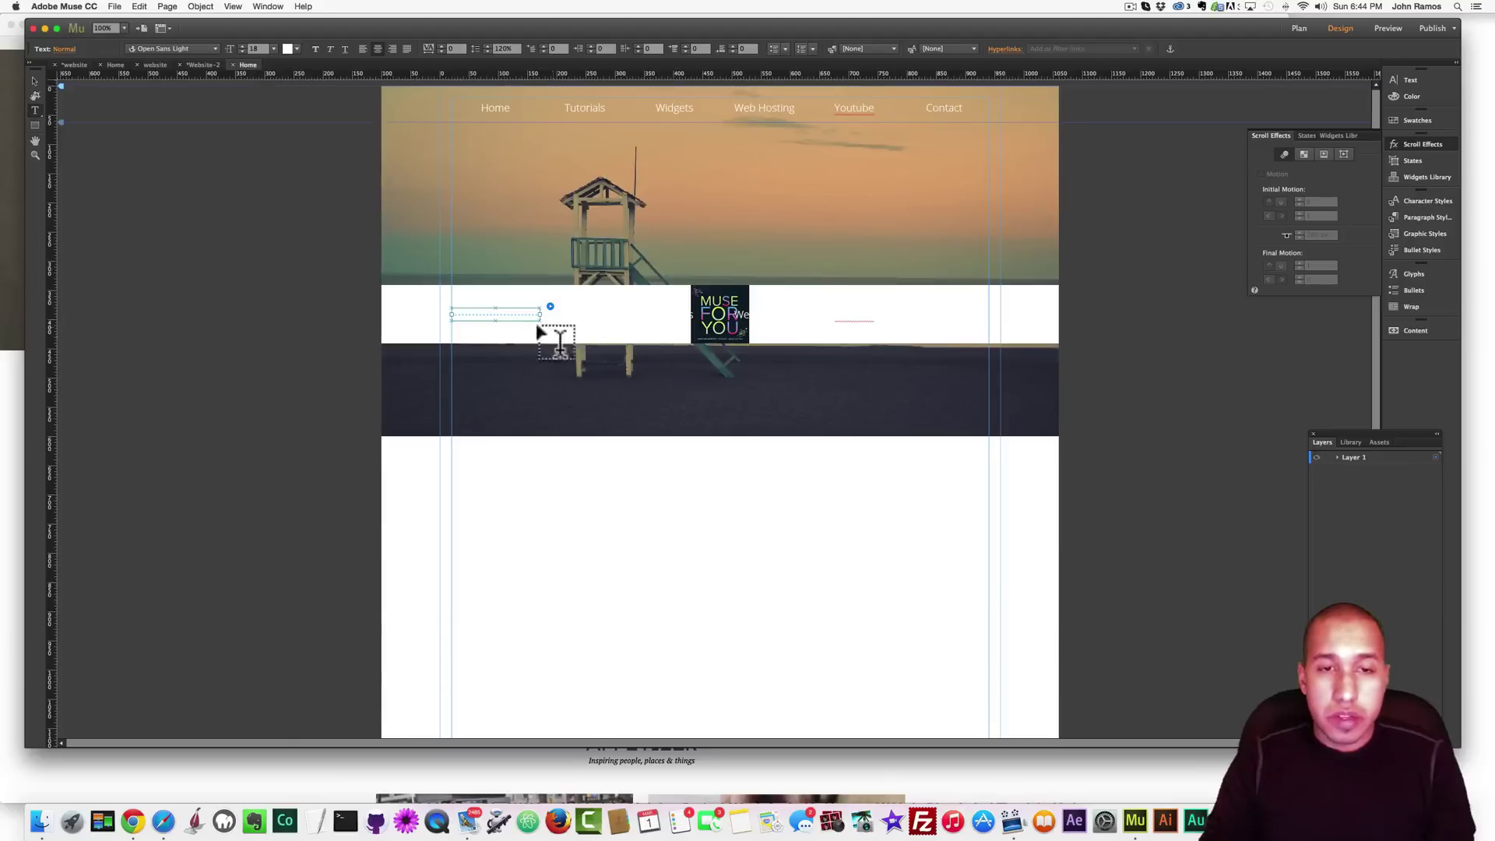
left_click(289, 48)
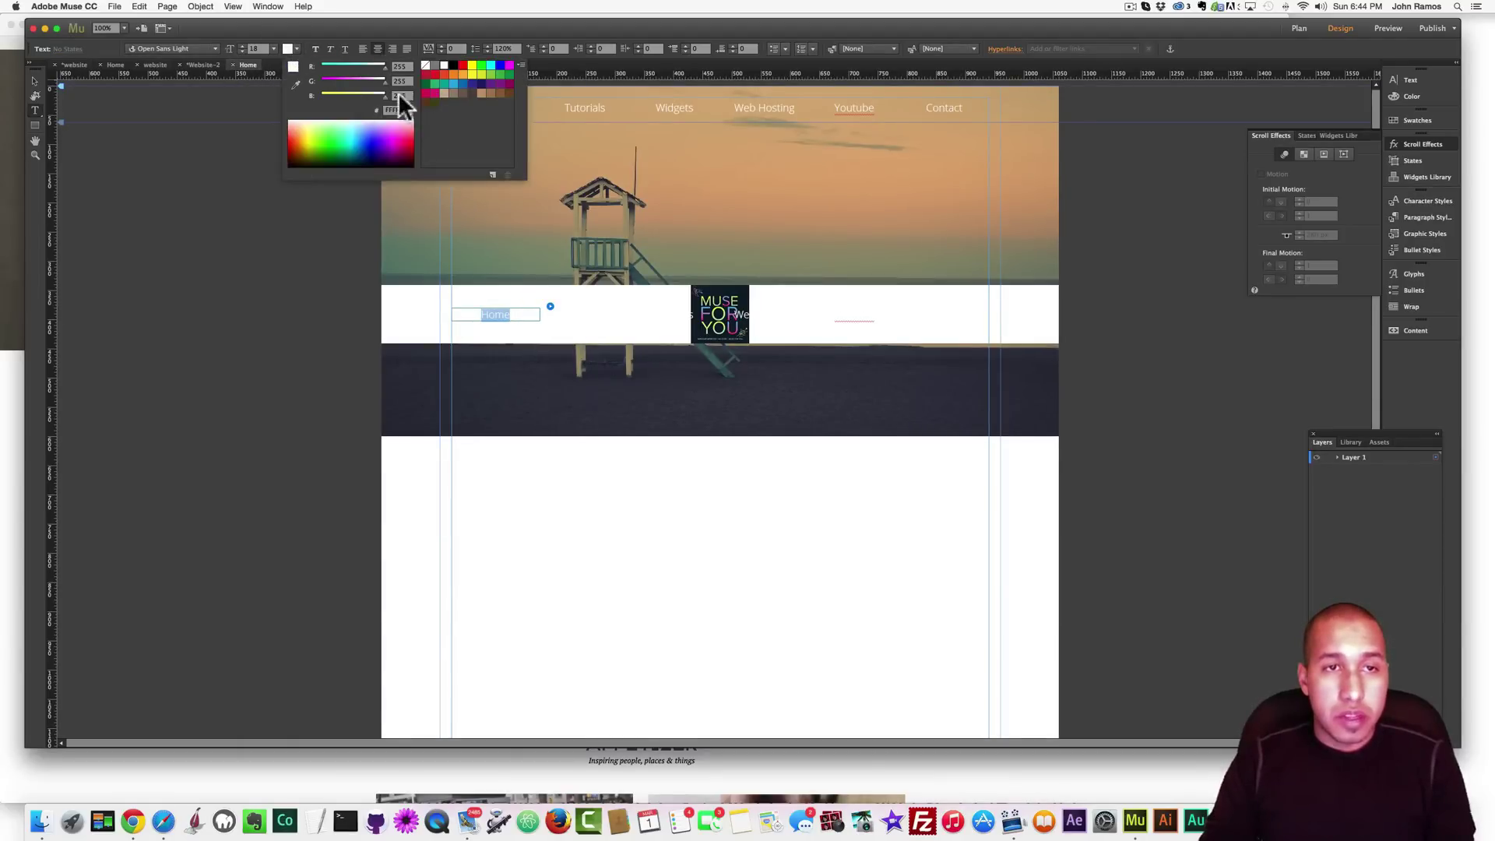
left_click(492, 173)
key("super+v")
left_click(833, 390)
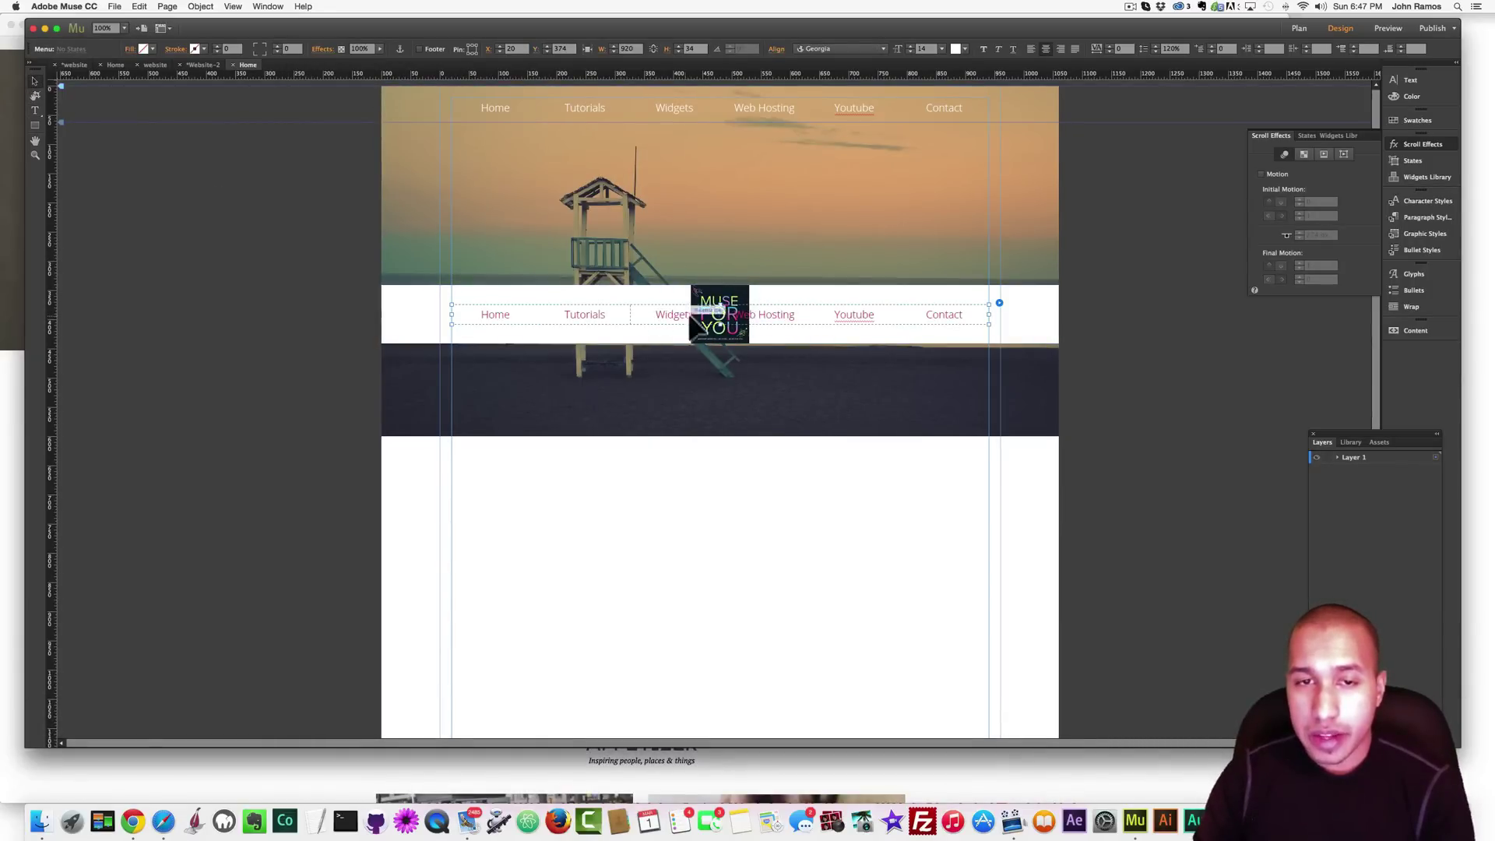
Add a menu item between Widgets and Web Hosting behind the logo, clear its label text, and deselect the menu
left_click(701, 322)
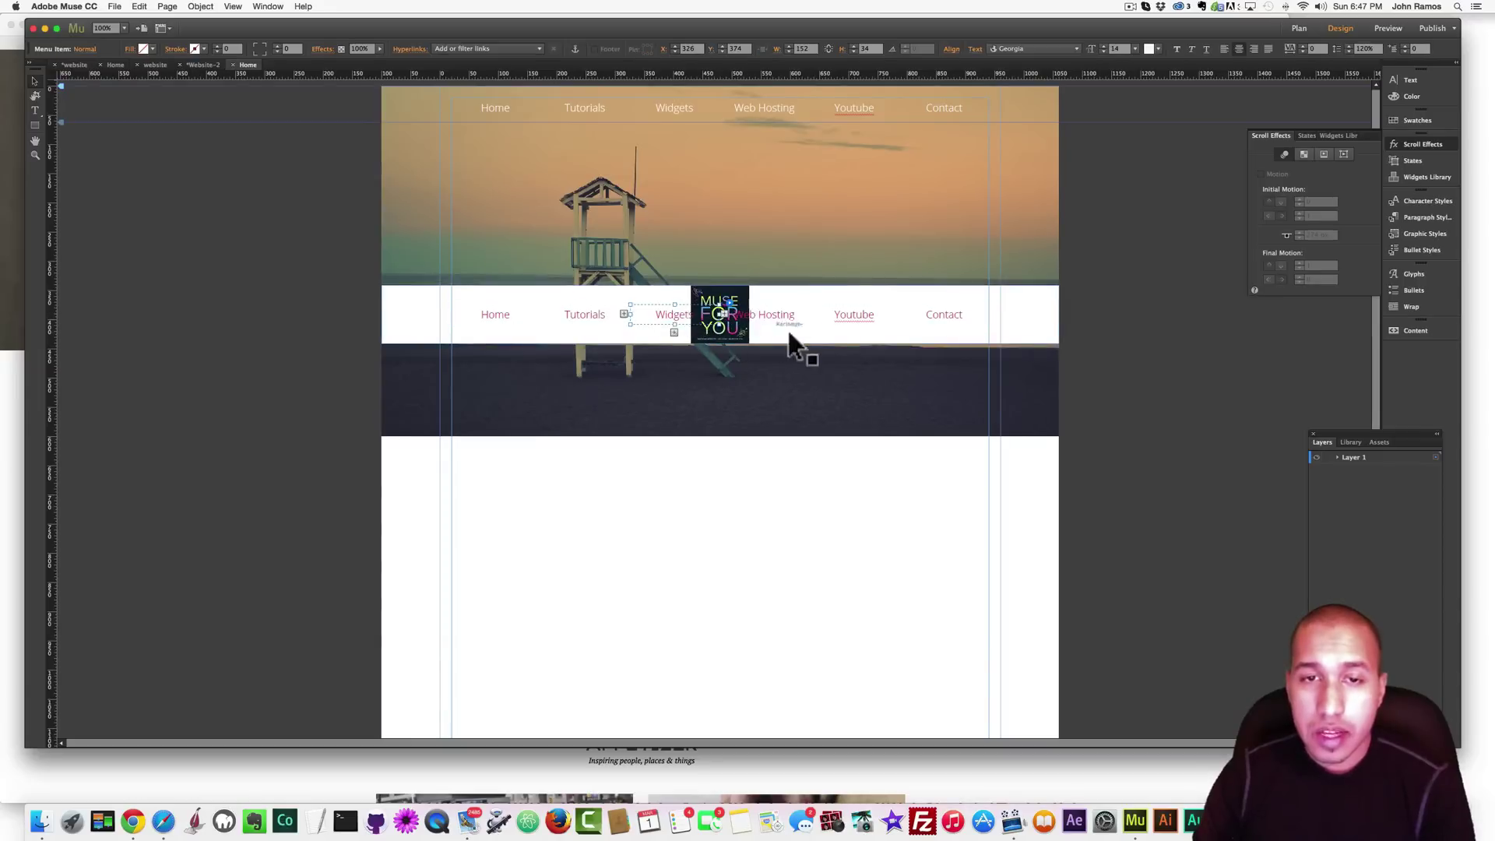
double_click(736, 318)
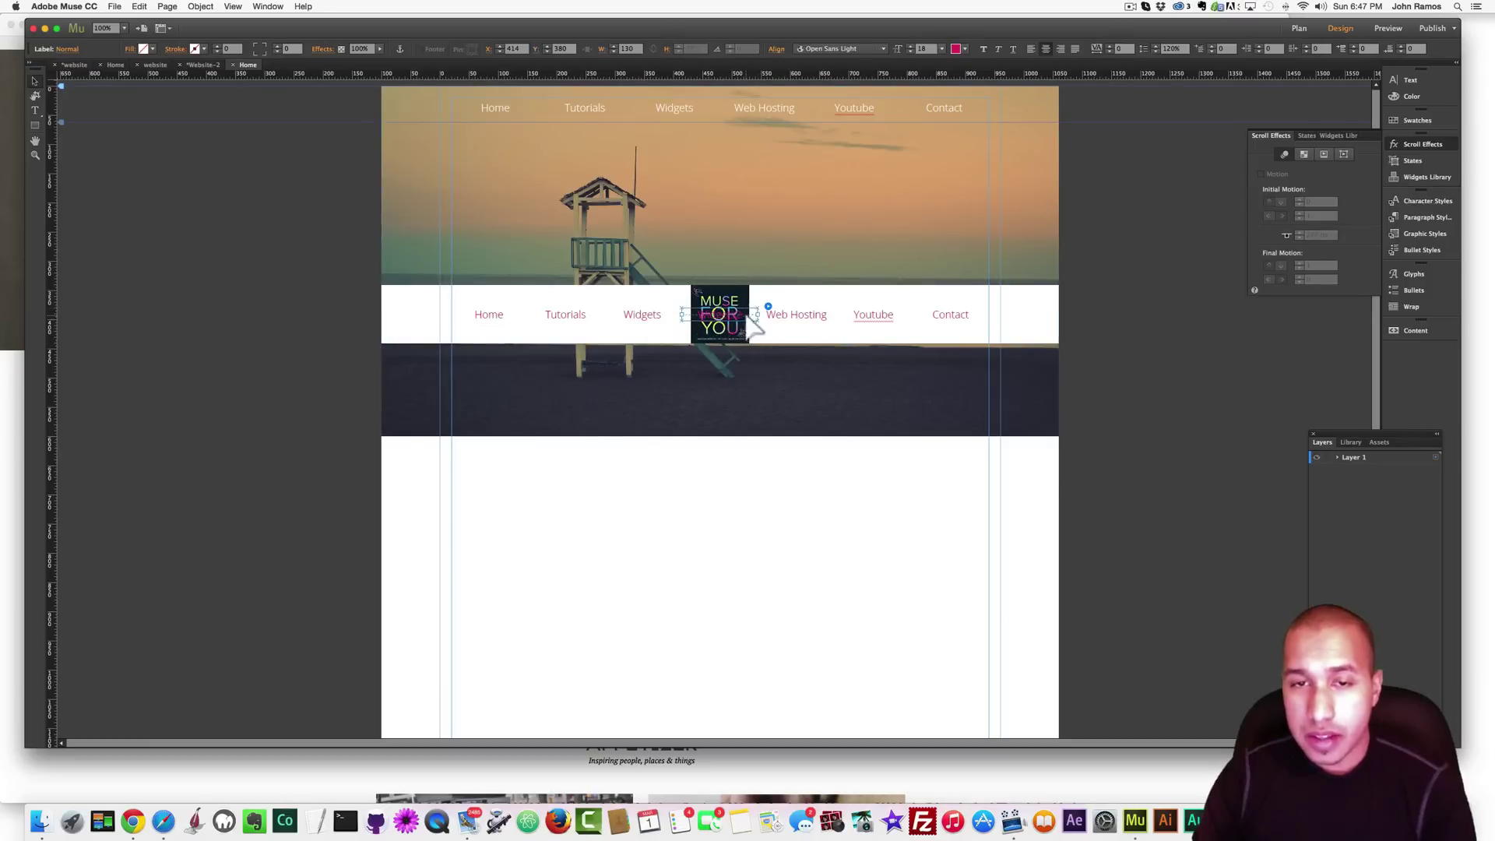
key("BackSpace")
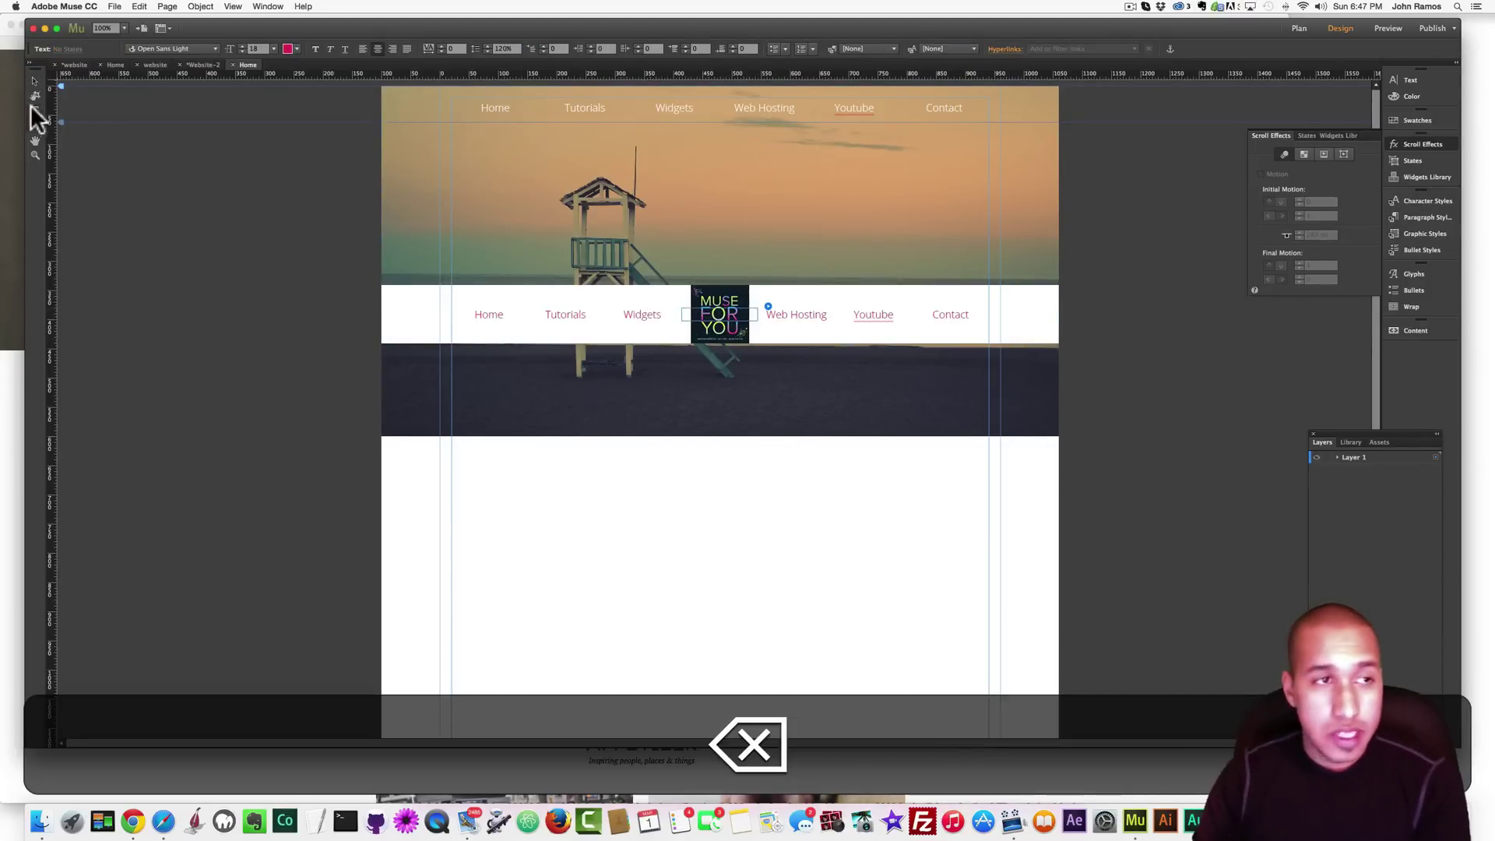
left_click(34, 81)
left_click(282, 241)
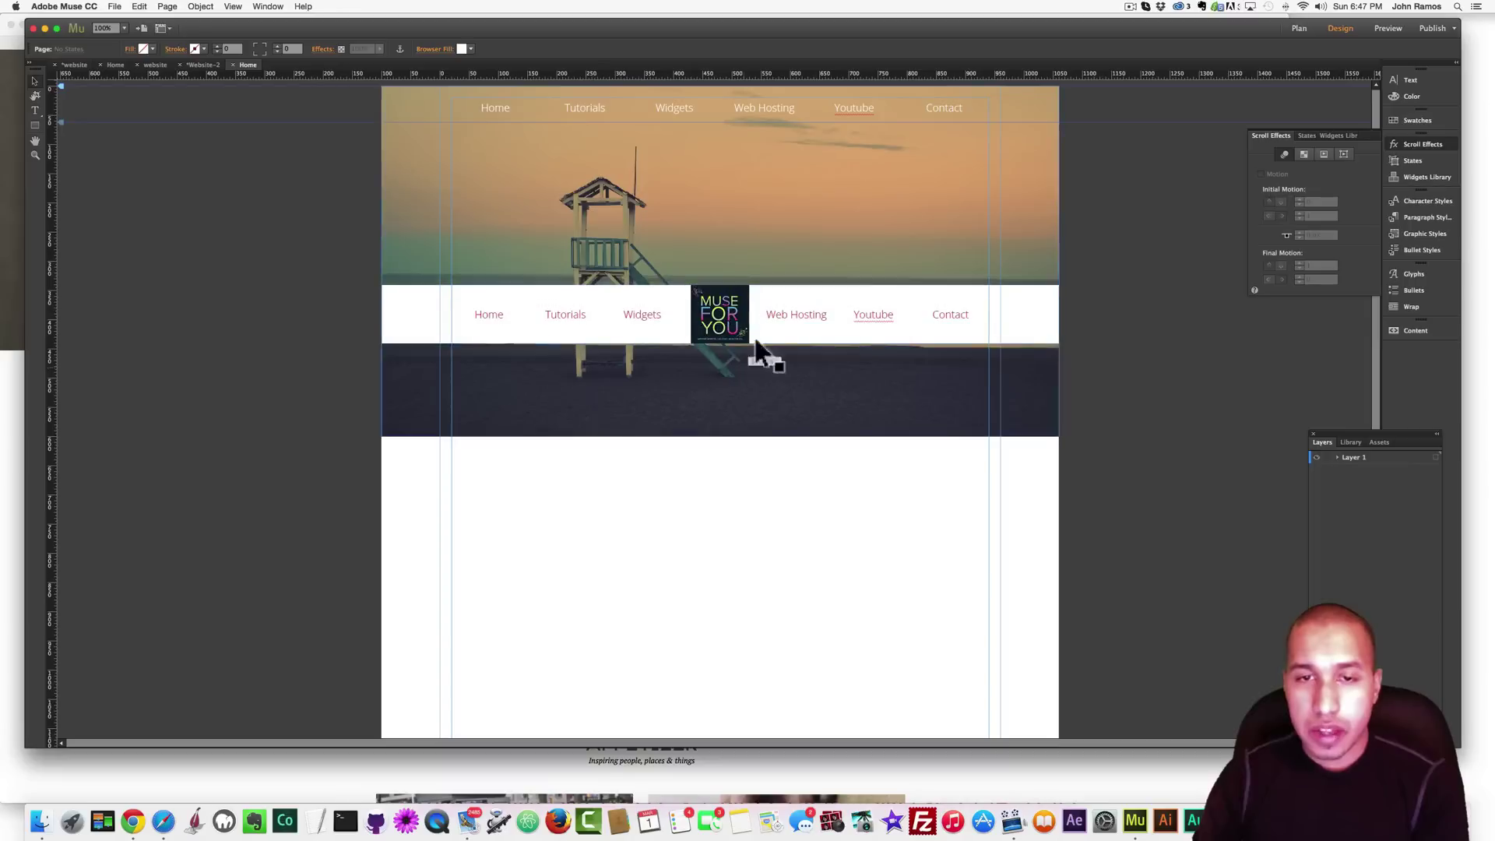
Enable scroll motion on the white bar's copied menu with an initial vertical speed of 1 and horizontal speed of 0
left_click(459, 310)
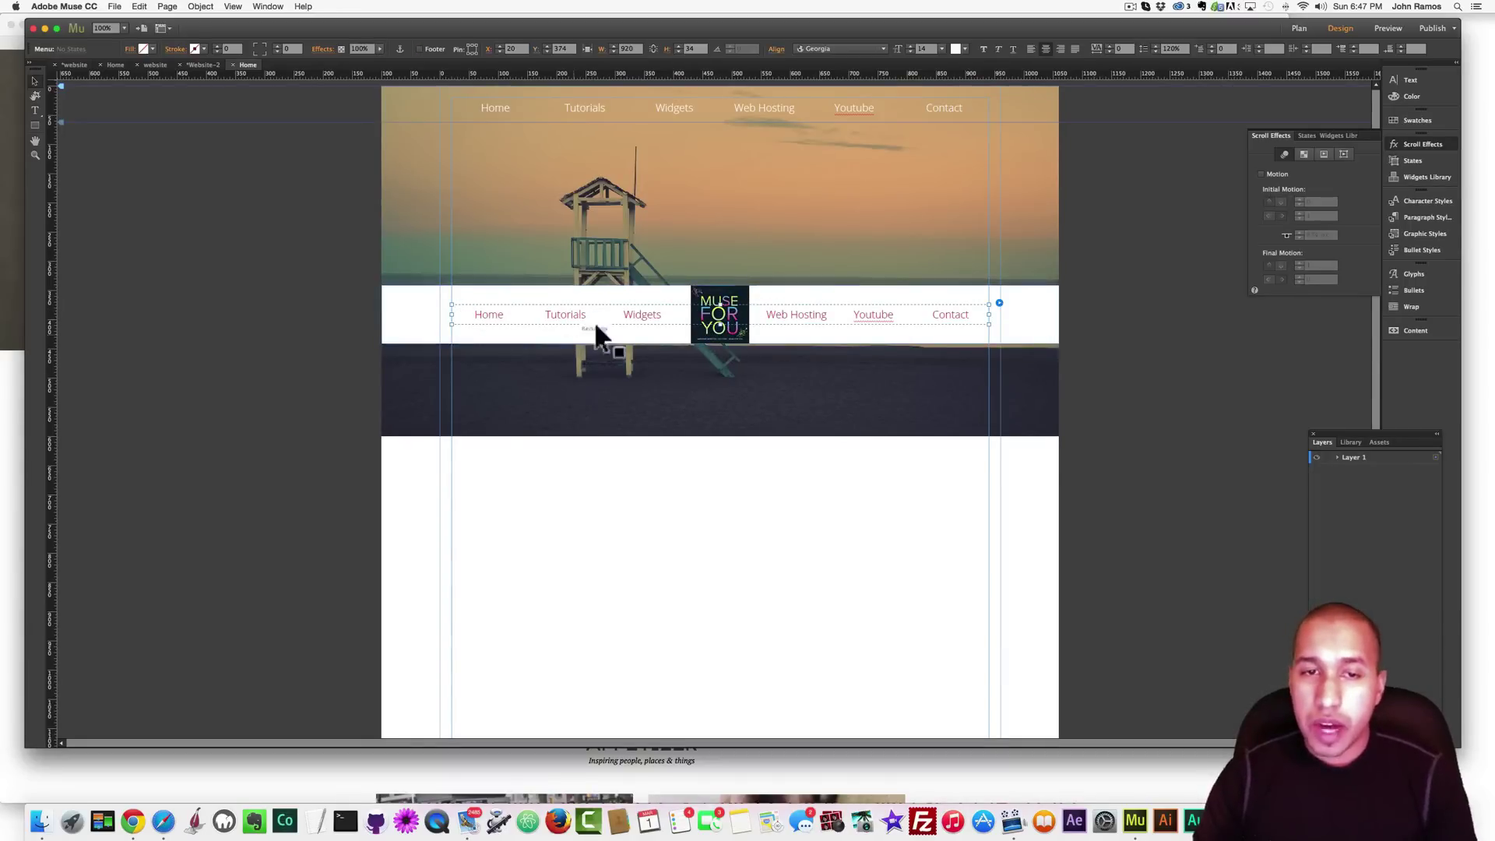
left_click(503, 319)
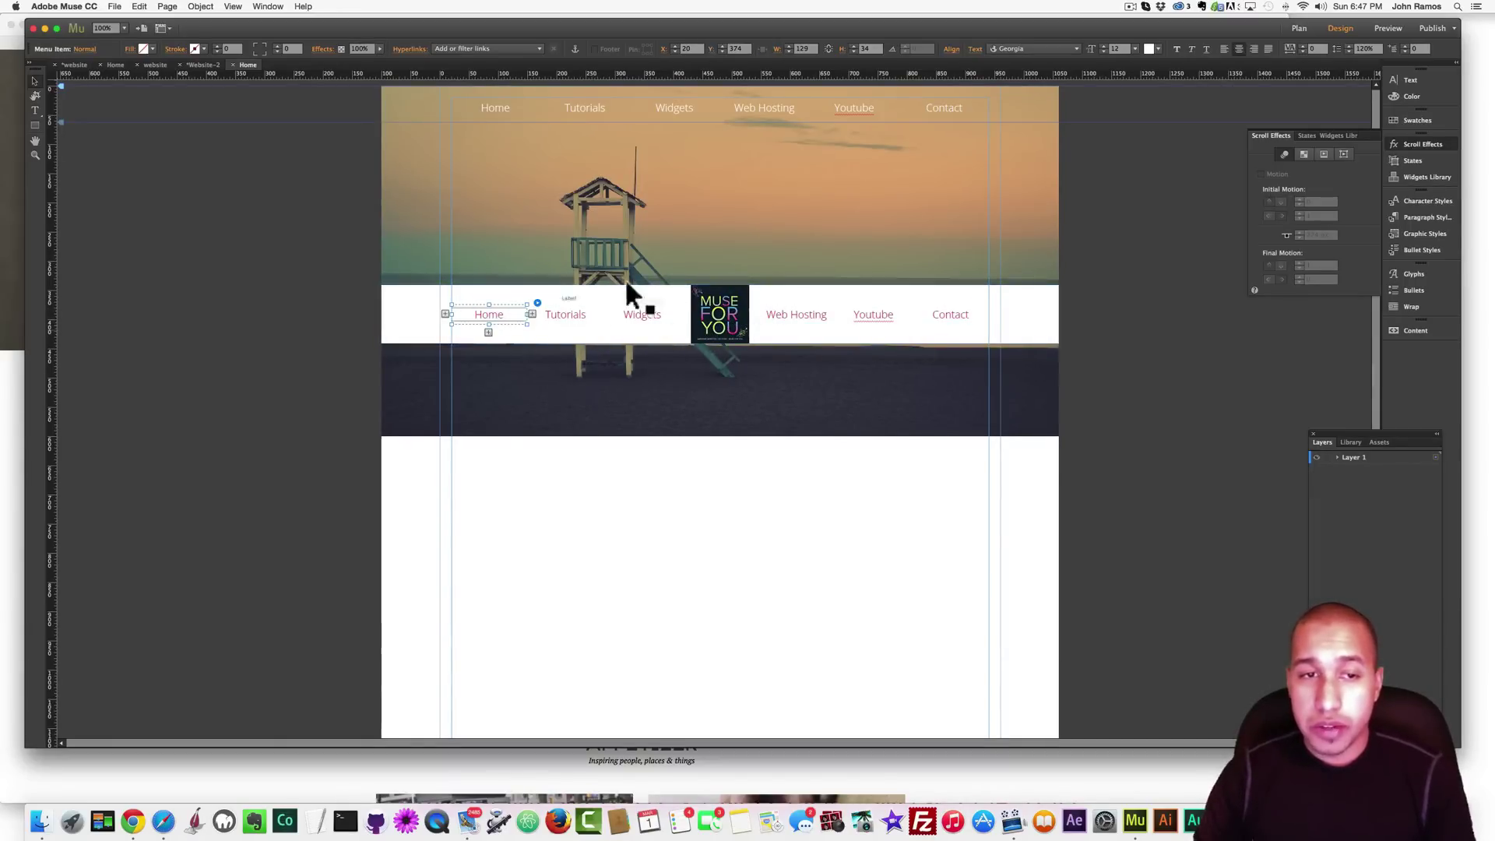
left_click(790, 326)
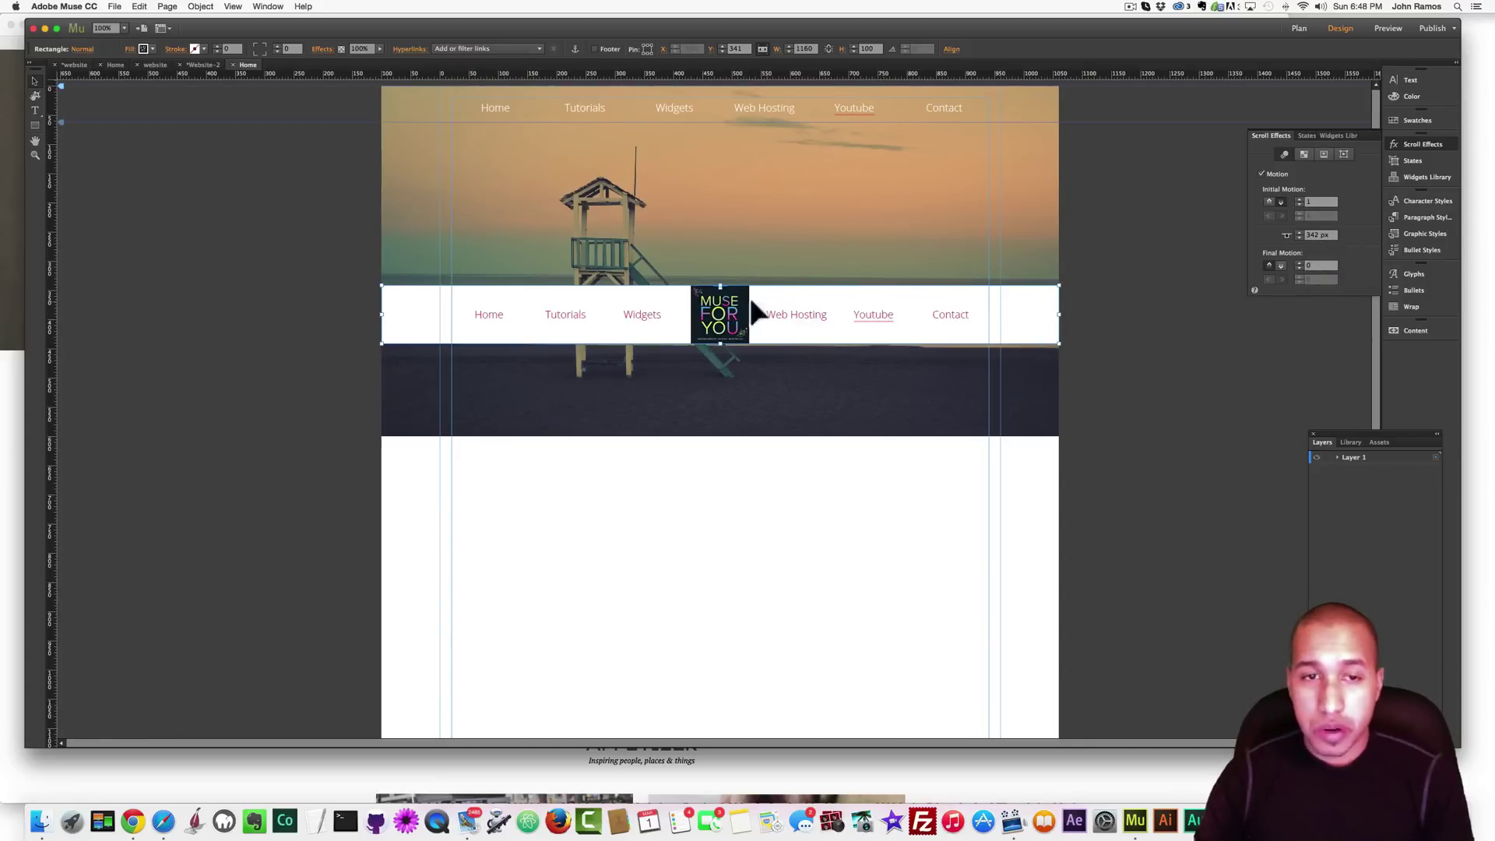
left_click(559, 308)
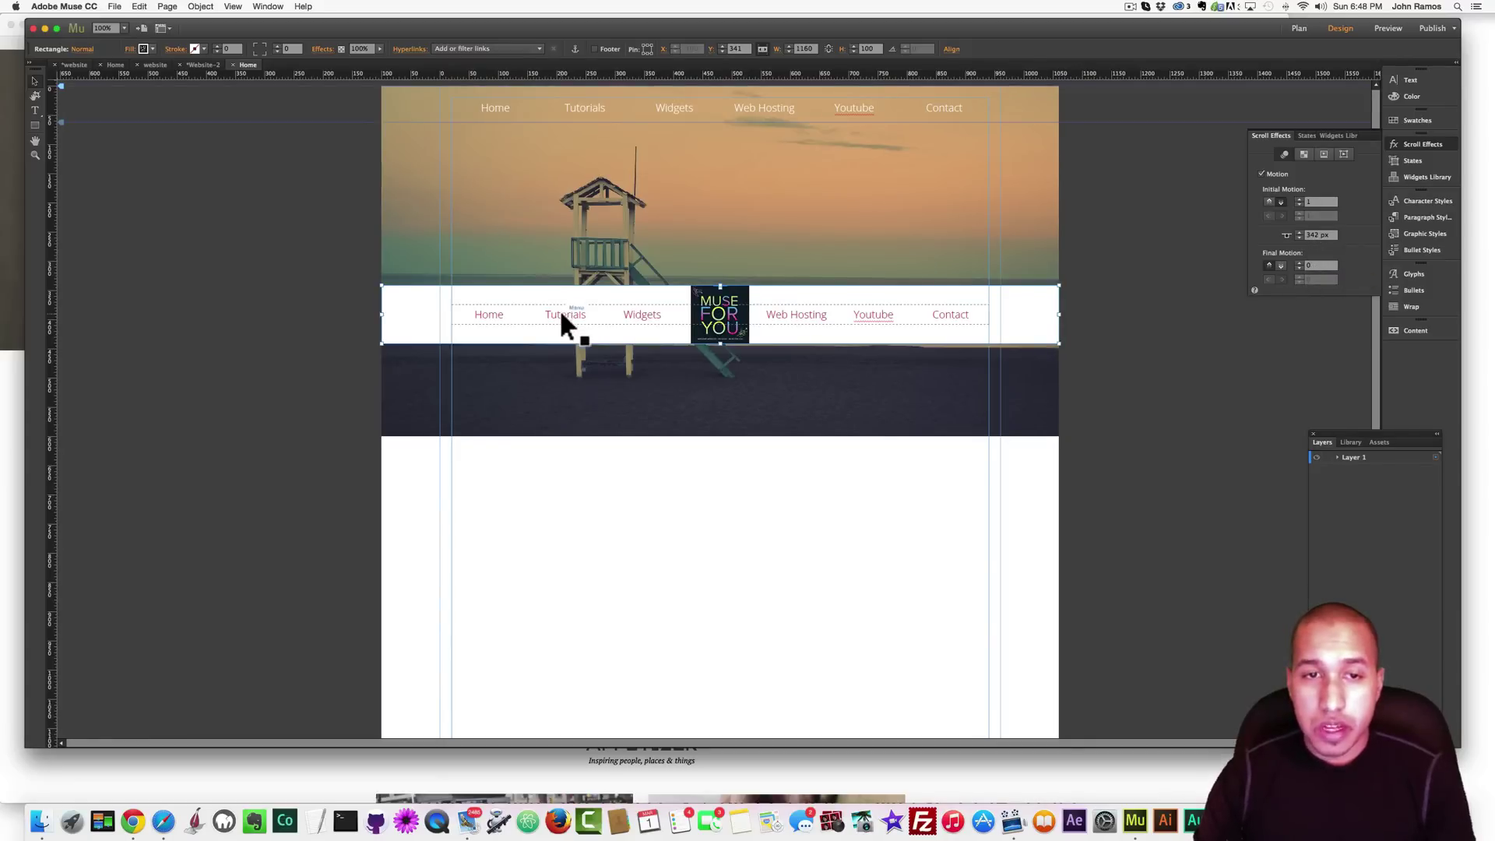
left_click(1261, 174)
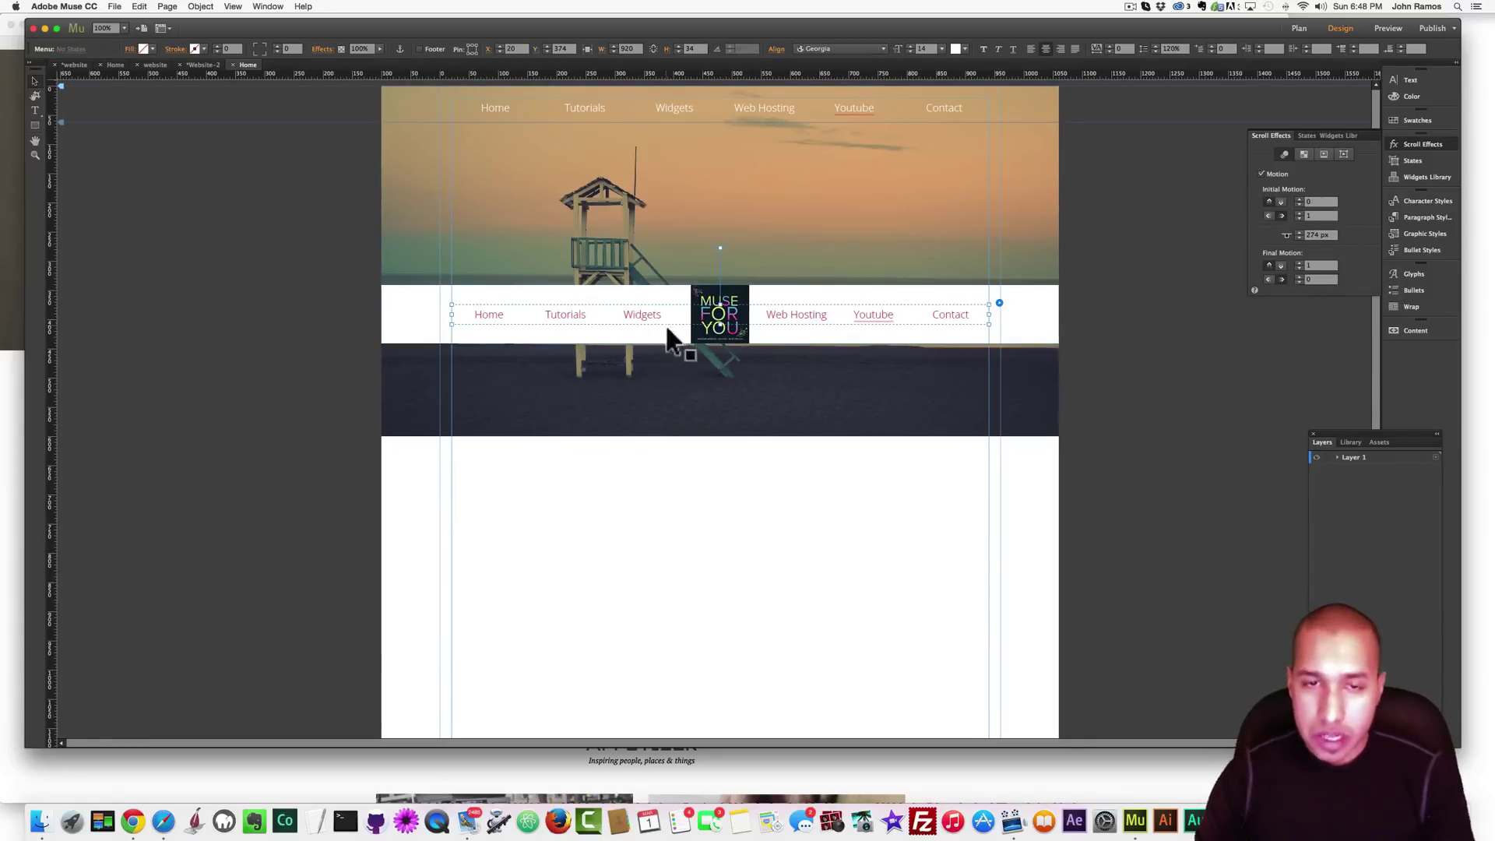
type("1")
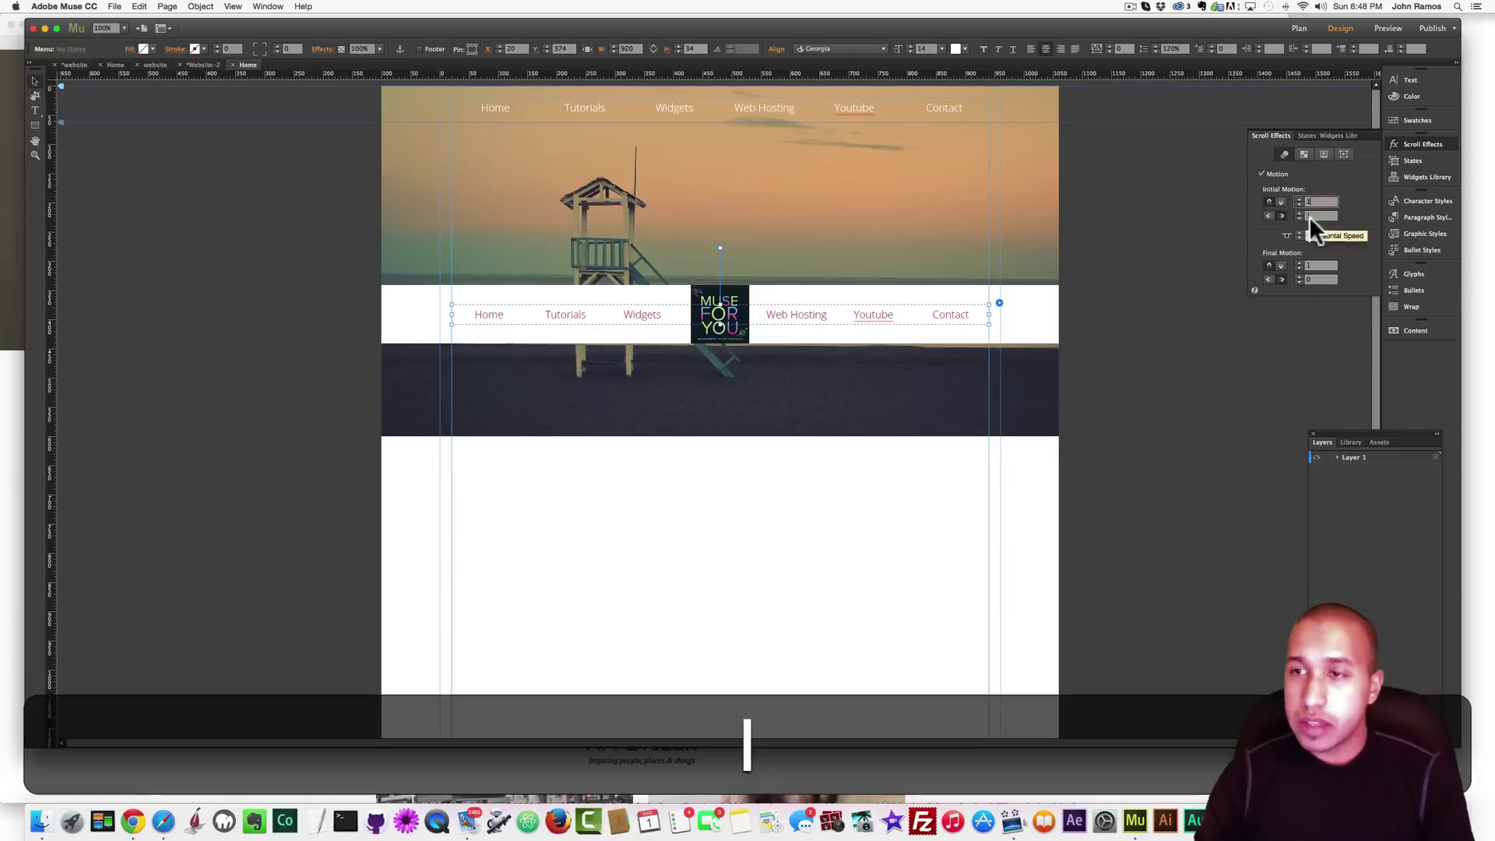
left_click(1313, 217)
type("0")
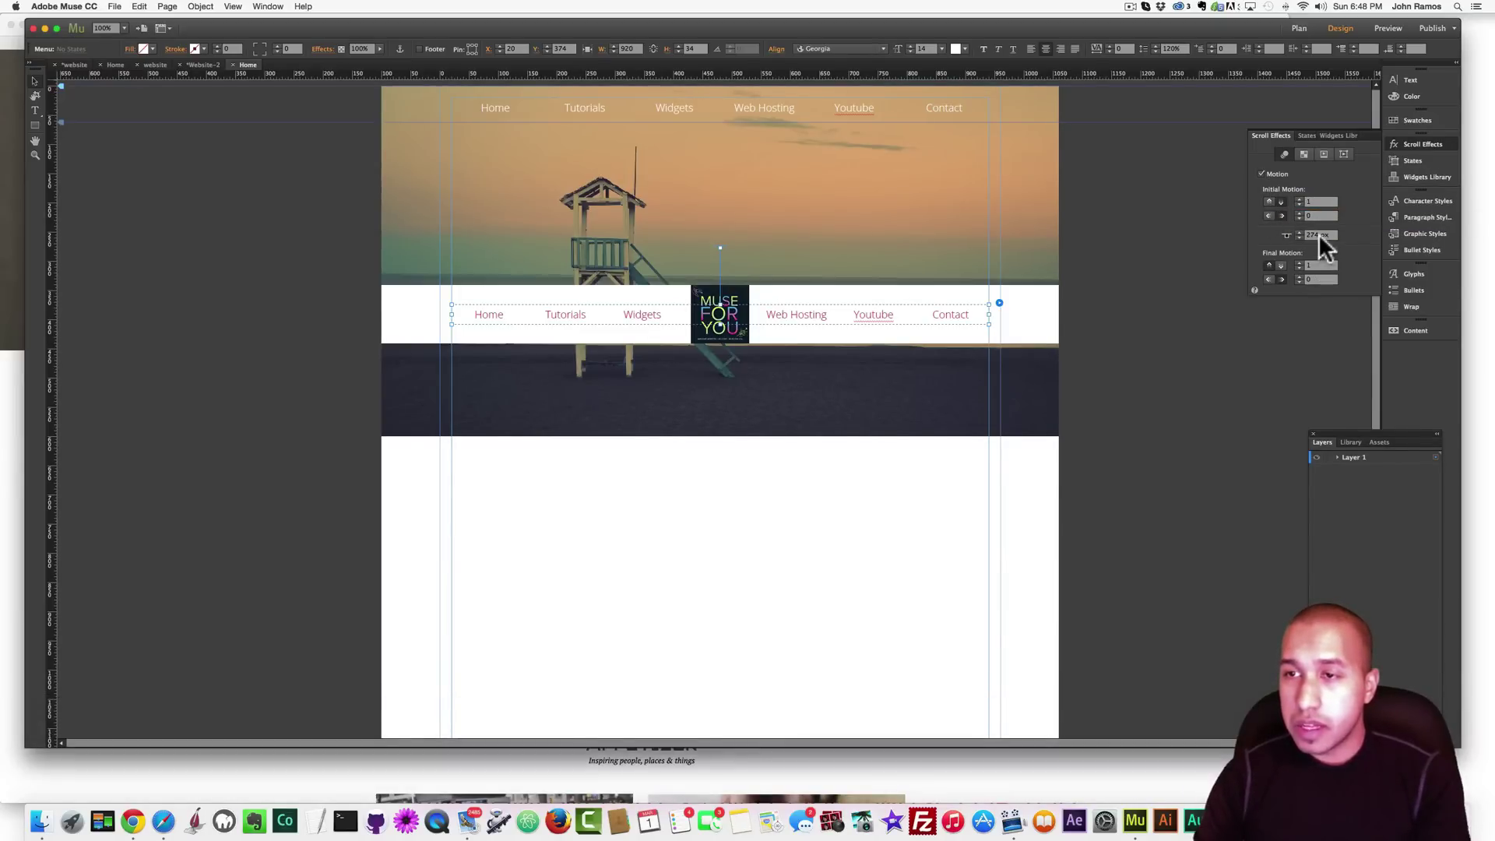
Set the copied menu's key position to 352 px and its final vertical speed to 0
type("352")
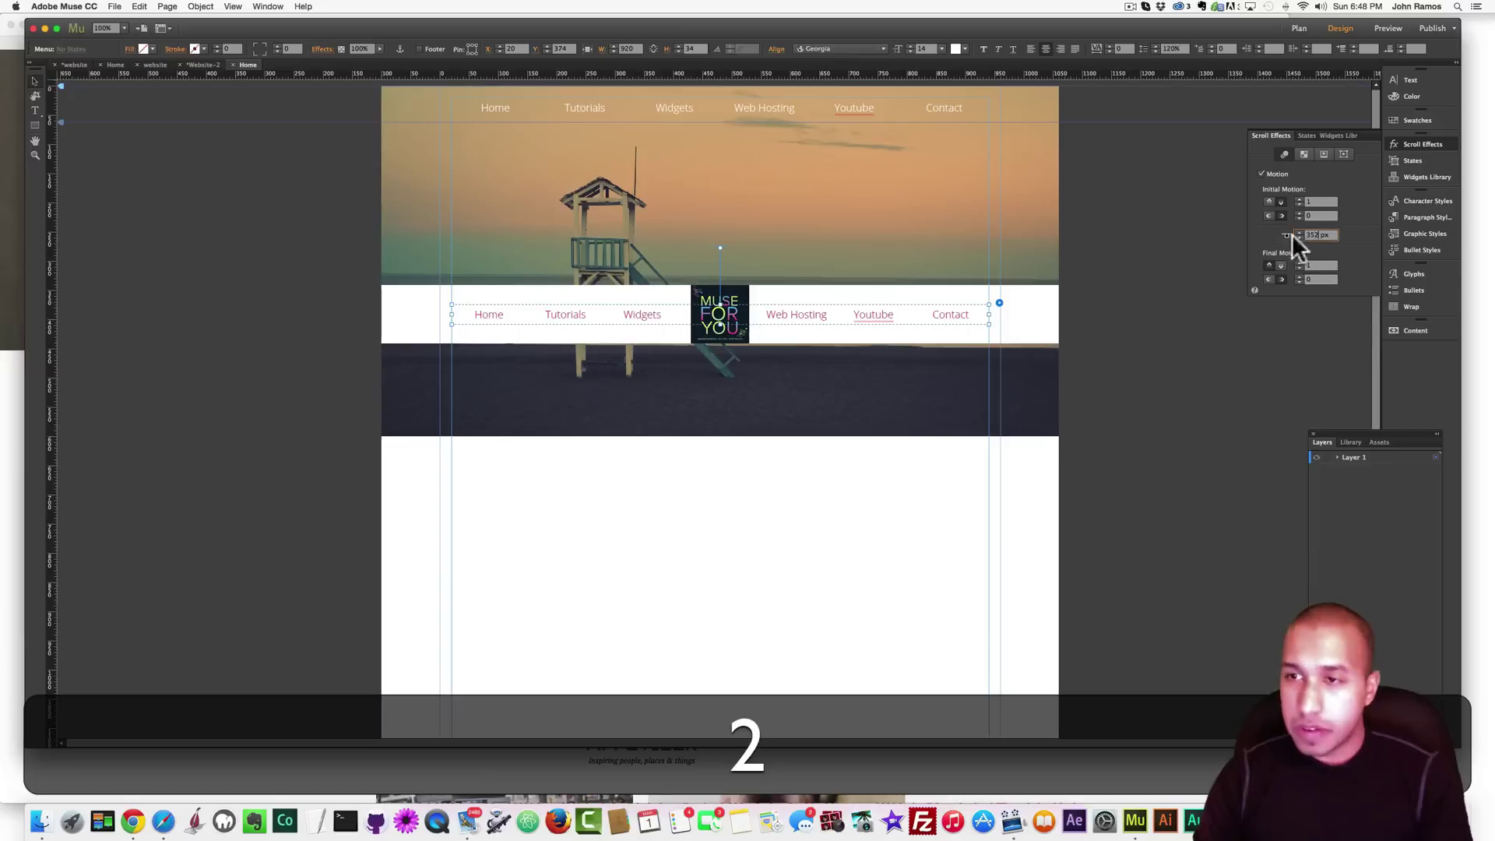
left_click(1321, 264)
type("0")
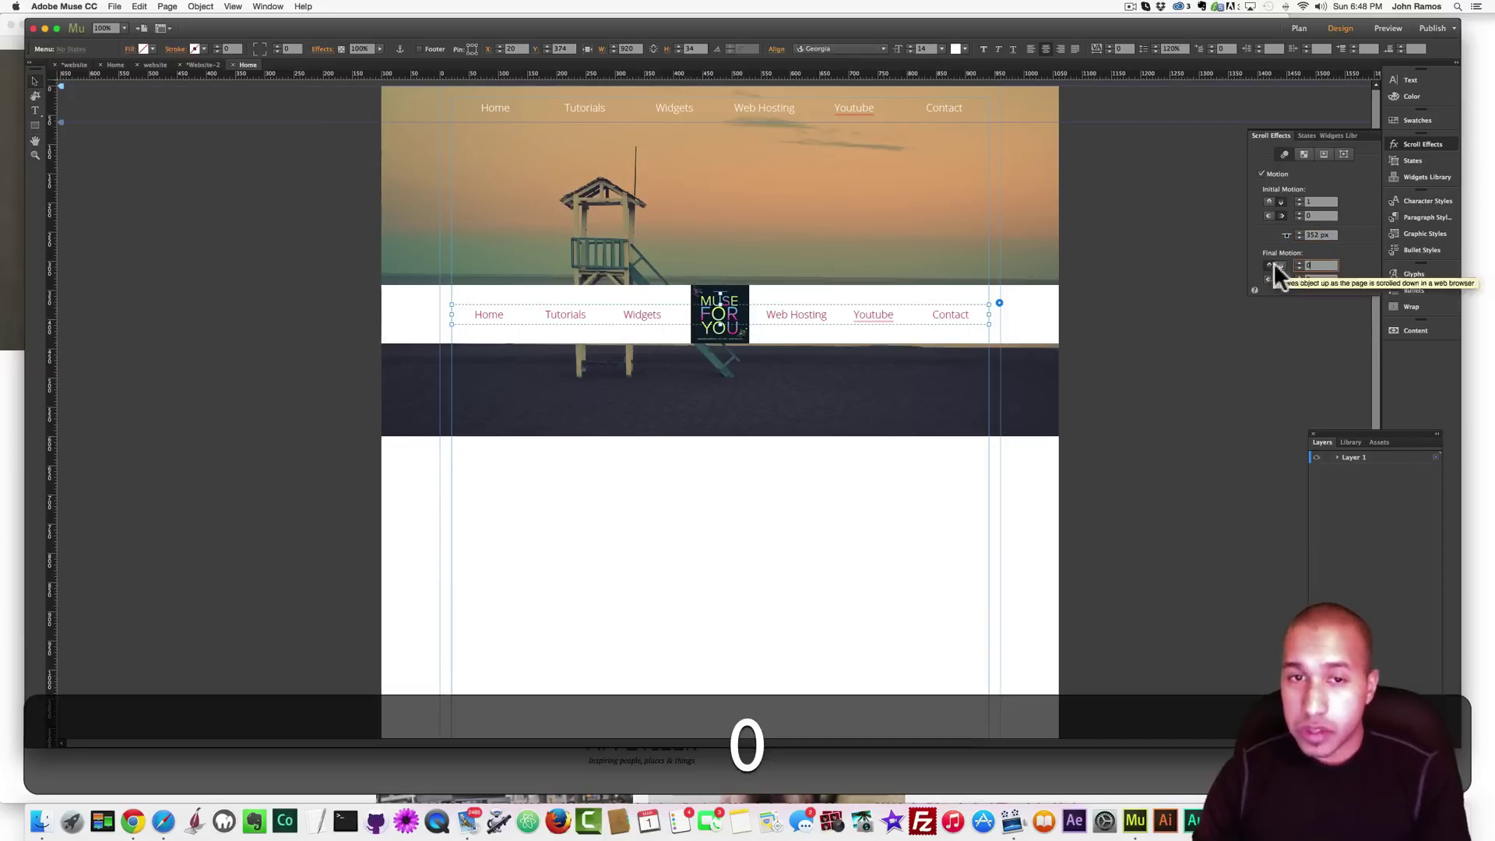
left_click(1163, 313)
Set the copied menu's key position to 342 px and check it against the white bar's scroll motion settings
left_click(838, 299)
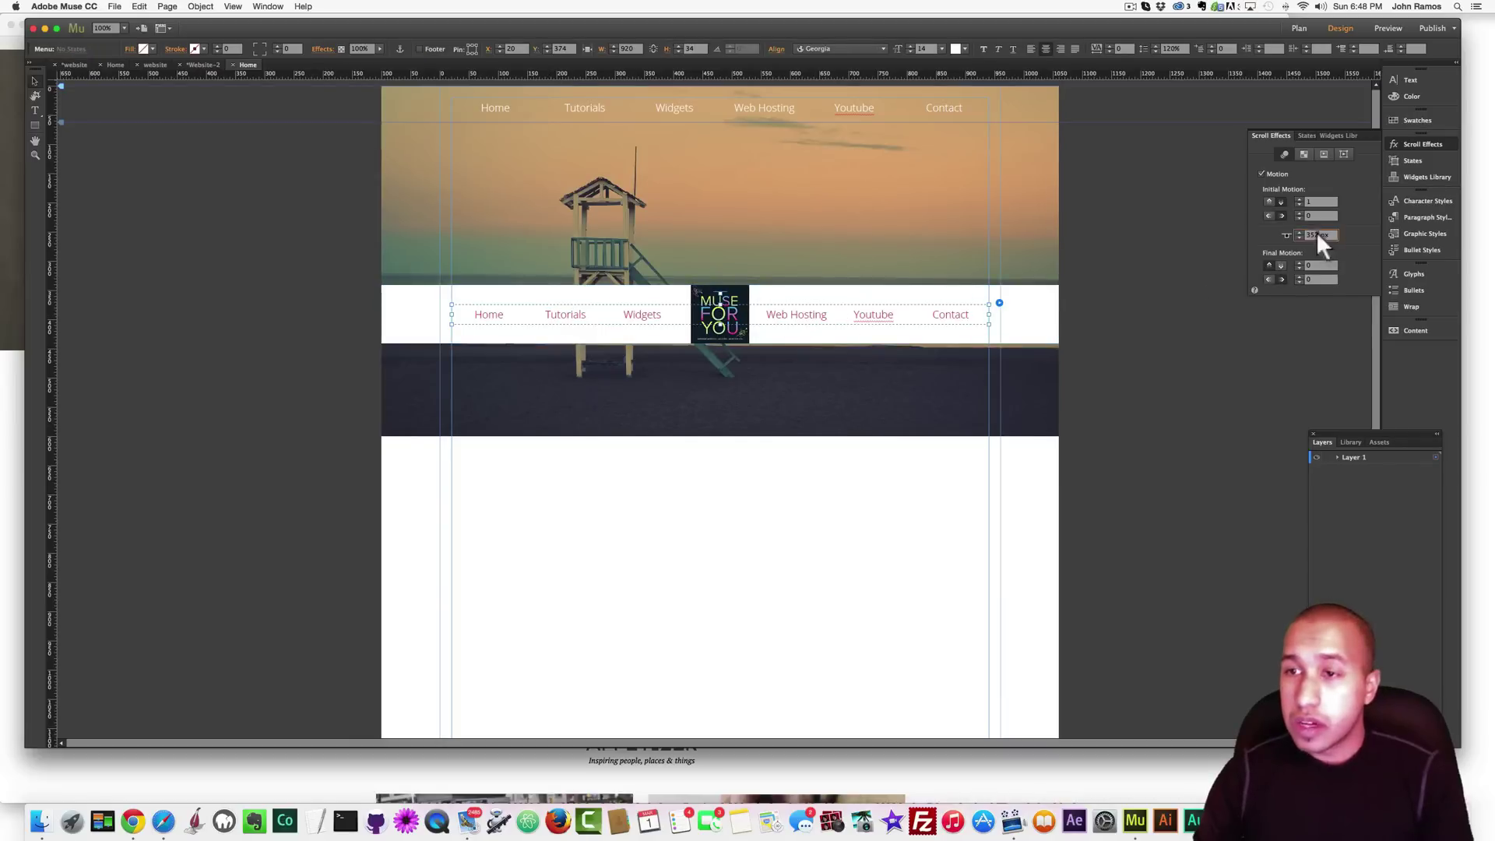
type("32")
left_click(1188, 282)
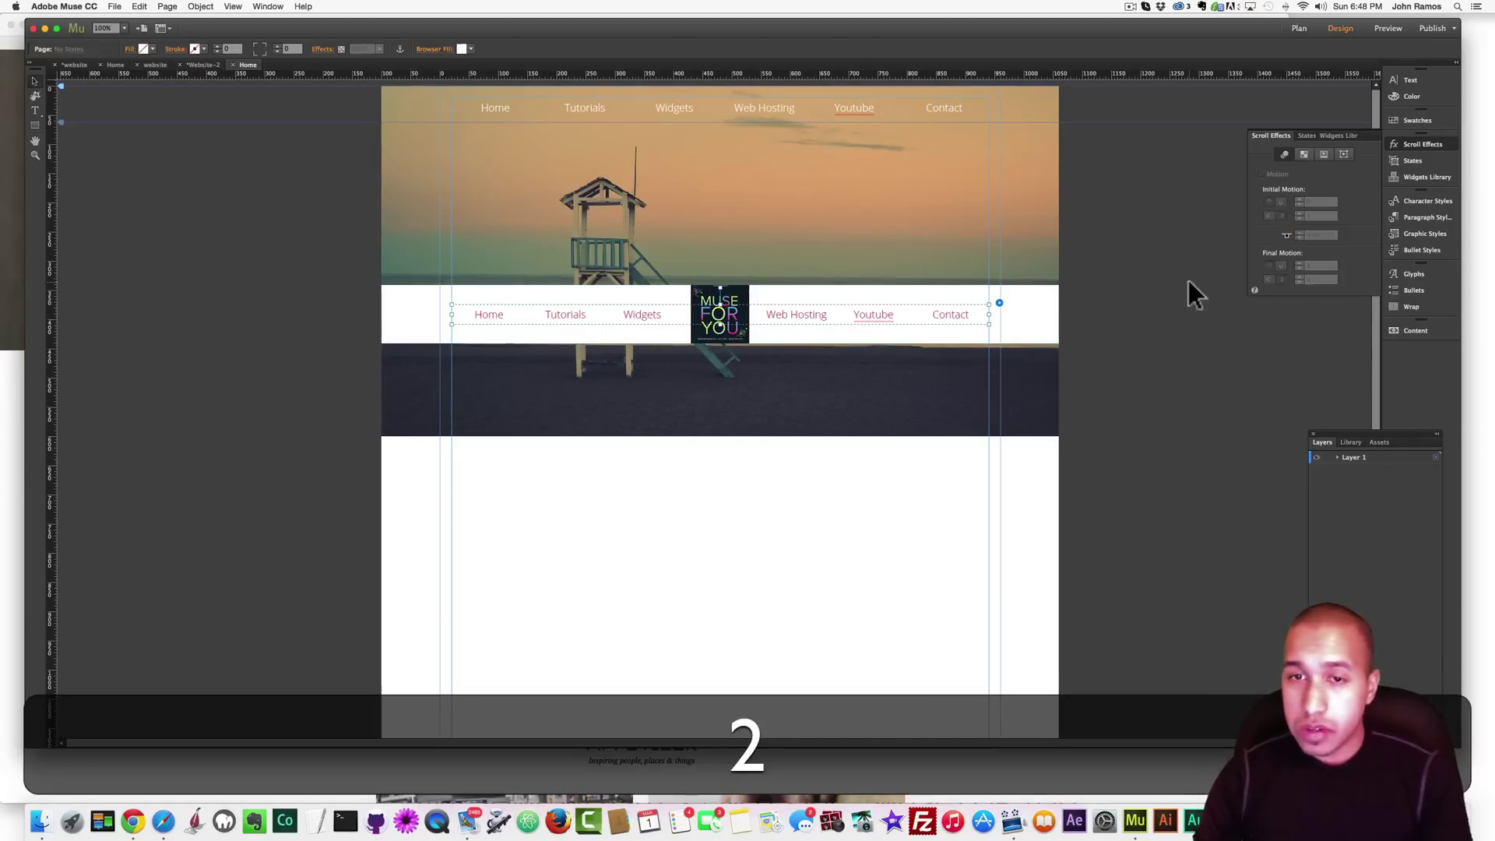
left_click(786, 315)
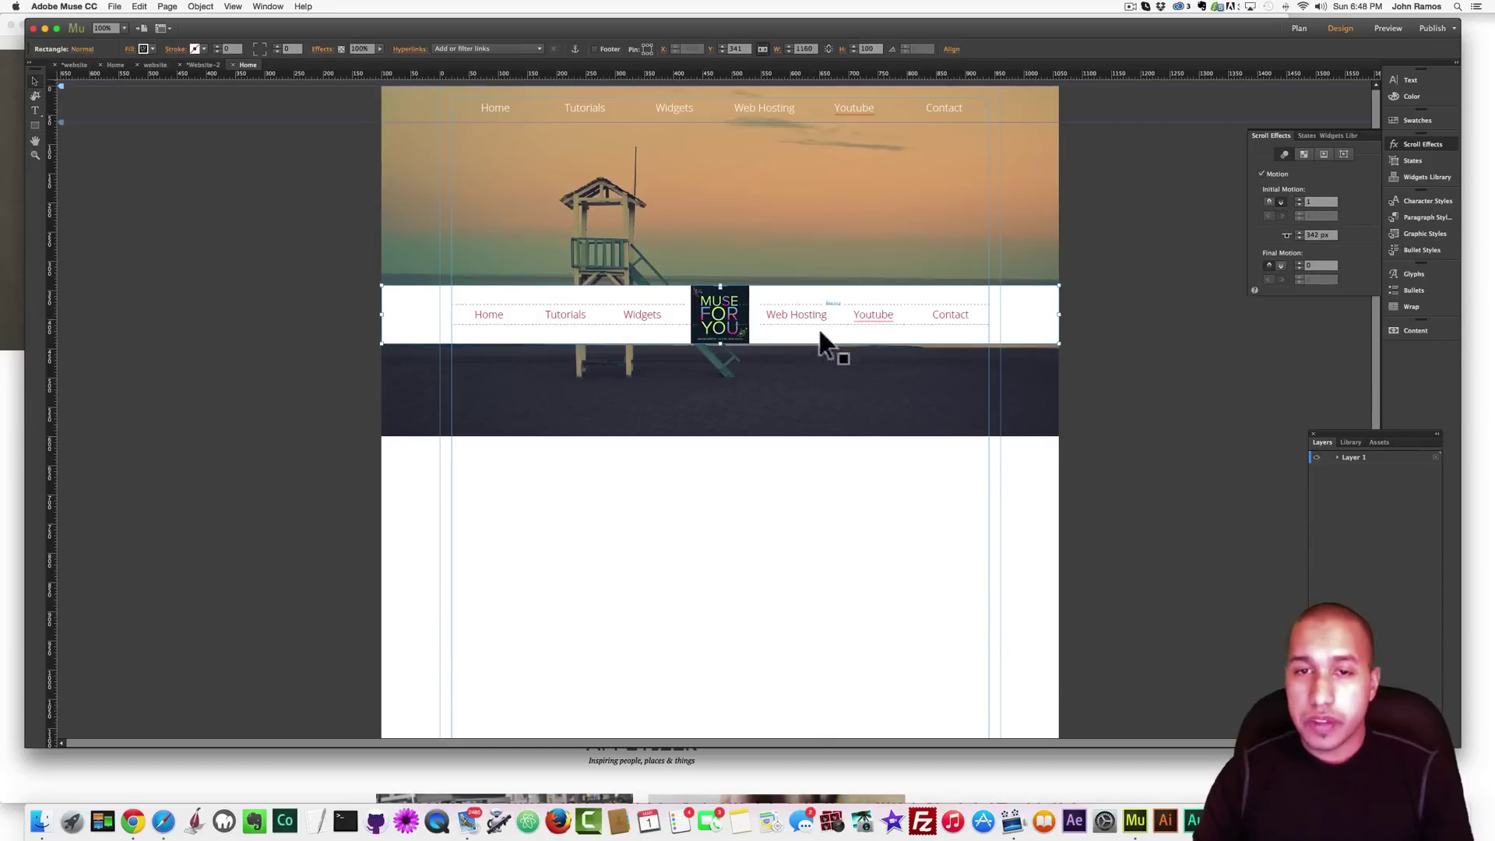
left_click(914, 303)
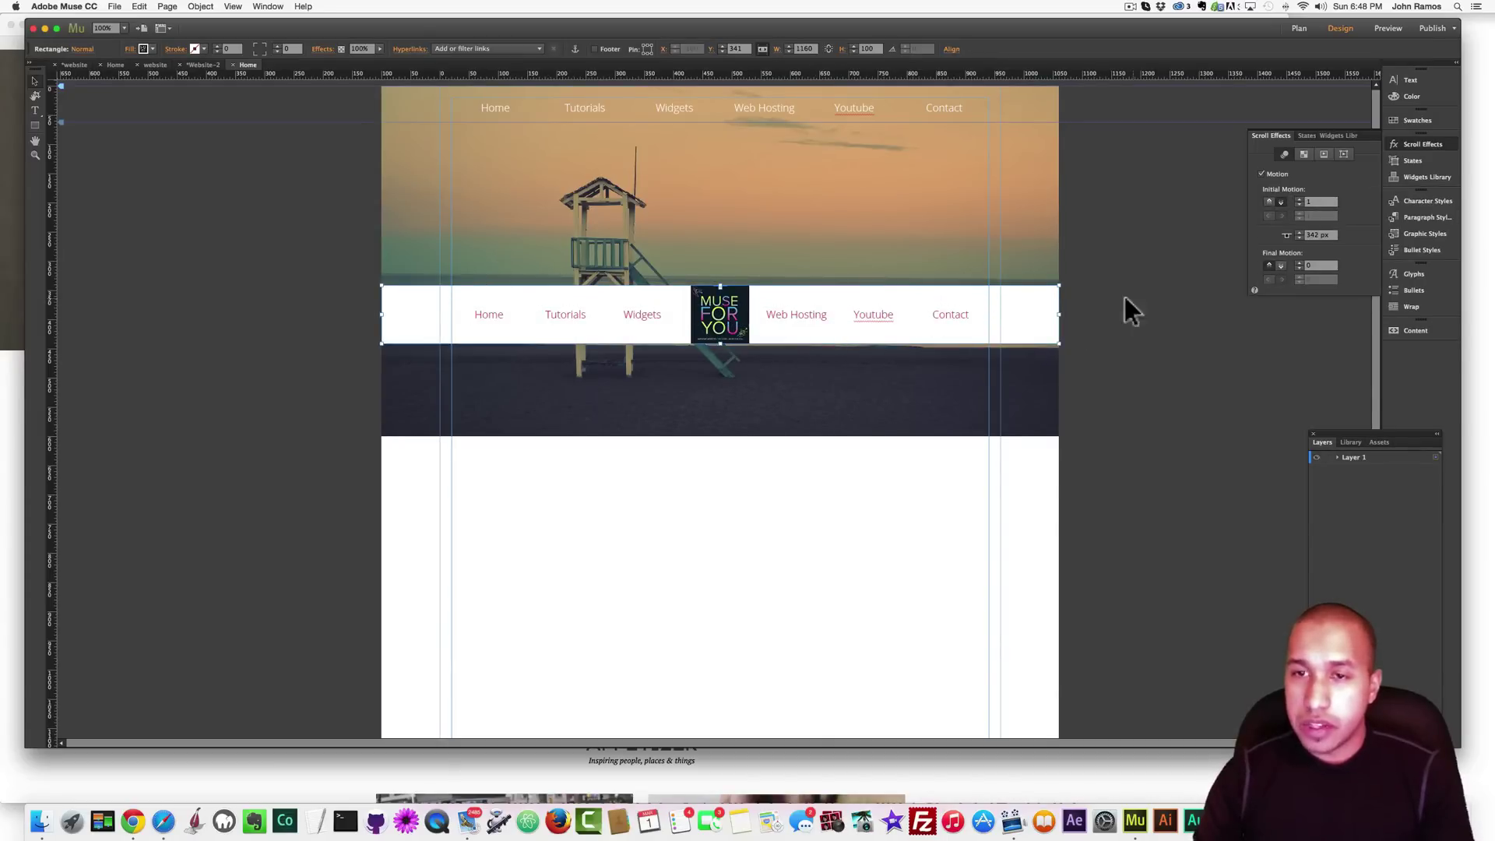
left_click(1076, 281)
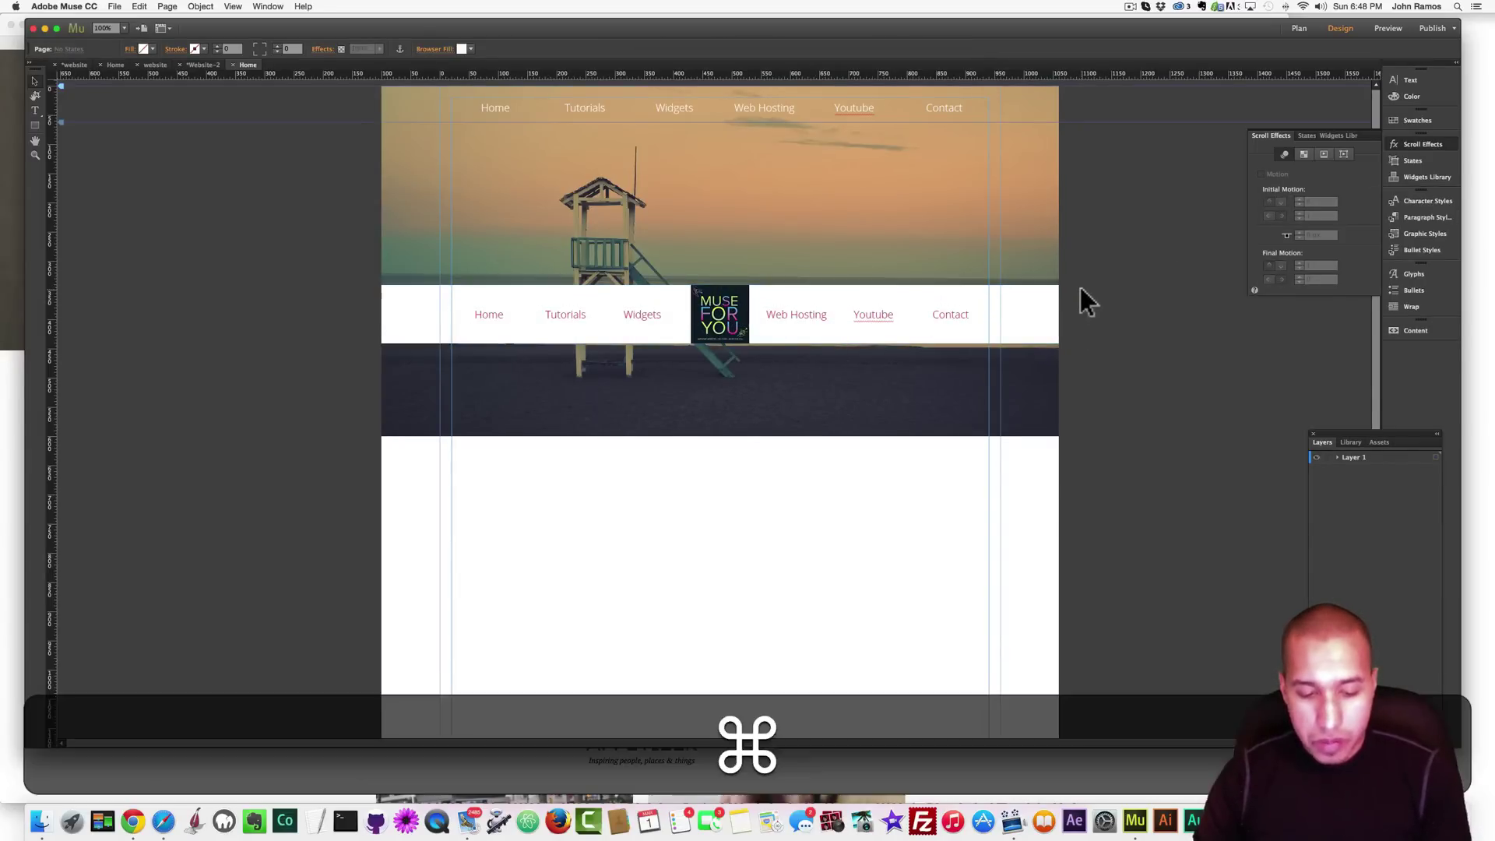
Preview the page in the browser and scroll it to test the bar and menu motion
key("super+shift+e")
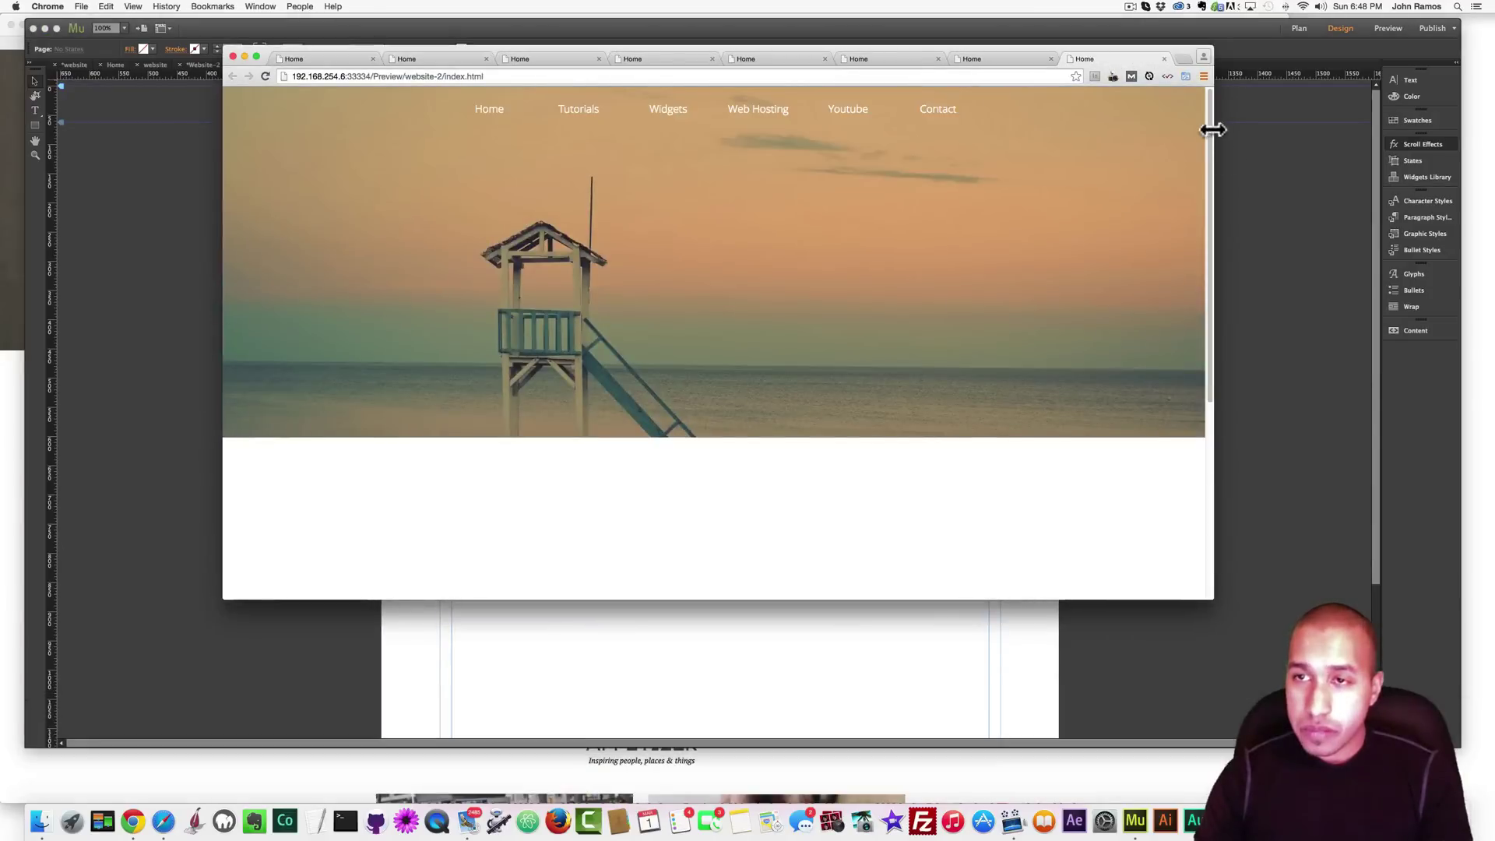
mouse_move(1211, 127)
left_mouse_down()
mouse_move(1204, 306)
mouse_move(1203, 100)
mouse_move(1200, 297)
mouse_move(1205, 148)
left_mouse_up()
left_click(1263, 235)
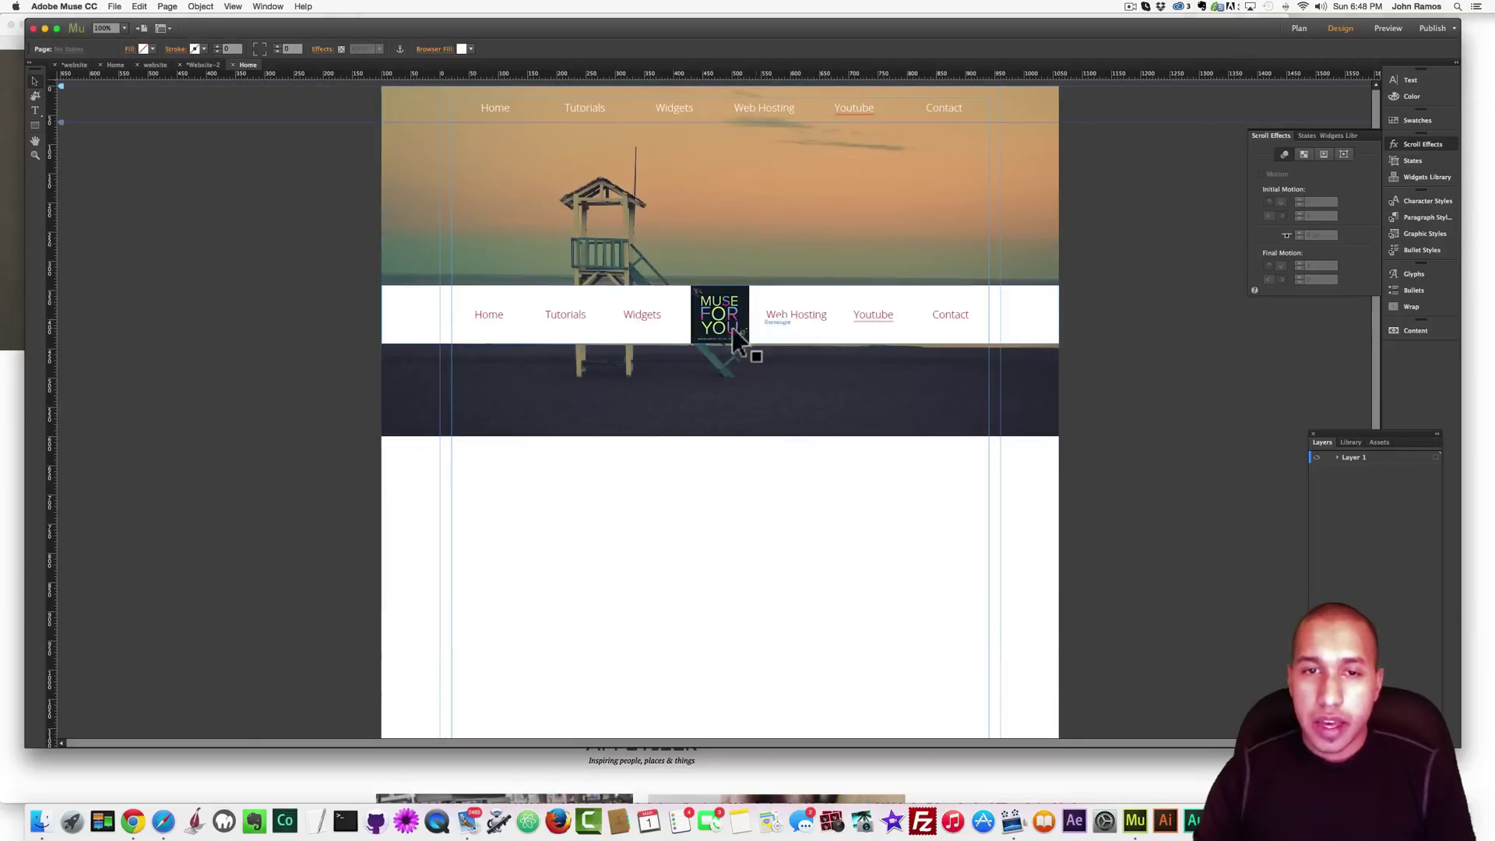
Check the motion settings of the white bar and copied menu together, and preview the page's scrolling in the browser again
left_click(1020, 316)
left_click(899, 314)
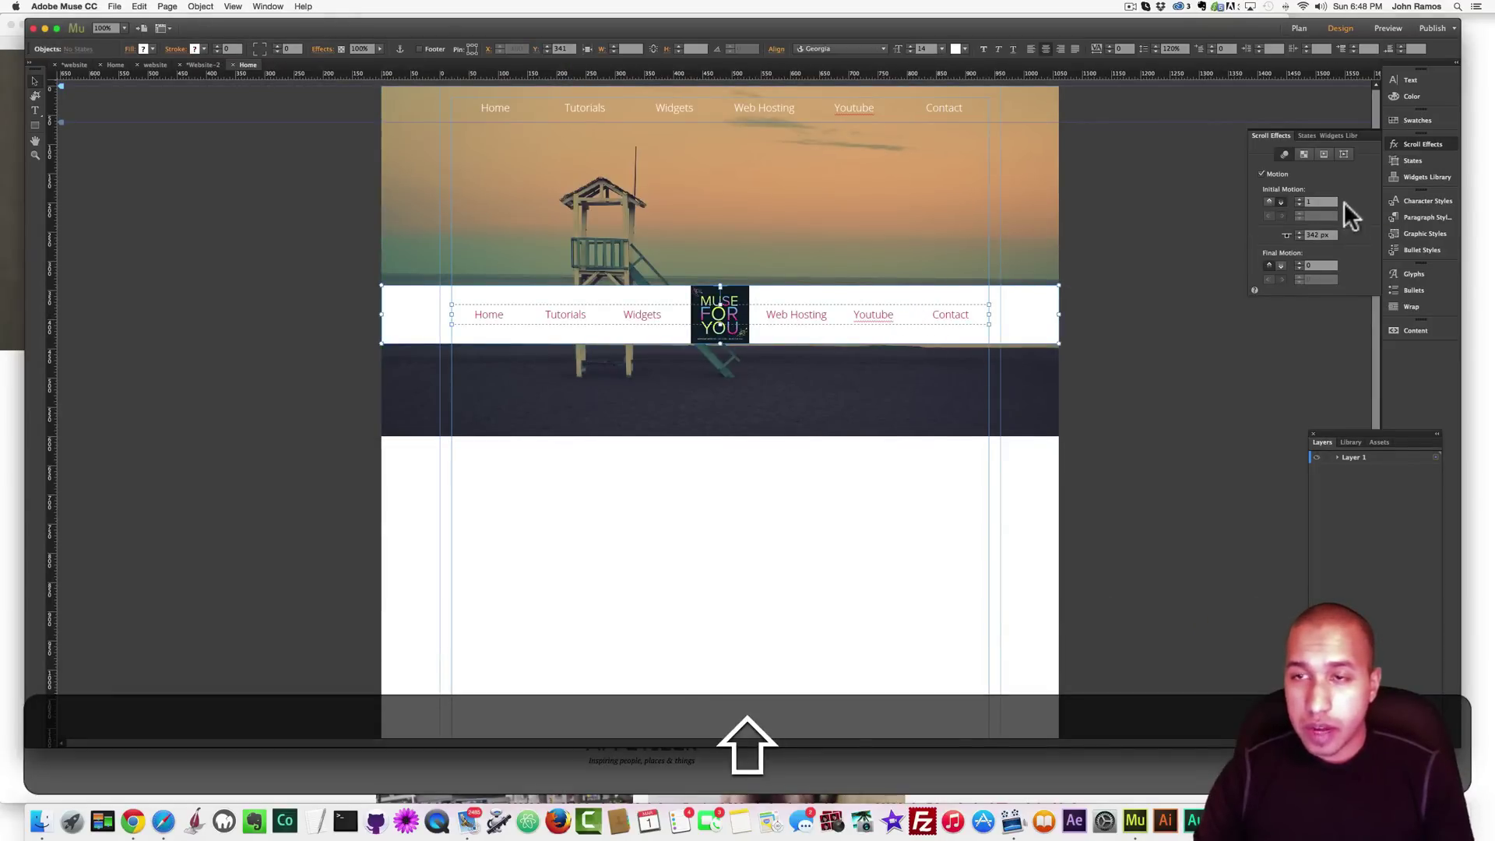
left_click(1053, 300)
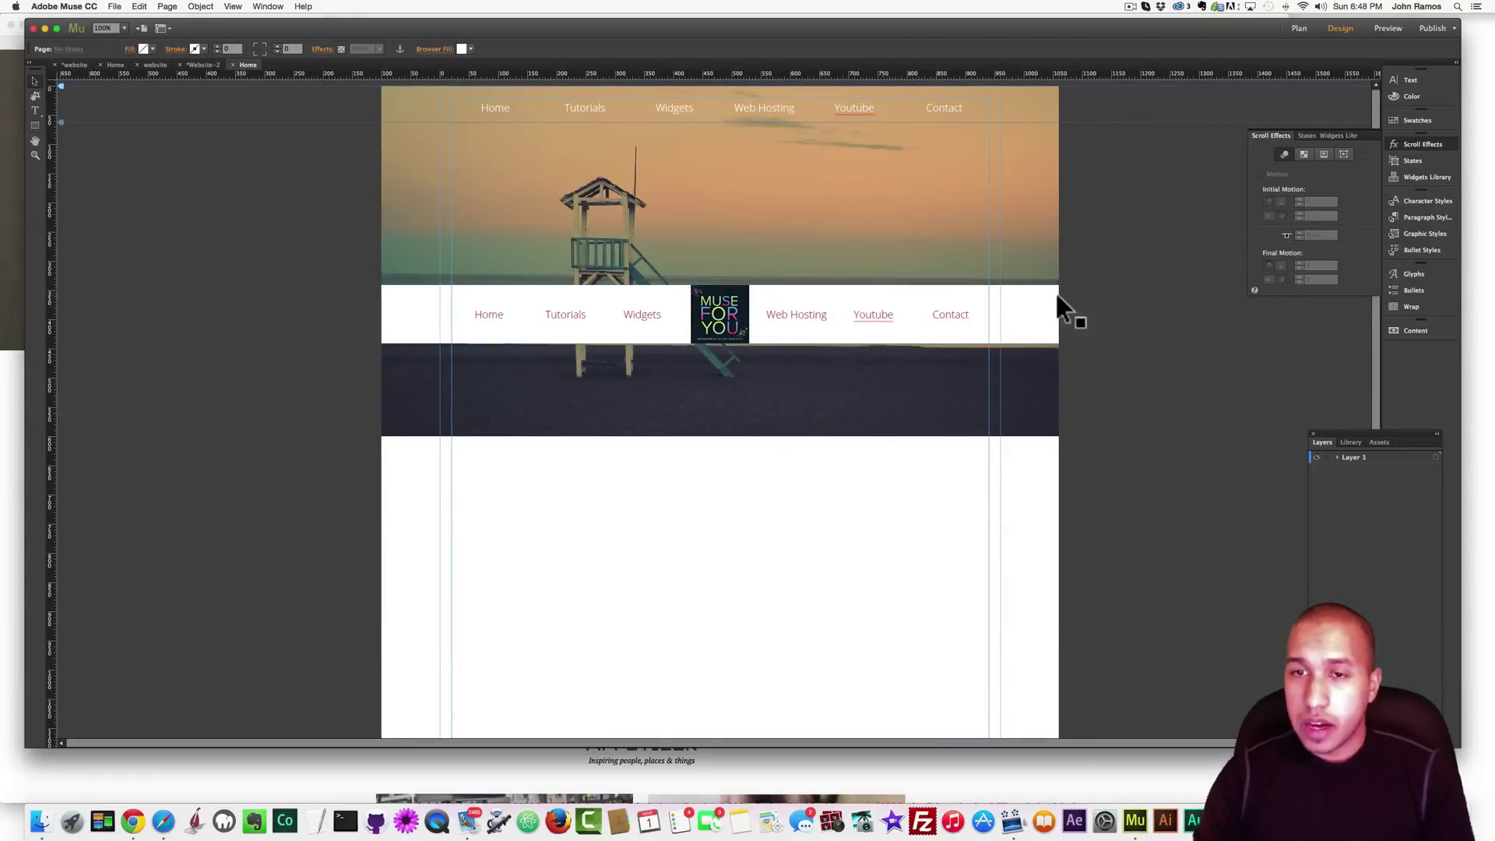
key("BackSpace")
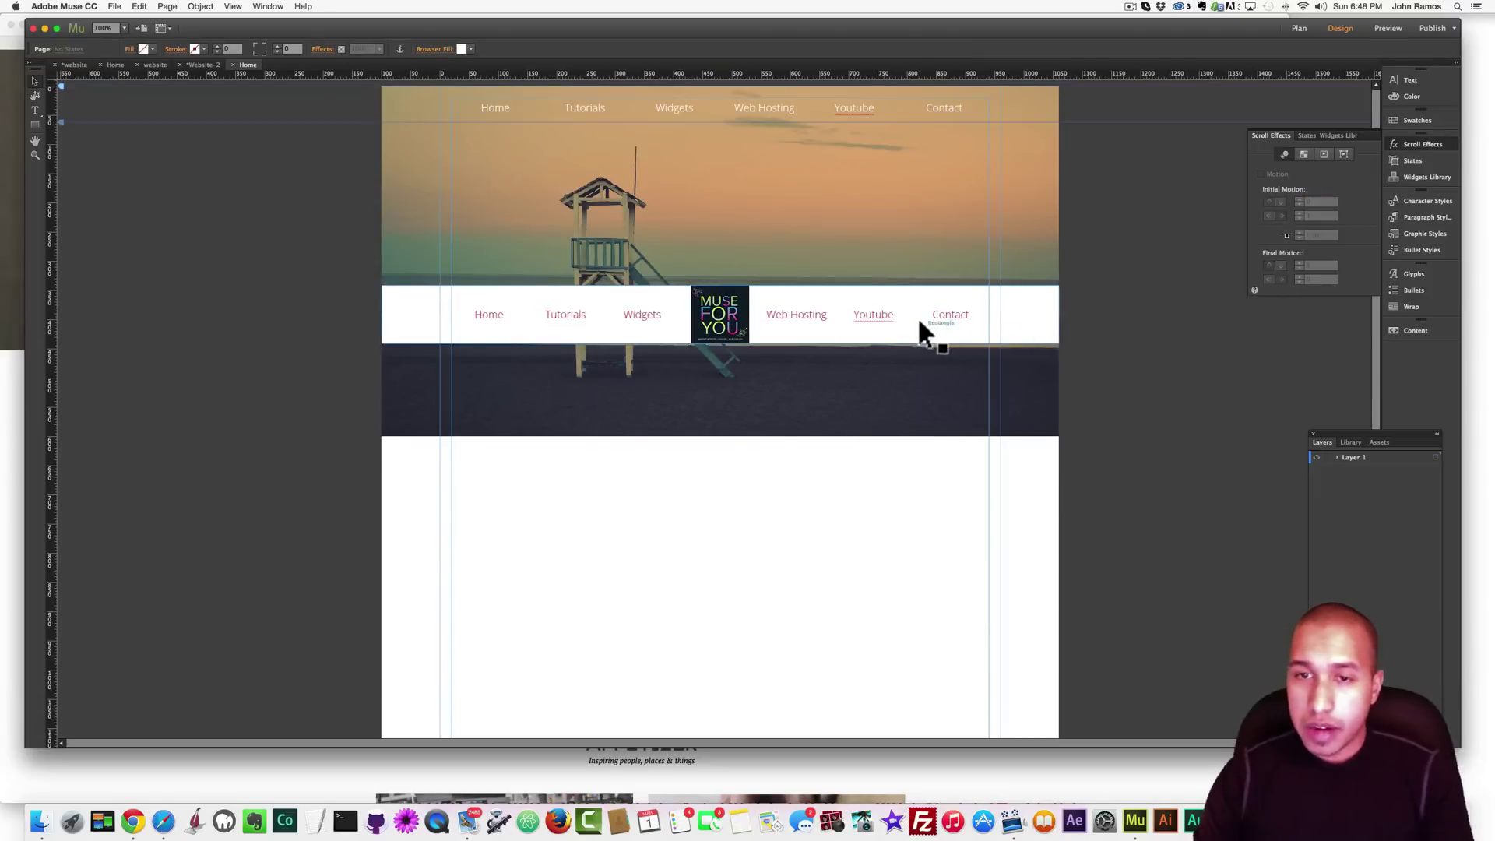
left_click(980, 304)
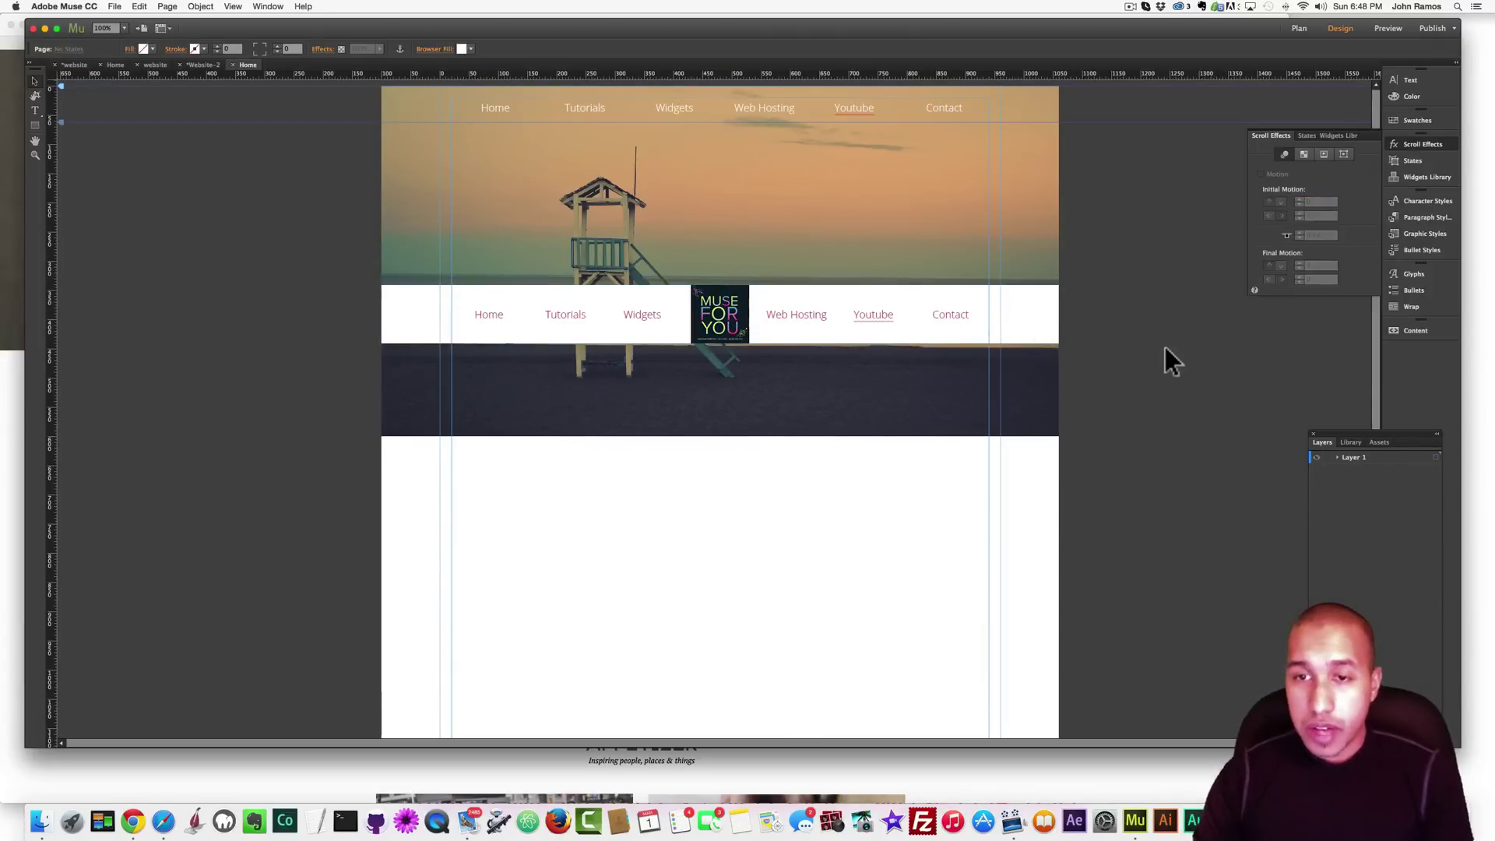
key("super+shift+e")
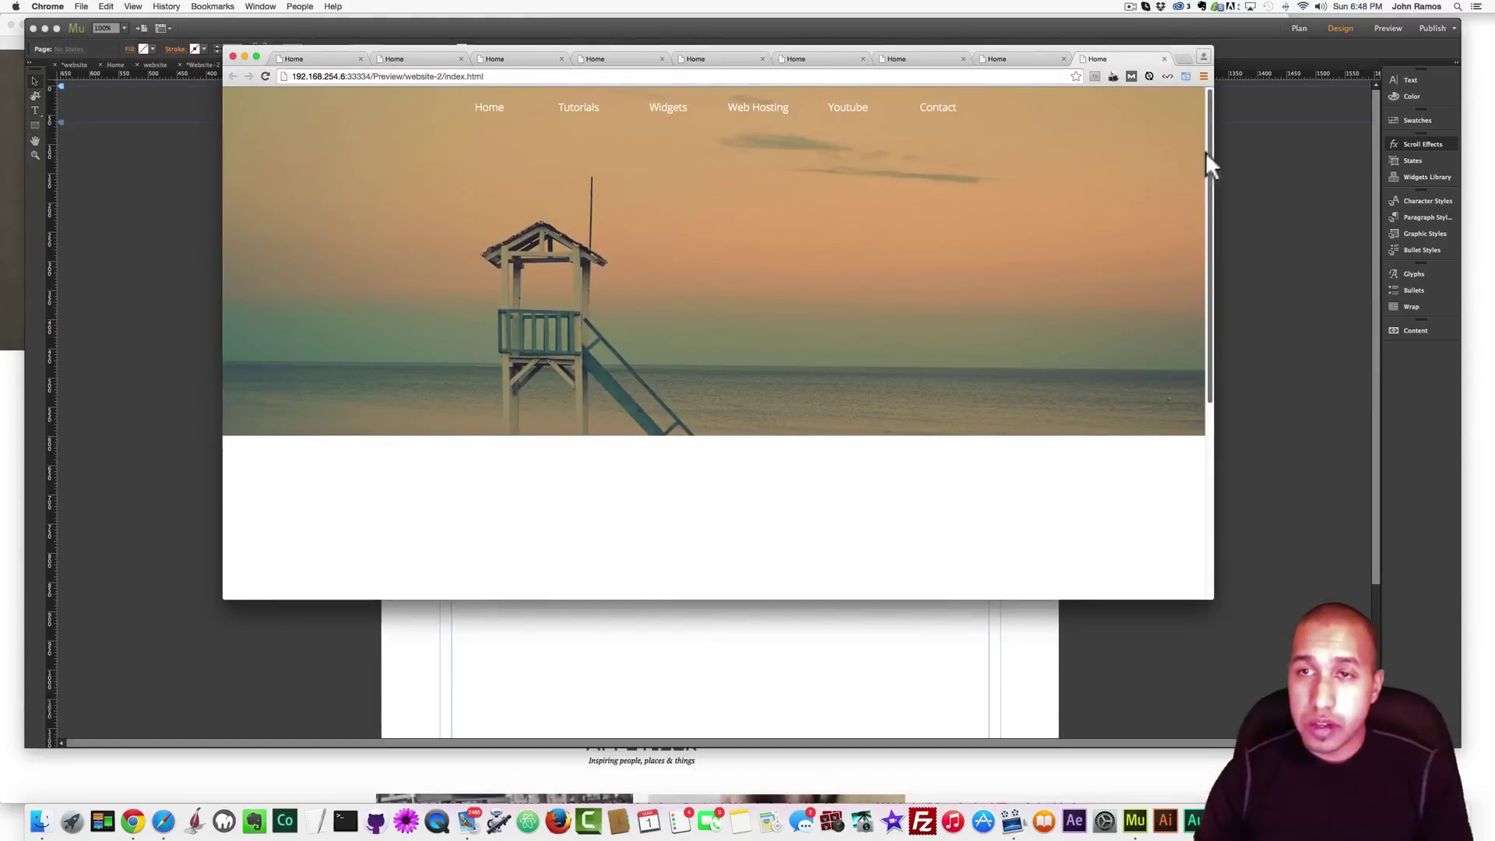
left_click_drag(1206, 151, 1202, 283)
left_click(1246, 362)
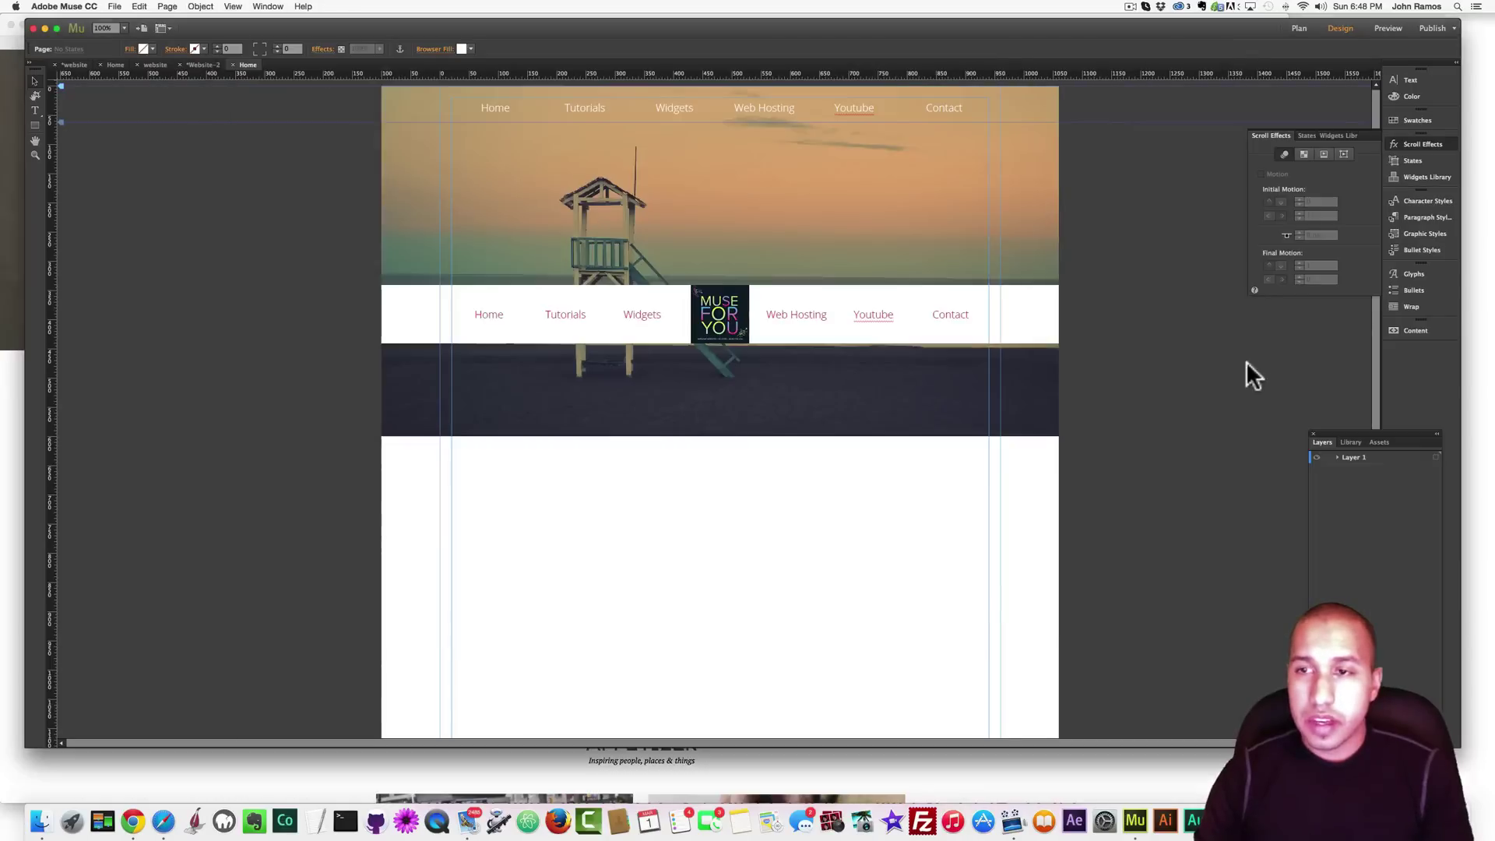
Set the copied menu's initial vertical speed to 0.5 and test the scrolling in a browser preview
left_click(805, 311)
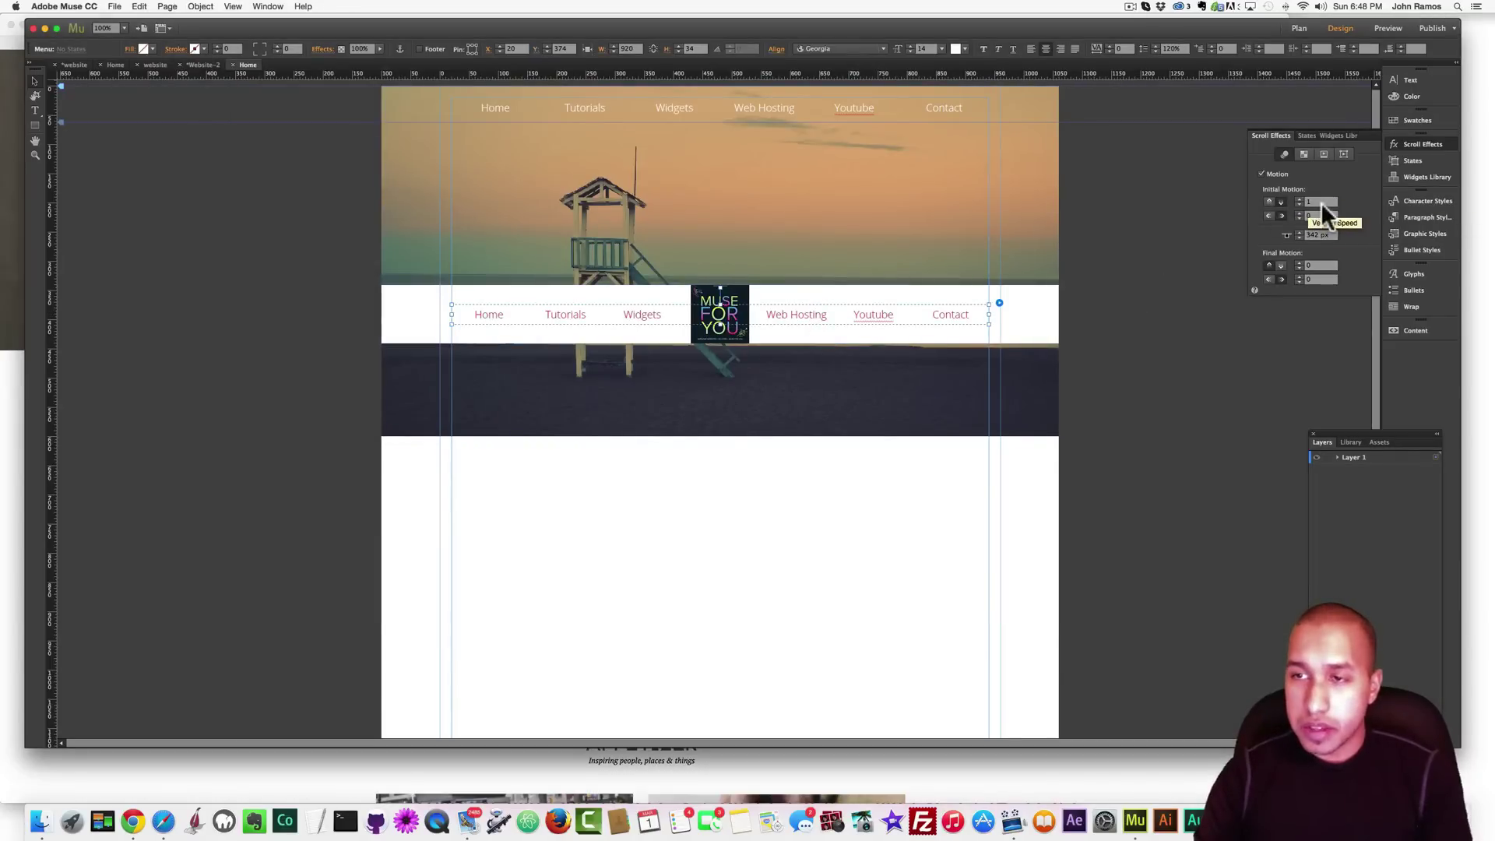
key("BackSpace")
type("5")
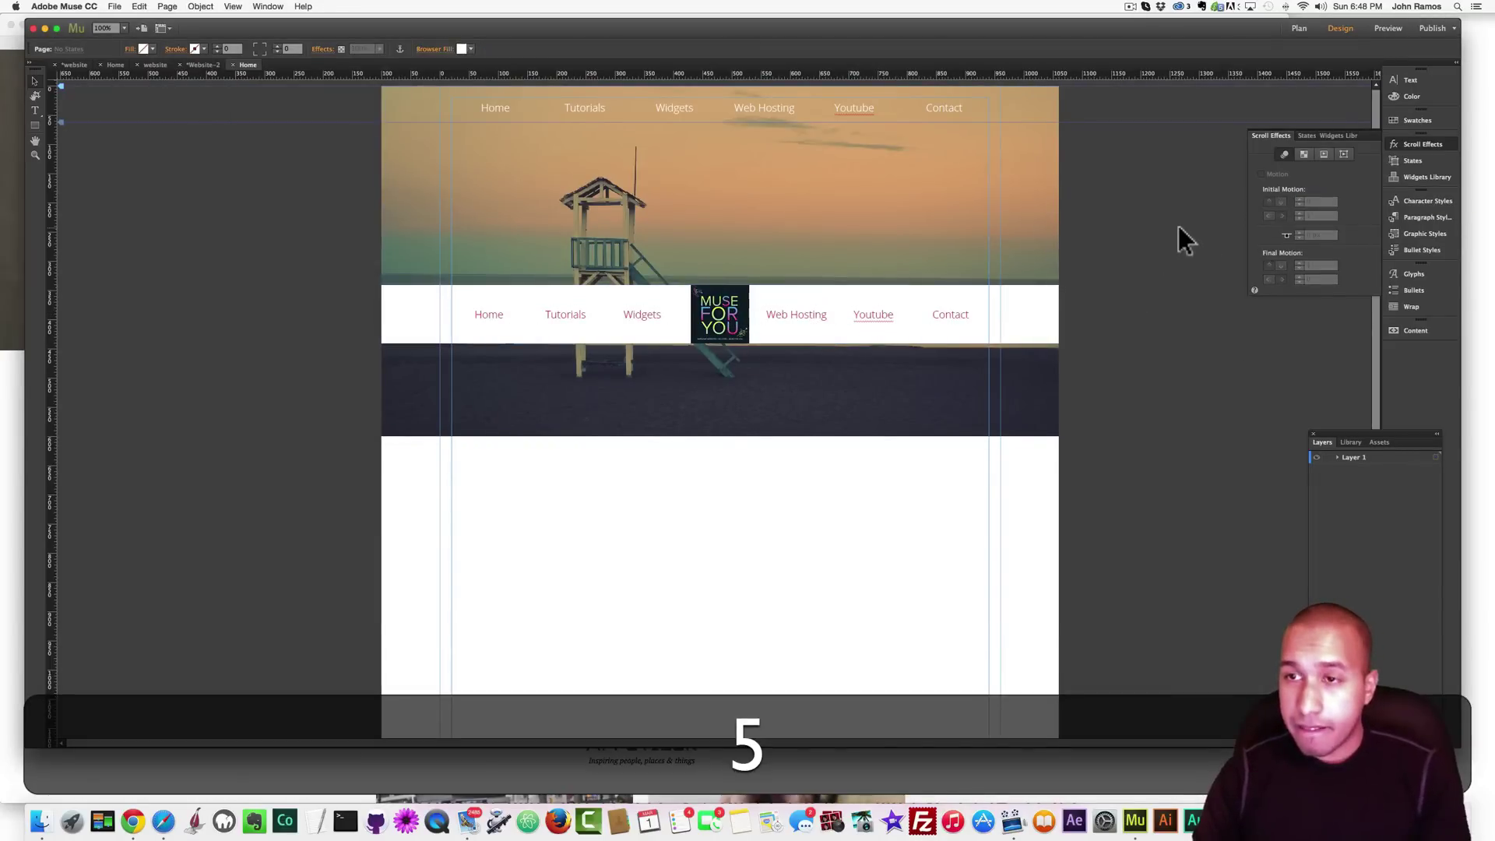
key("cmd+shift+e")
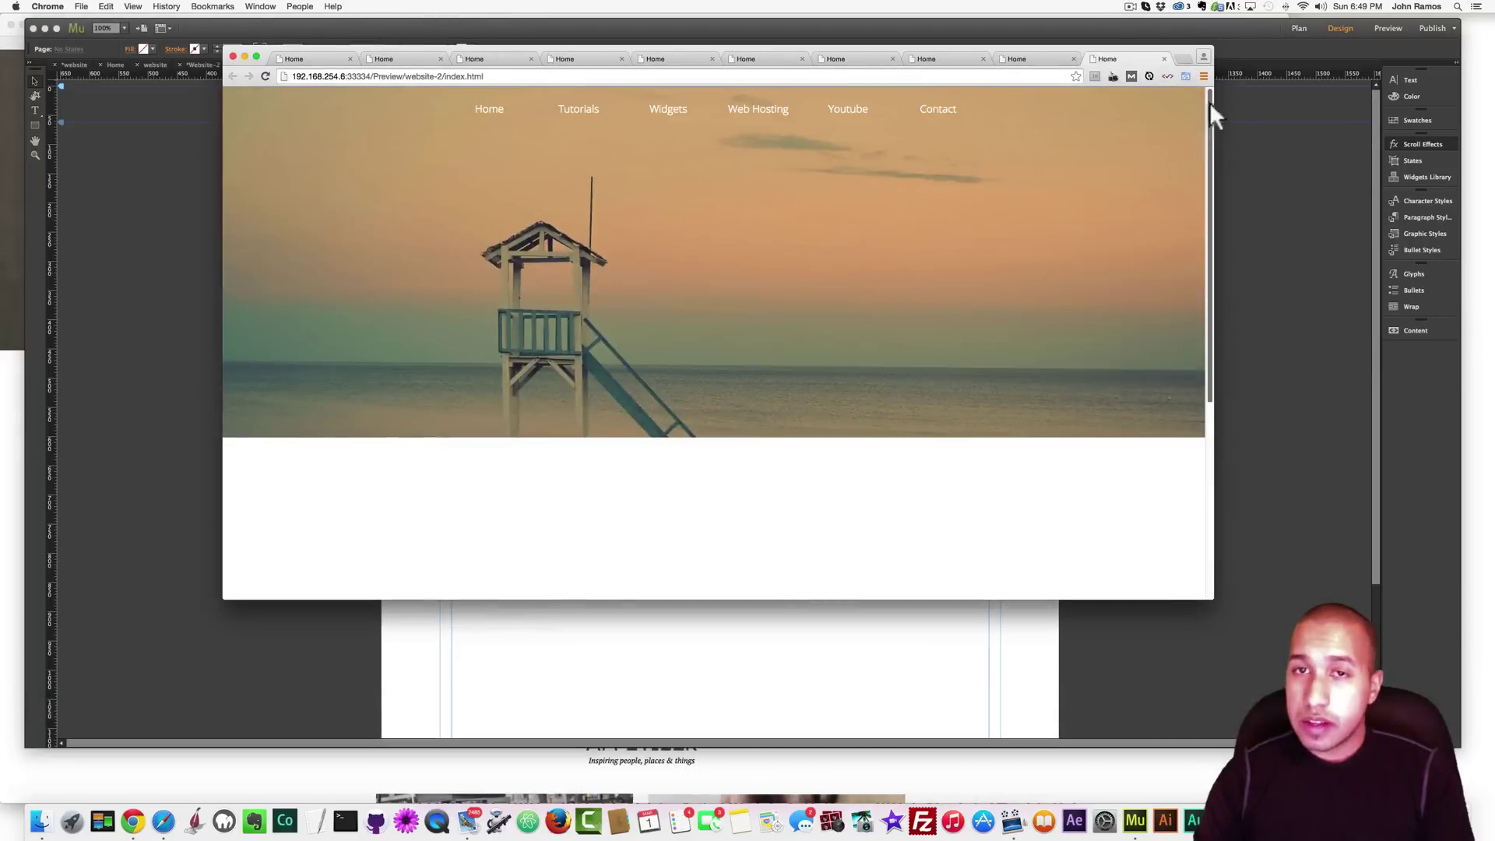
scroll(1200, 221, "down", 5)
scroll(1189, 160, "up", 5)
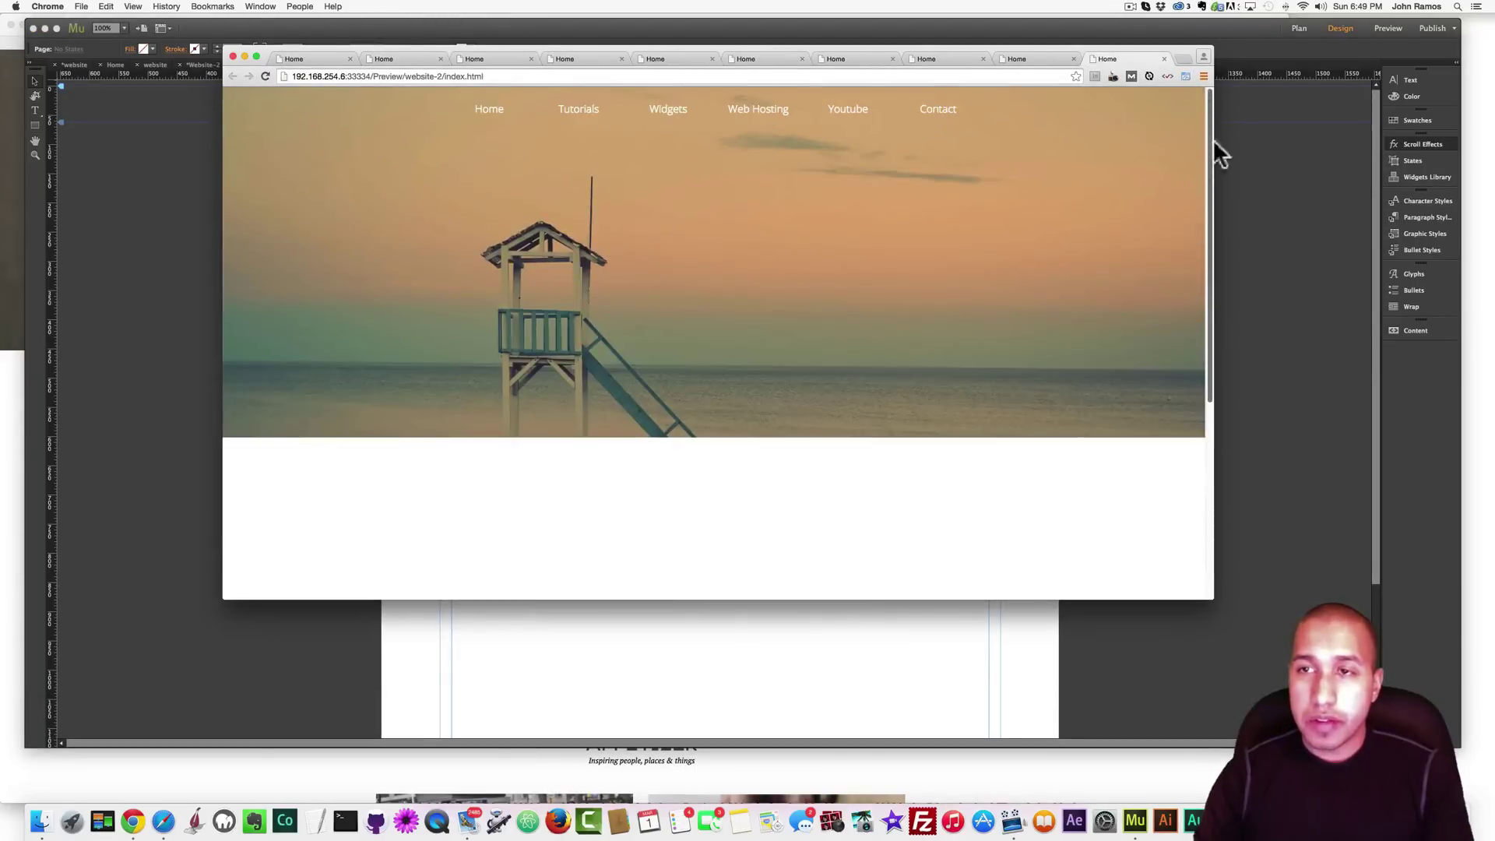
left_click(1216, 148)
Copy the heading, divider line, WATCH NOW! texts and video thumbnails from the finished example site's Home page
left_click(78, 65)
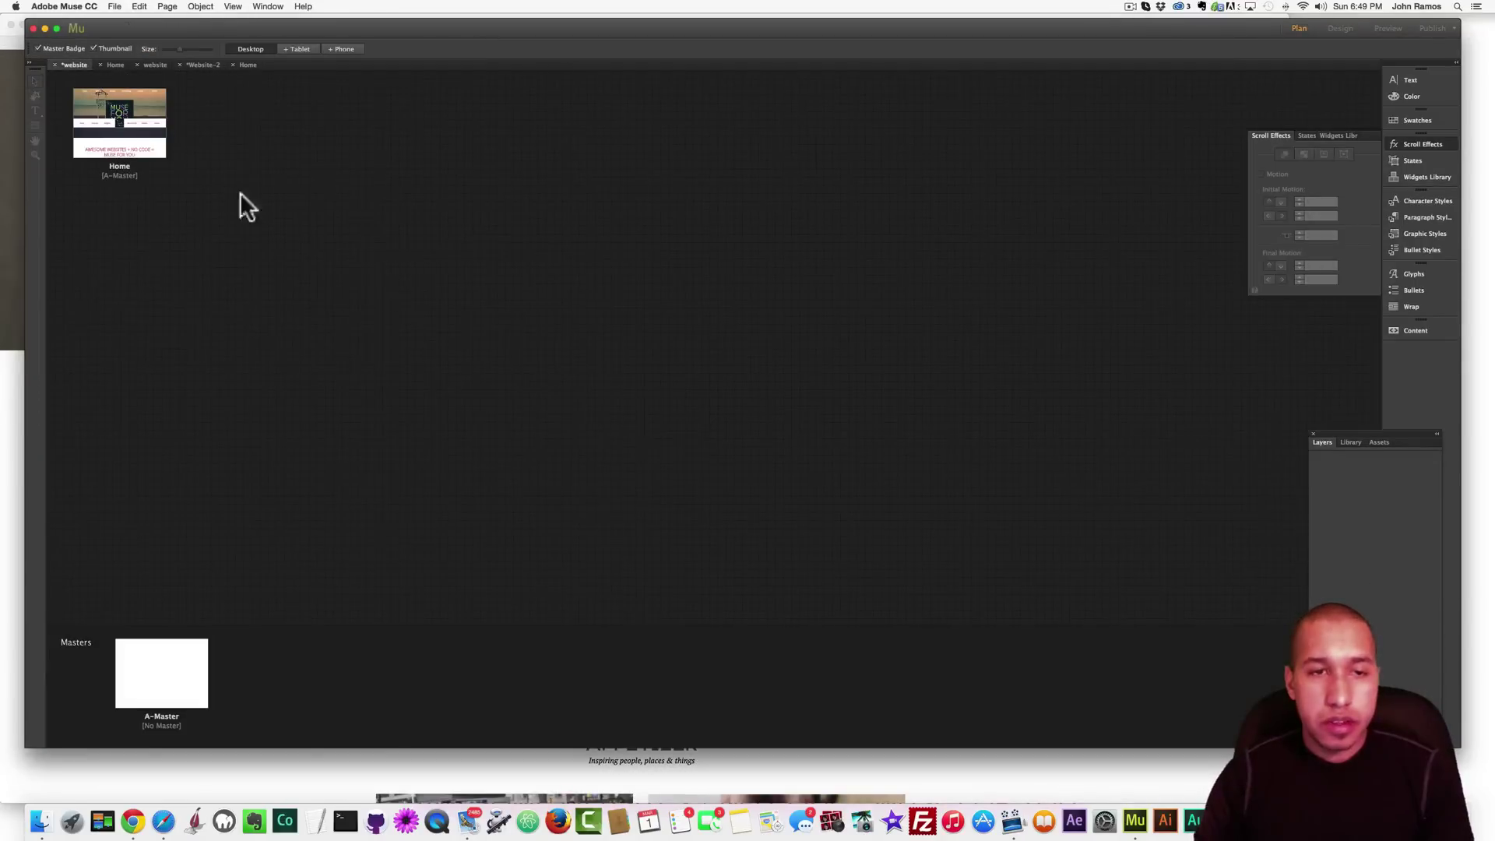
left_click(115, 65)
scroll(544, 447, "down", 5)
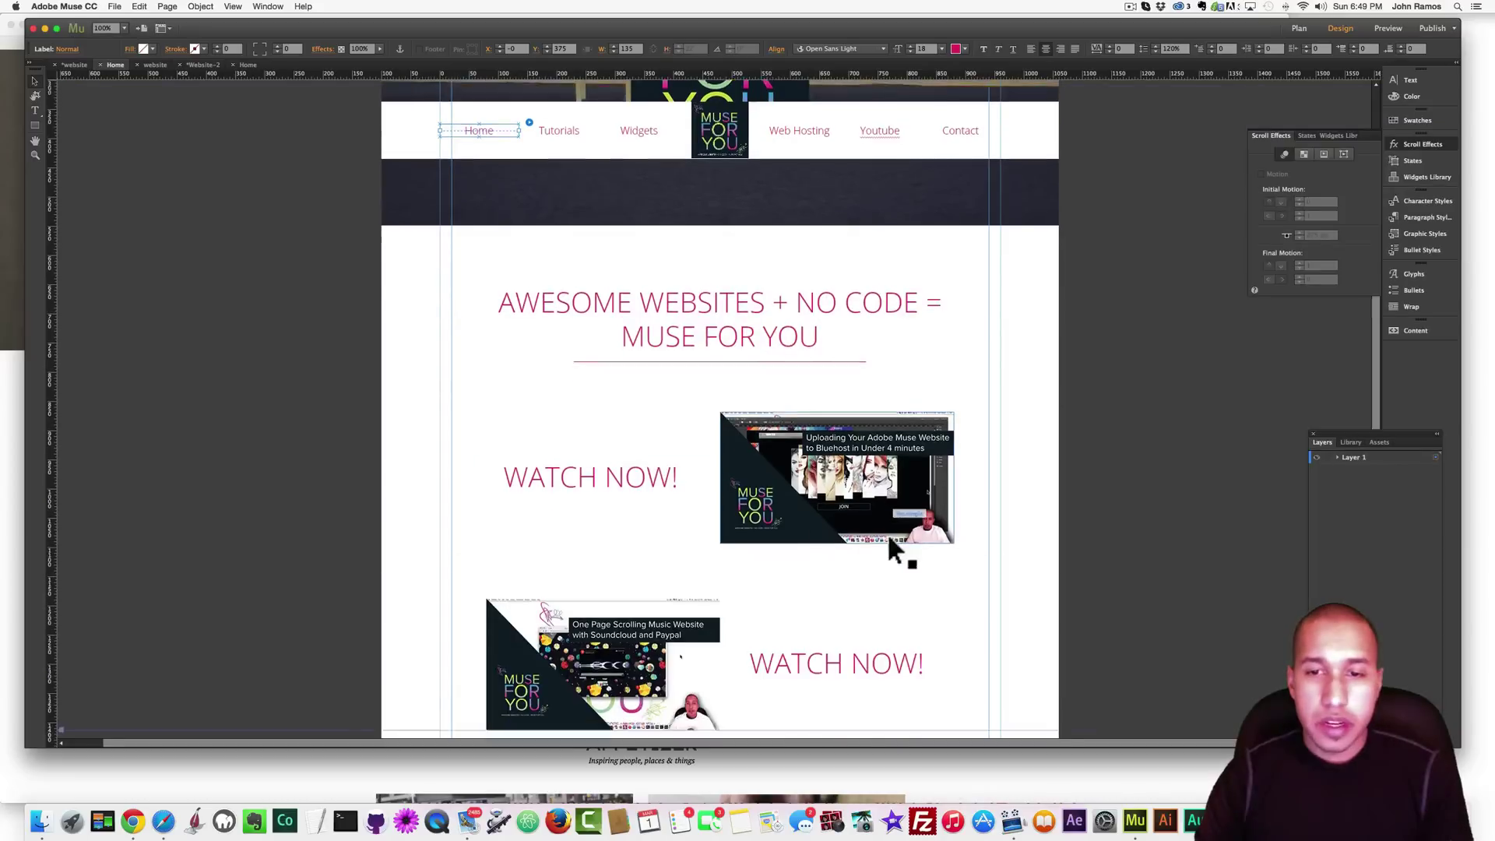
left_click_drag(1107, 715, 1090, 654)
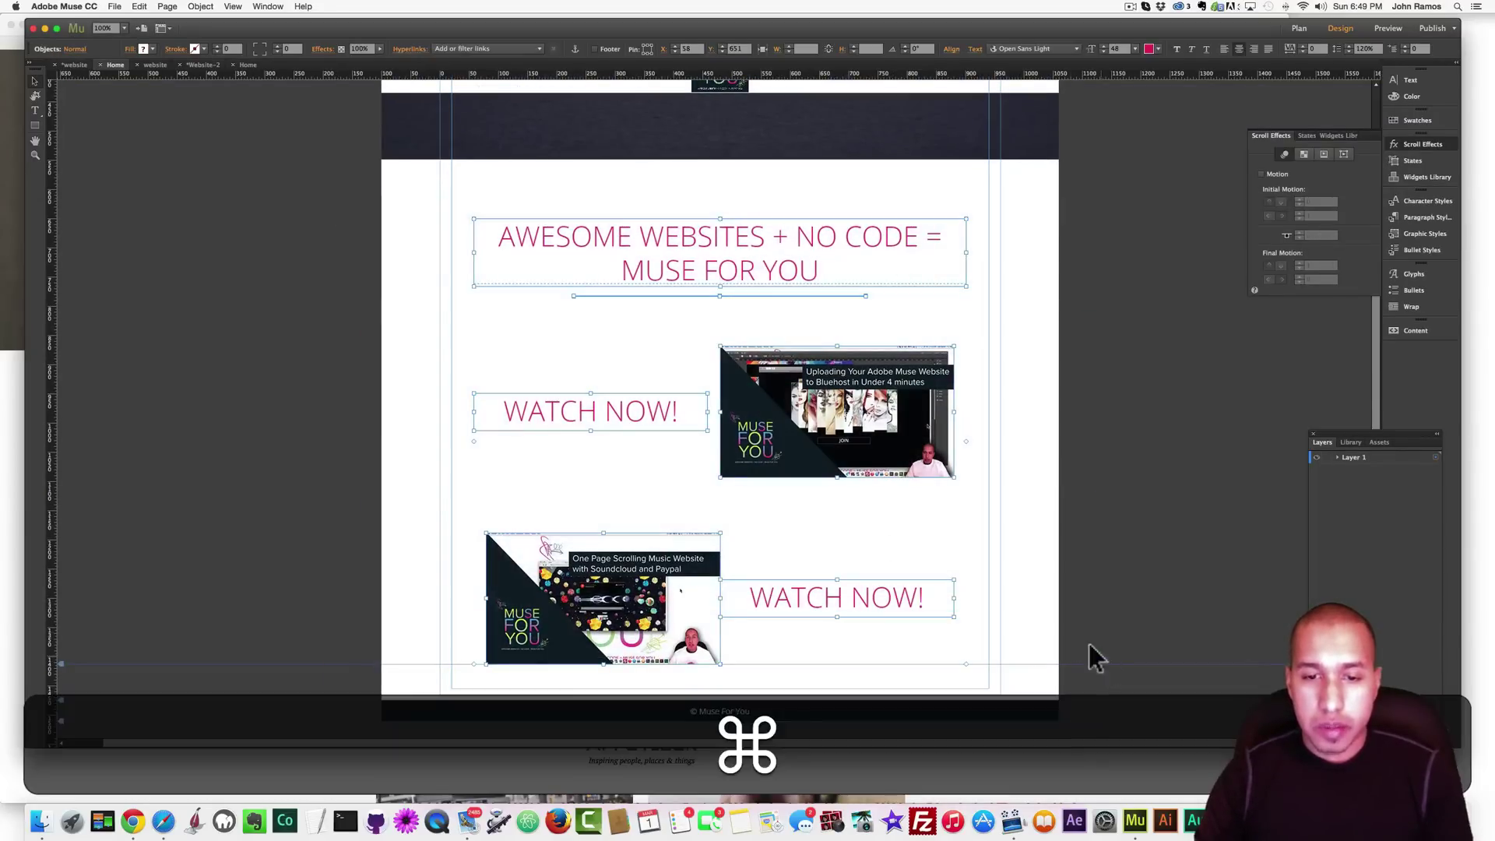
key("super+c")
Paste the copied heading, texts and thumbnails into the new Home page and centre them on the white area below the header image
left_click(241, 64)
key("super+v")
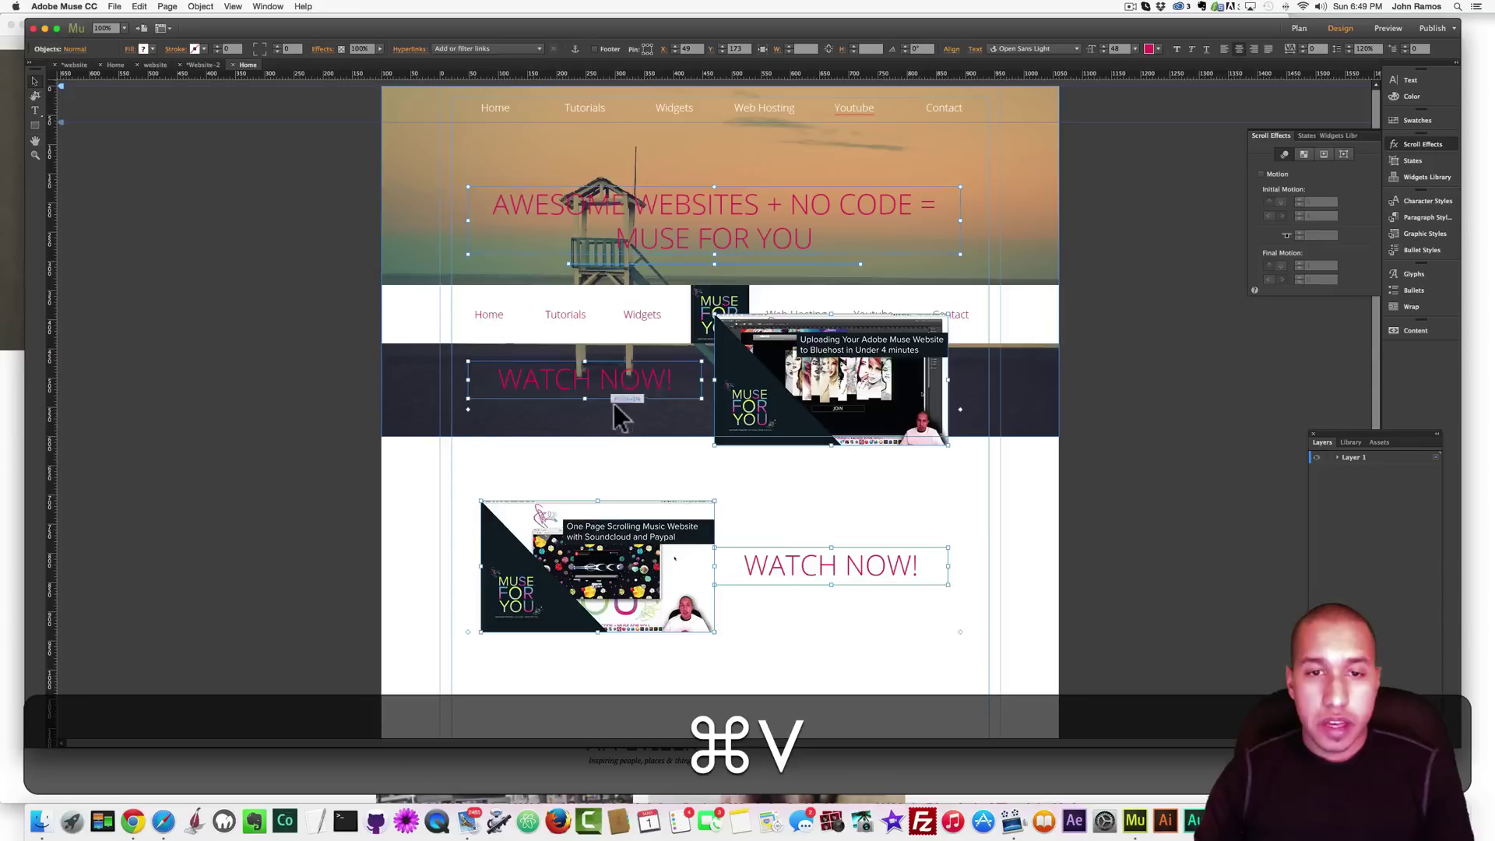
left_click_drag(624, 401, 624, 673)
scroll(691, 549, "down", 4)
mouse_move(703, 362)
left_mouse_down()
mouse_move(721, 366)
mouse_move(713, 348)
left_mouse_up()
left_click(1145, 456)
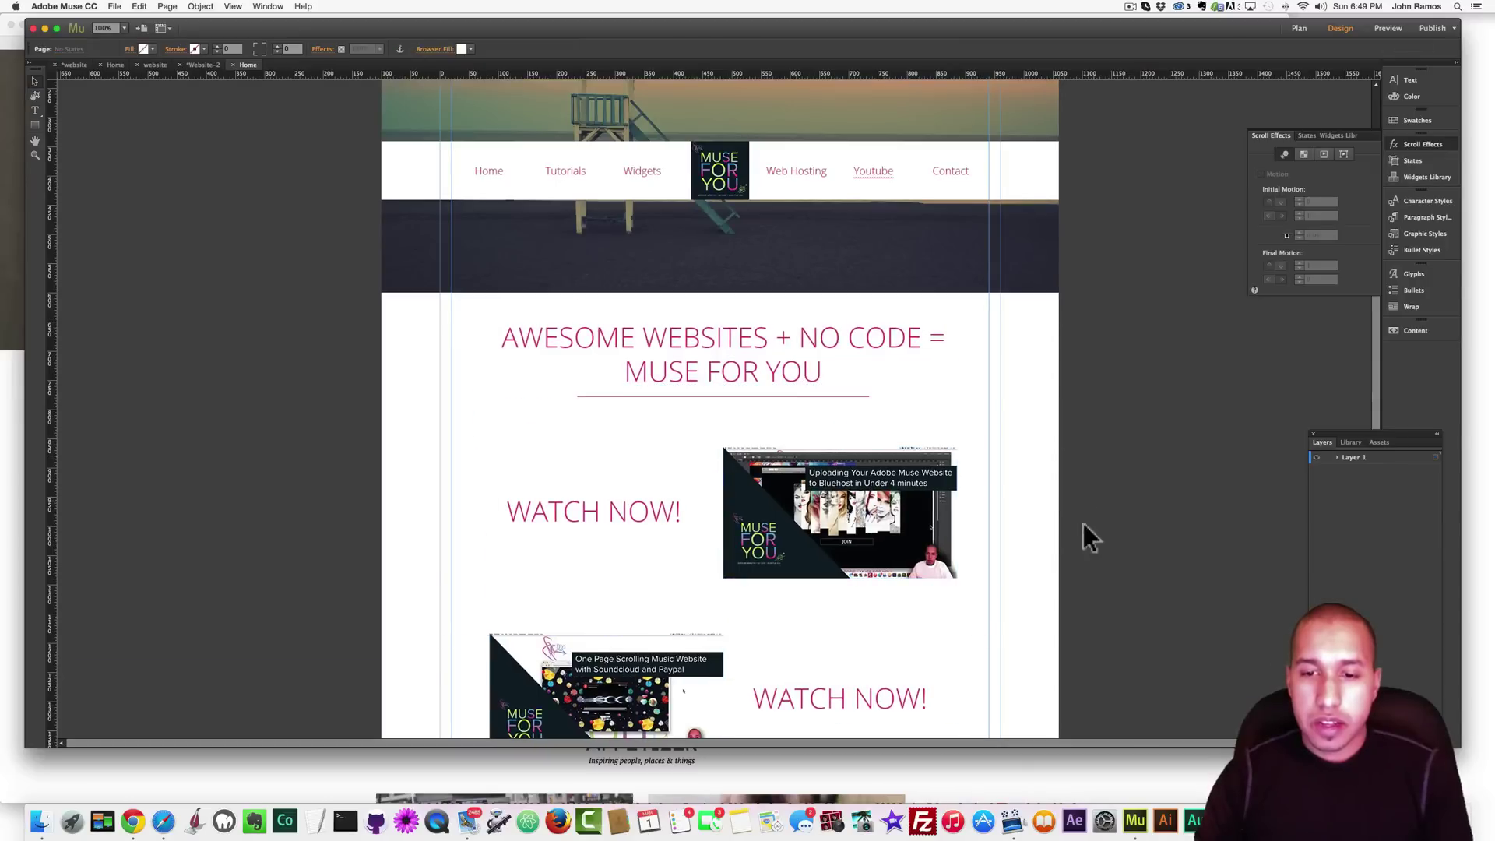
scroll(1067, 545, "down", 3)
left_click_drag(1000, 648, 675, 264)
left_click(1169, 361)
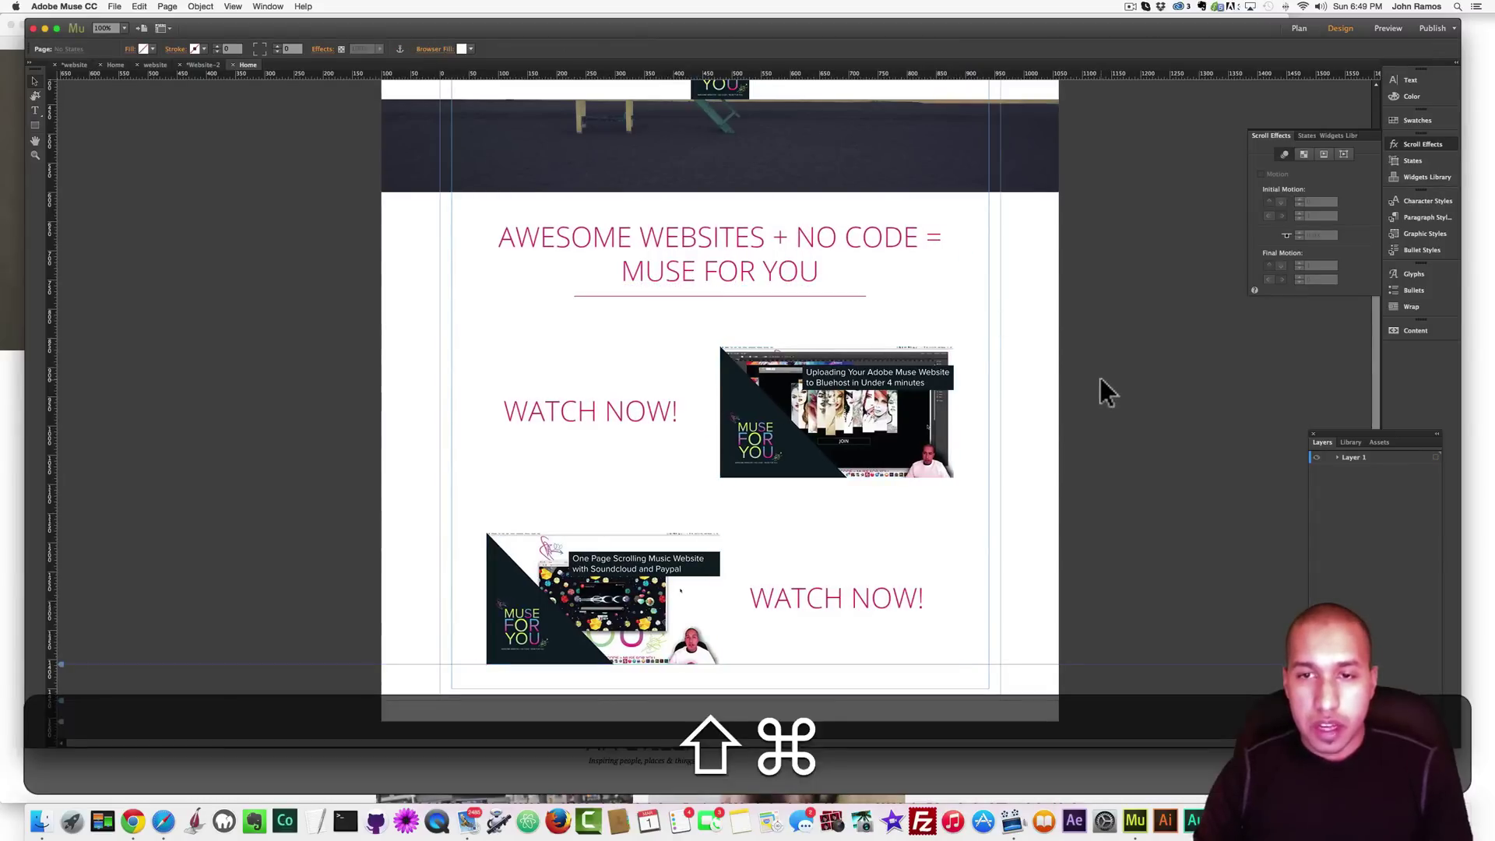
Preview the page with the pasted content in the browser and scroll through it
key("shift+super+e")
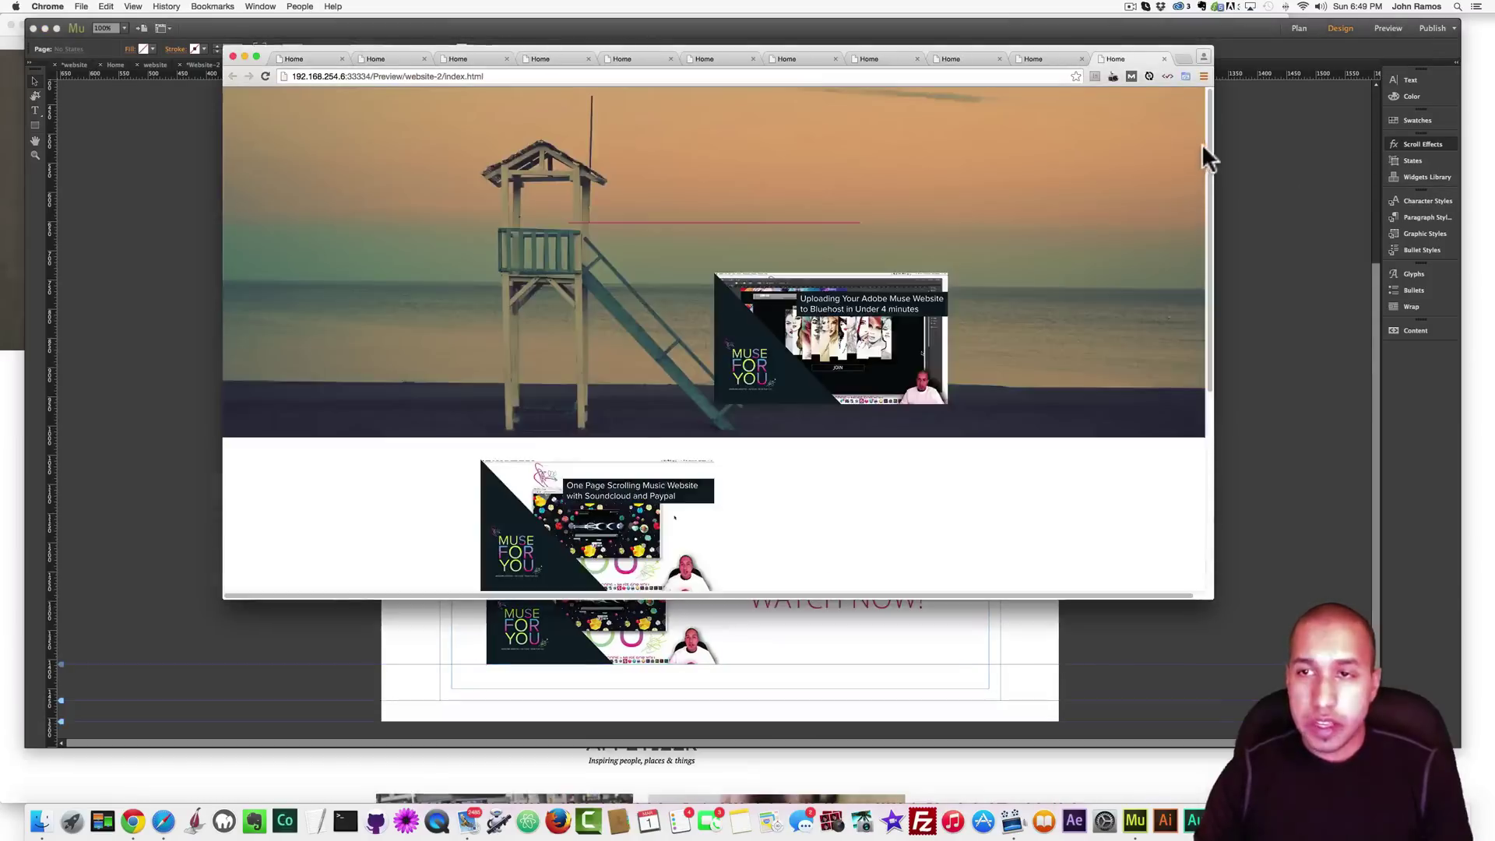
left_click_drag(1202, 144, 1171, 371)
left_click(207, 297)
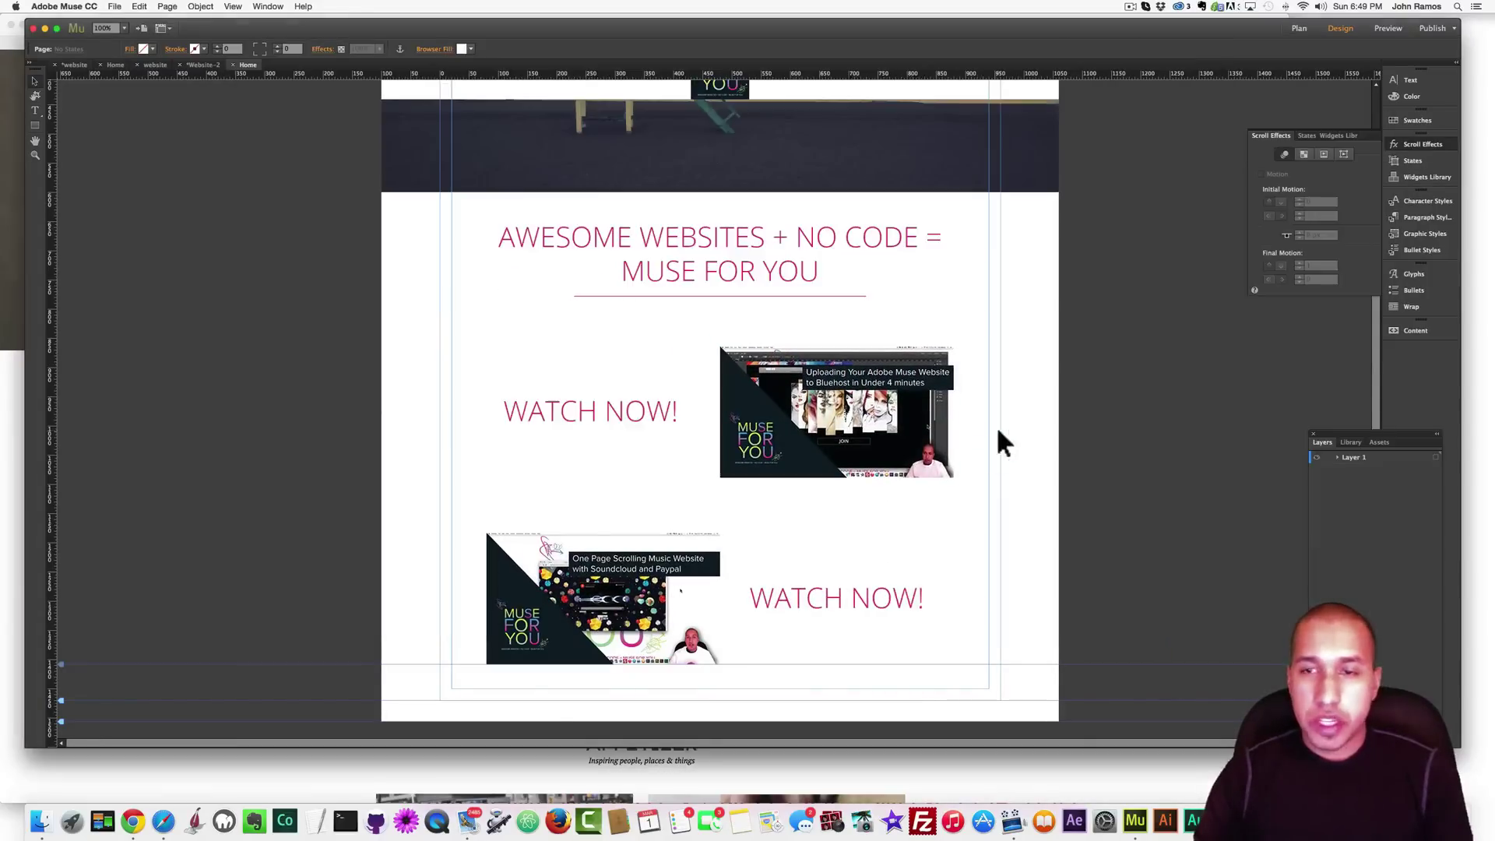
Move the copied menu and its white logo bar to the top of Layer 1, above the pasted heading, texts and thumbnails
scroll(997, 334, "up", 5)
left_click(837, 321)
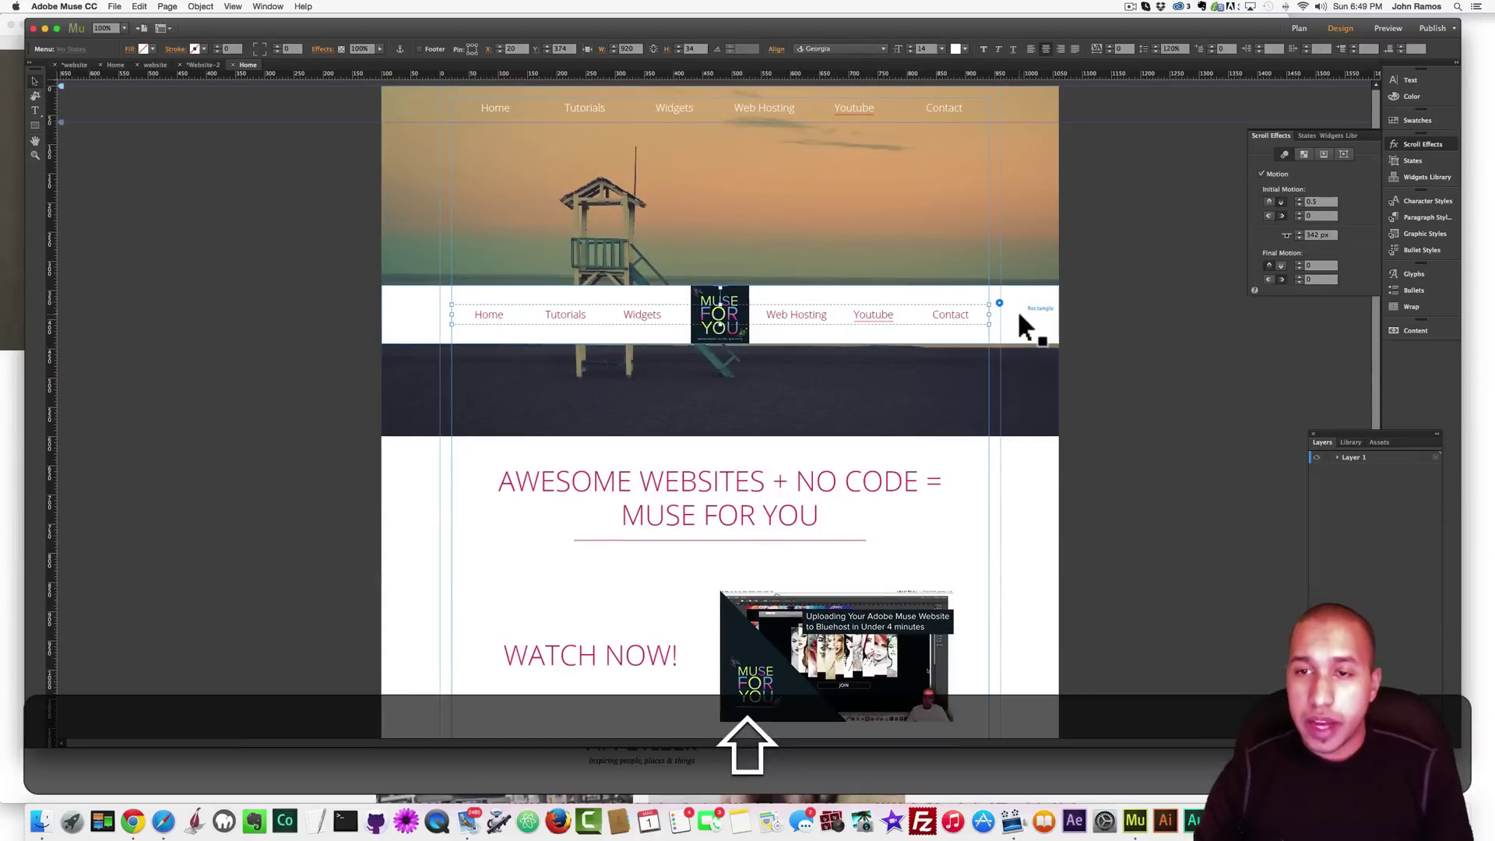
left_click(1338, 457)
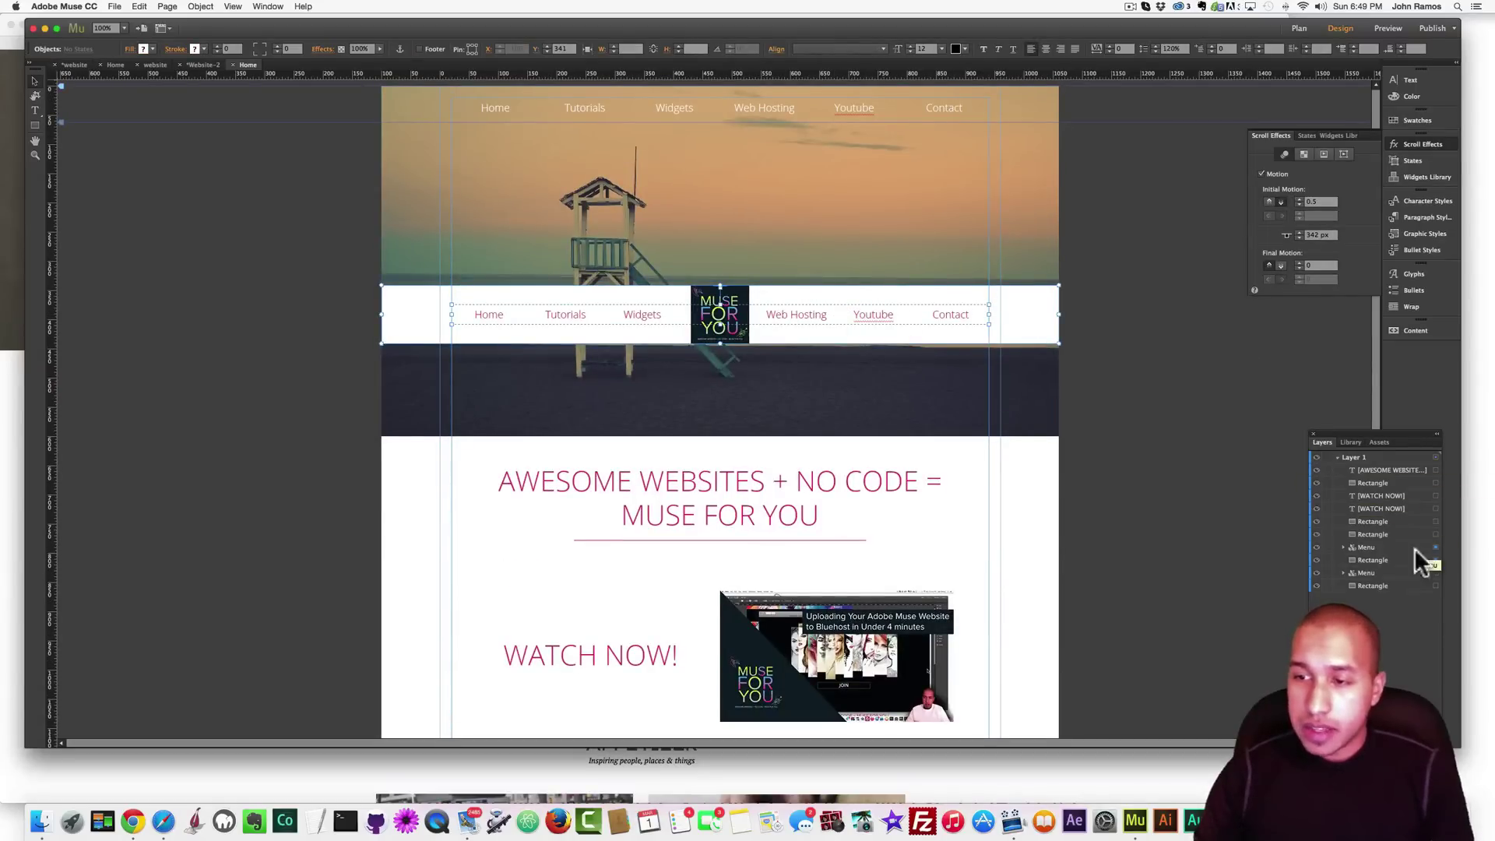
left_click_drag(1376, 559, 1366, 465)
left_click(1135, 391)
Preview the page in the browser and scroll down to check how the white menu bar overlaps the content
key("shift+super+e")
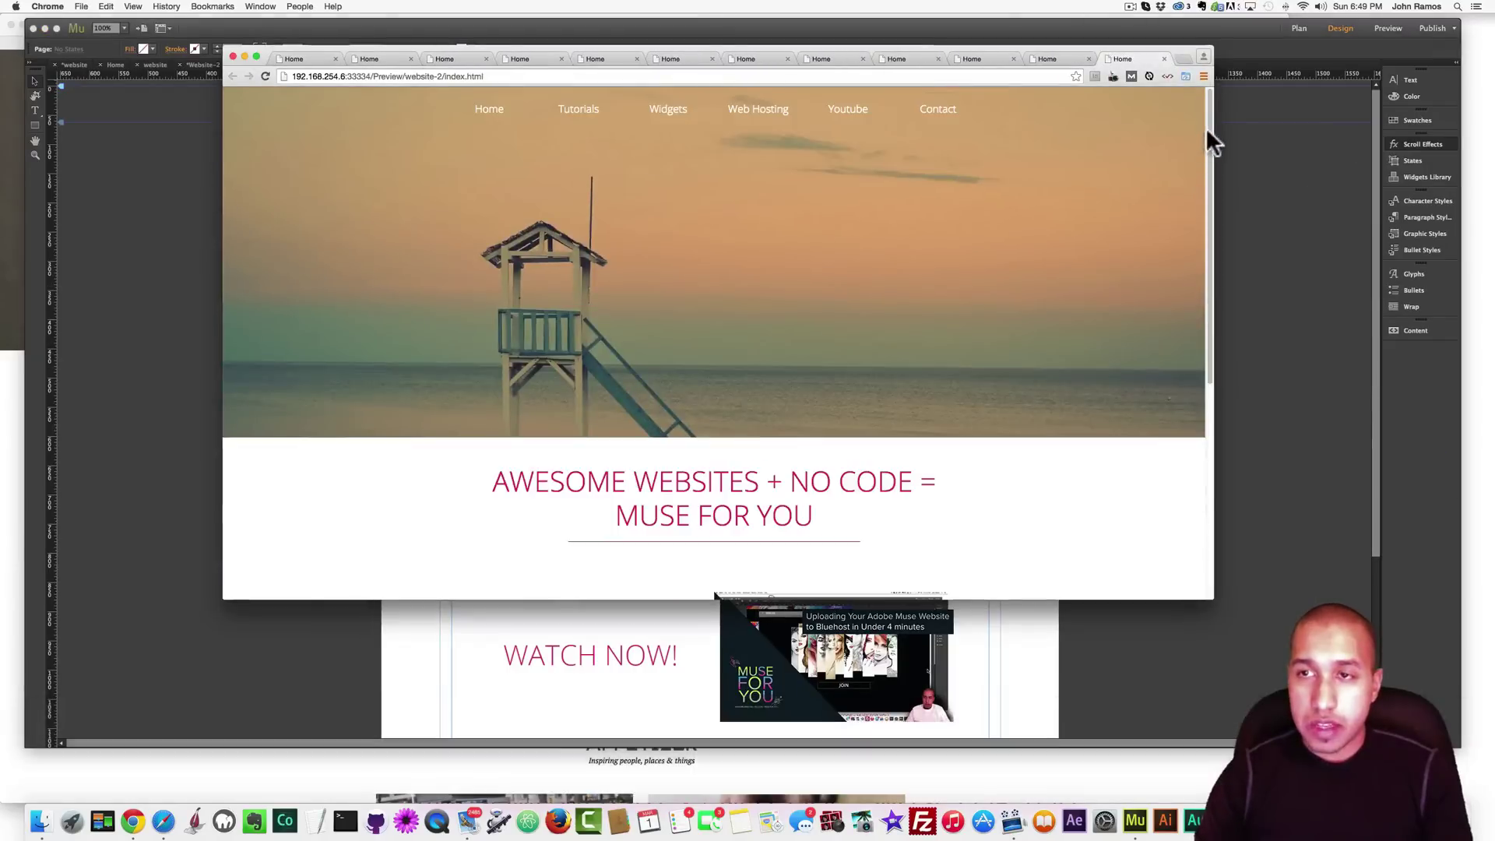
left_click_drag(1205, 128, 1191, 331)
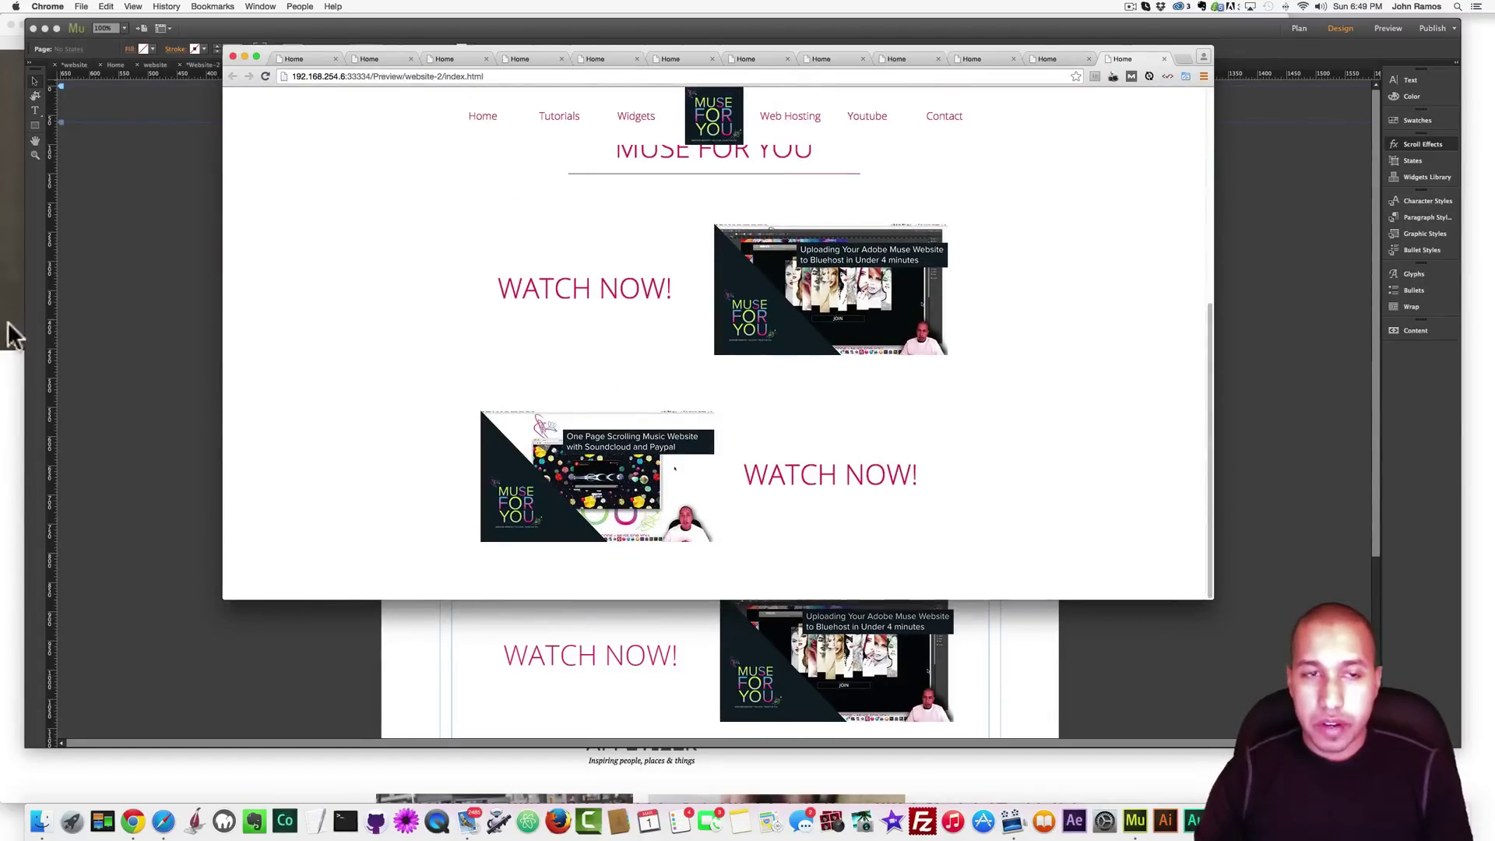
left_click(155, 370)
Copy the dark footer bar and its © Muse For You text from the finished example site's Home page
scroll(273, 389, "down", 5)
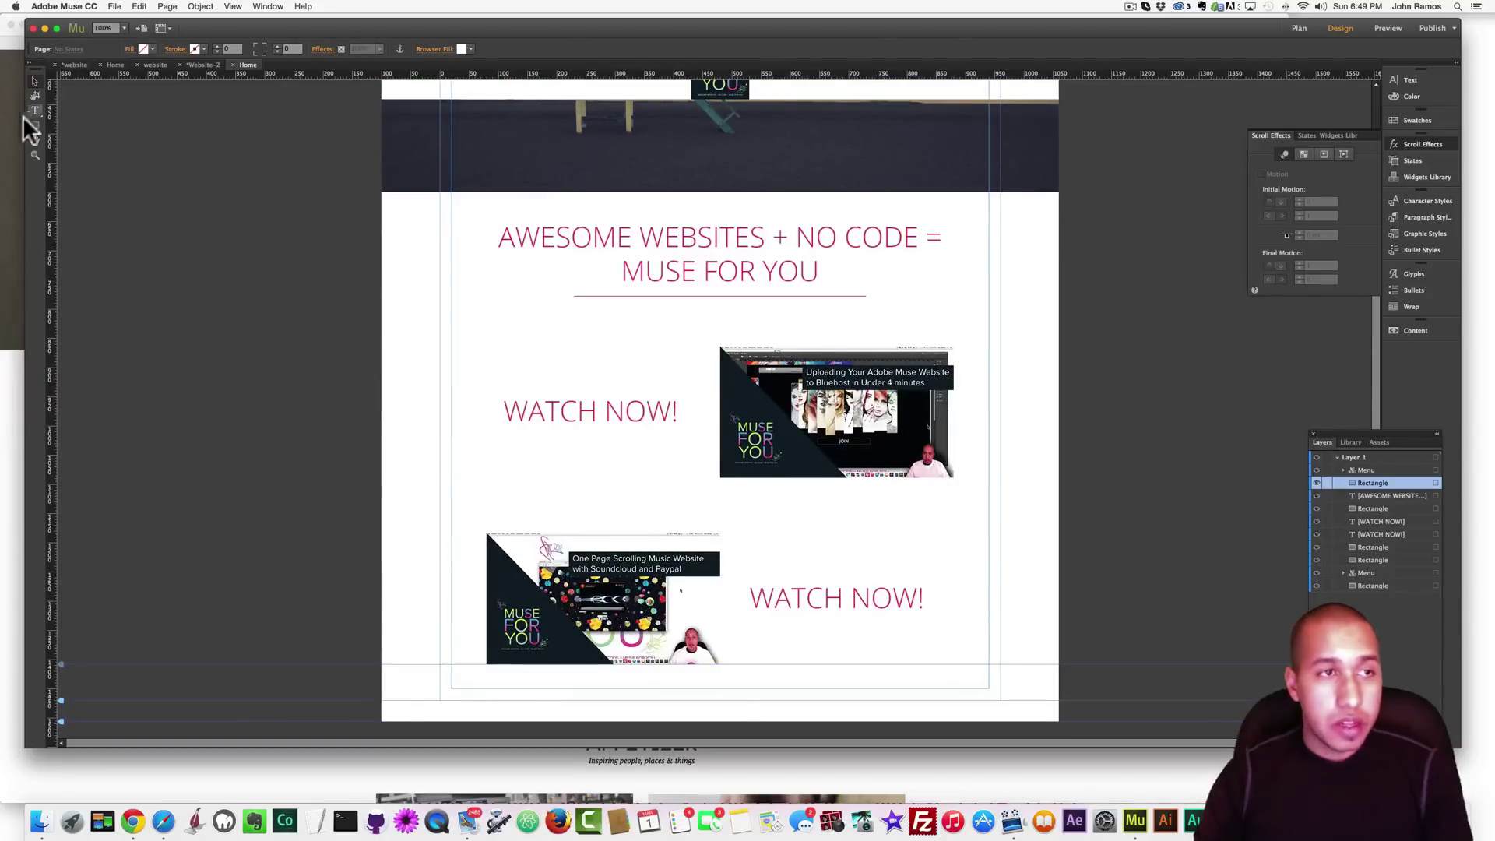
left_click(77, 62)
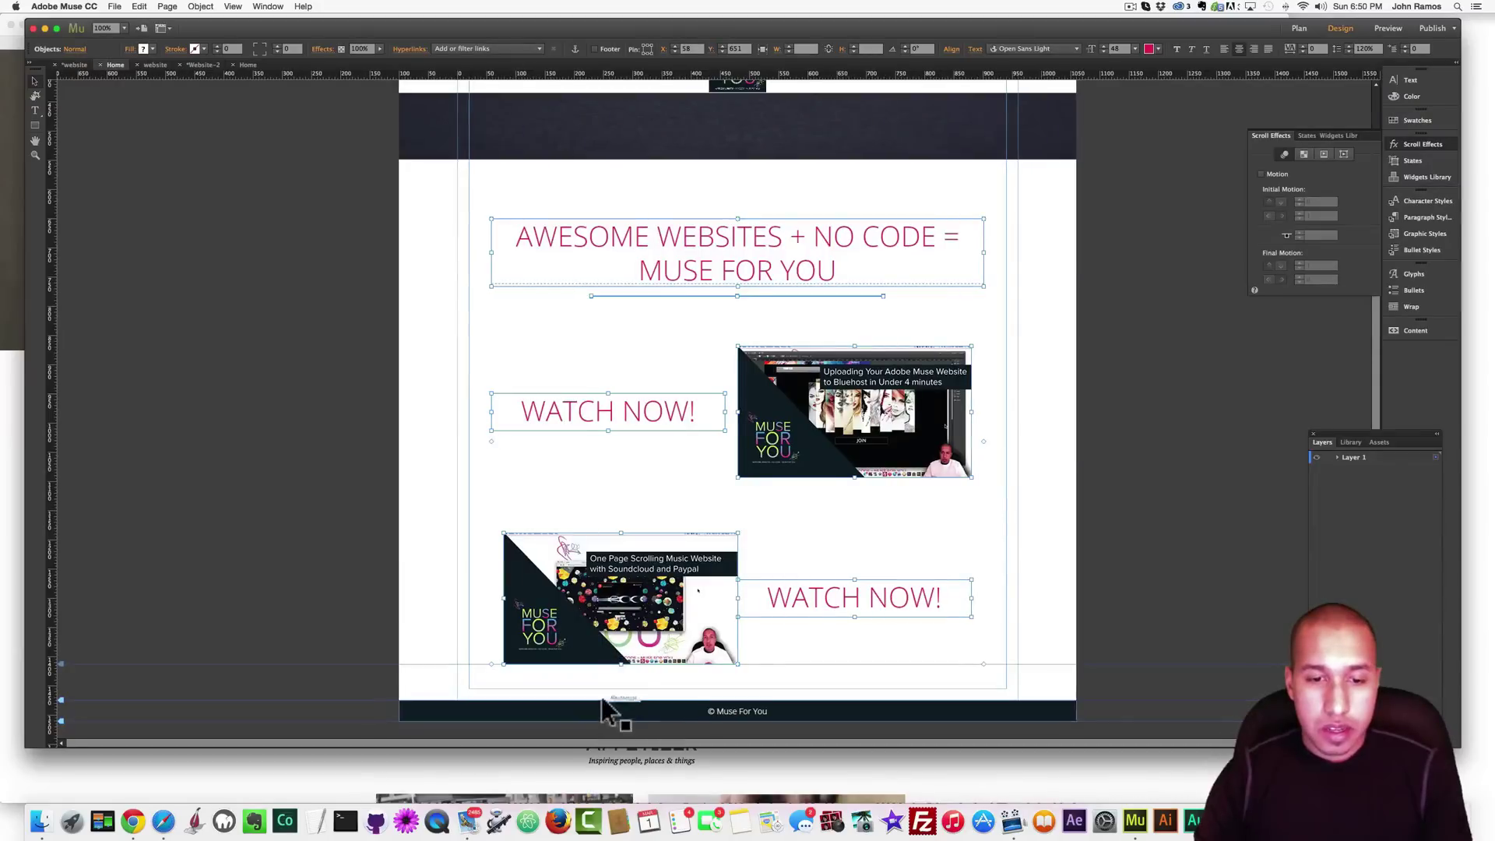
left_click(616, 713)
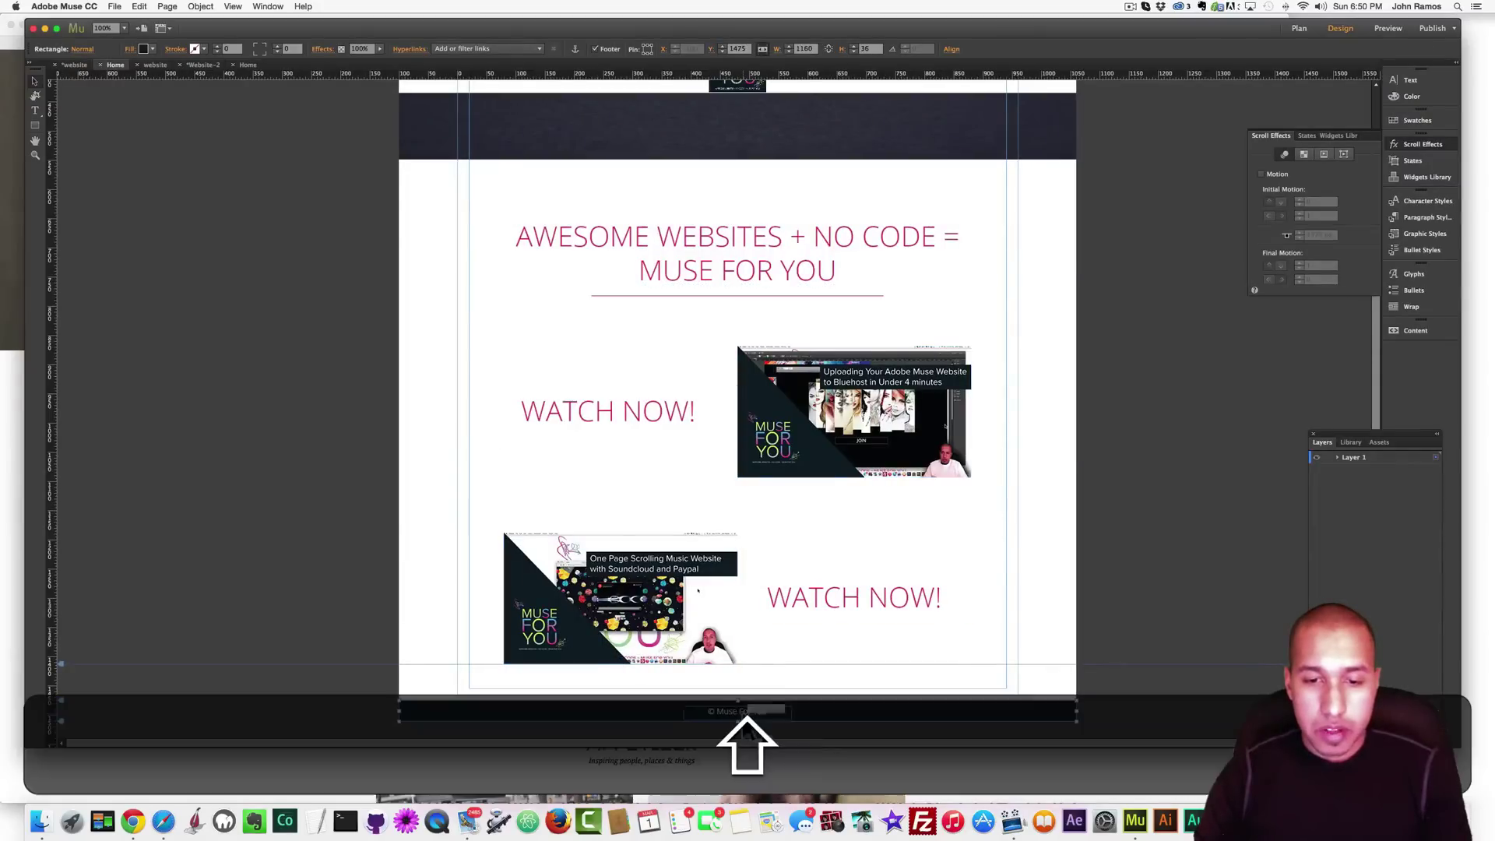
key("super+shift+c")
Paste the footer into the new Home page, delete the empty white footer rectangle and move the dark footer into its place
left_click(249, 65)
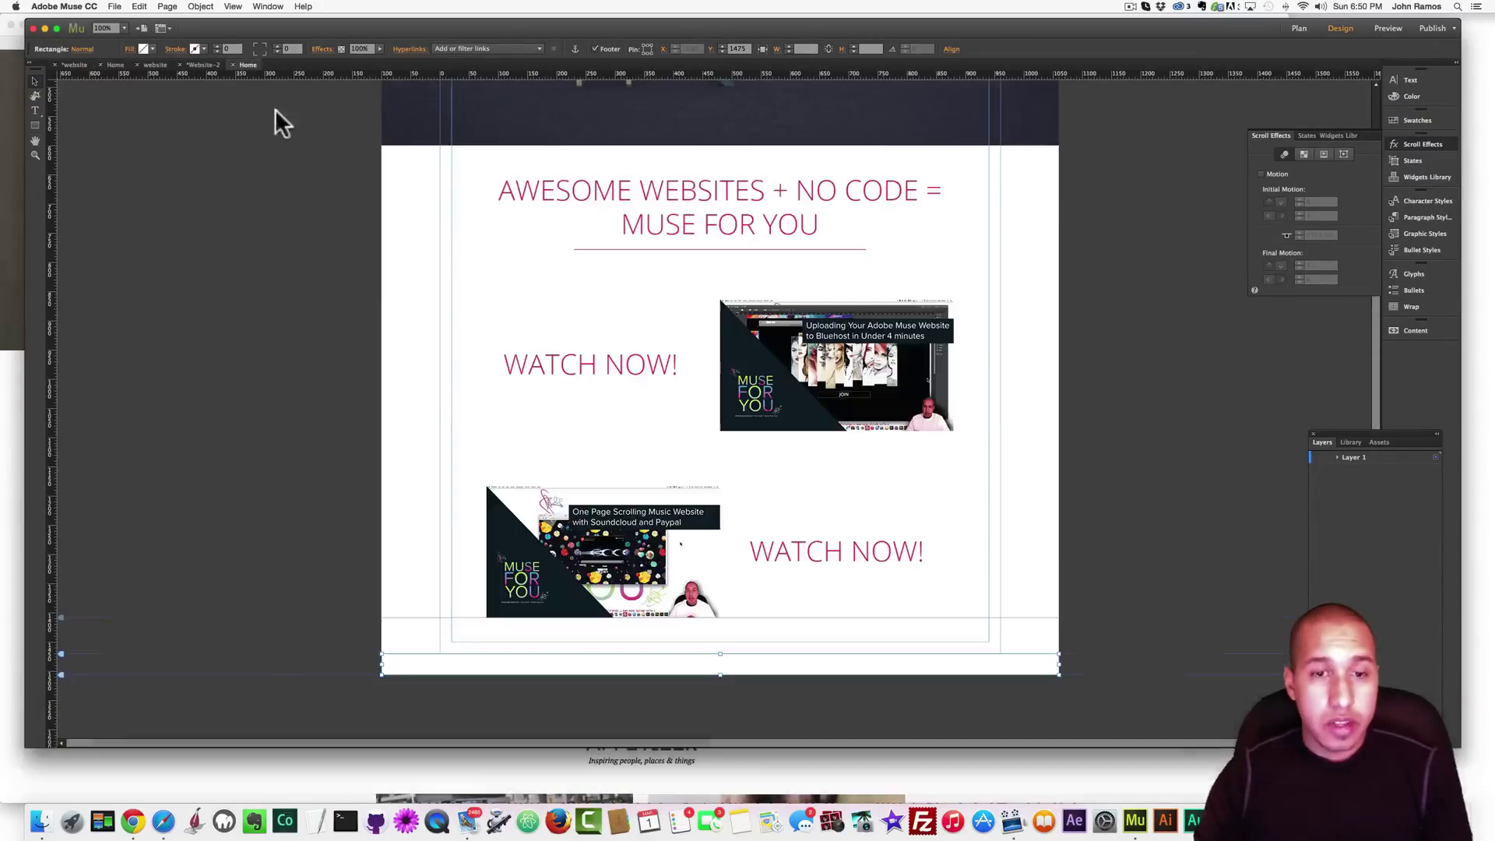
key("super+v")
left_click(494, 667)
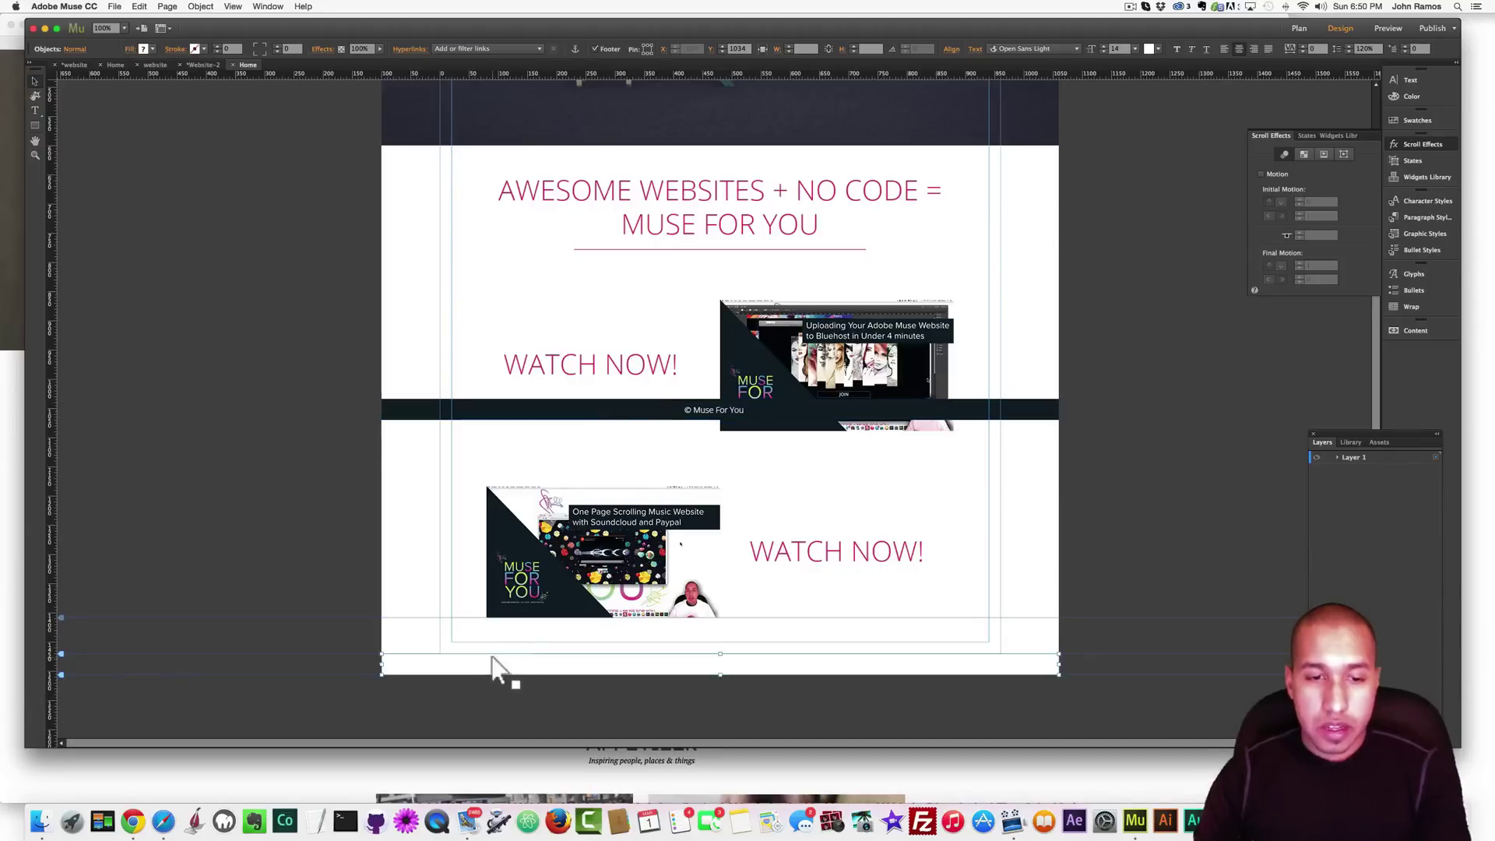
key("BackSpace")
left_click(515, 413)
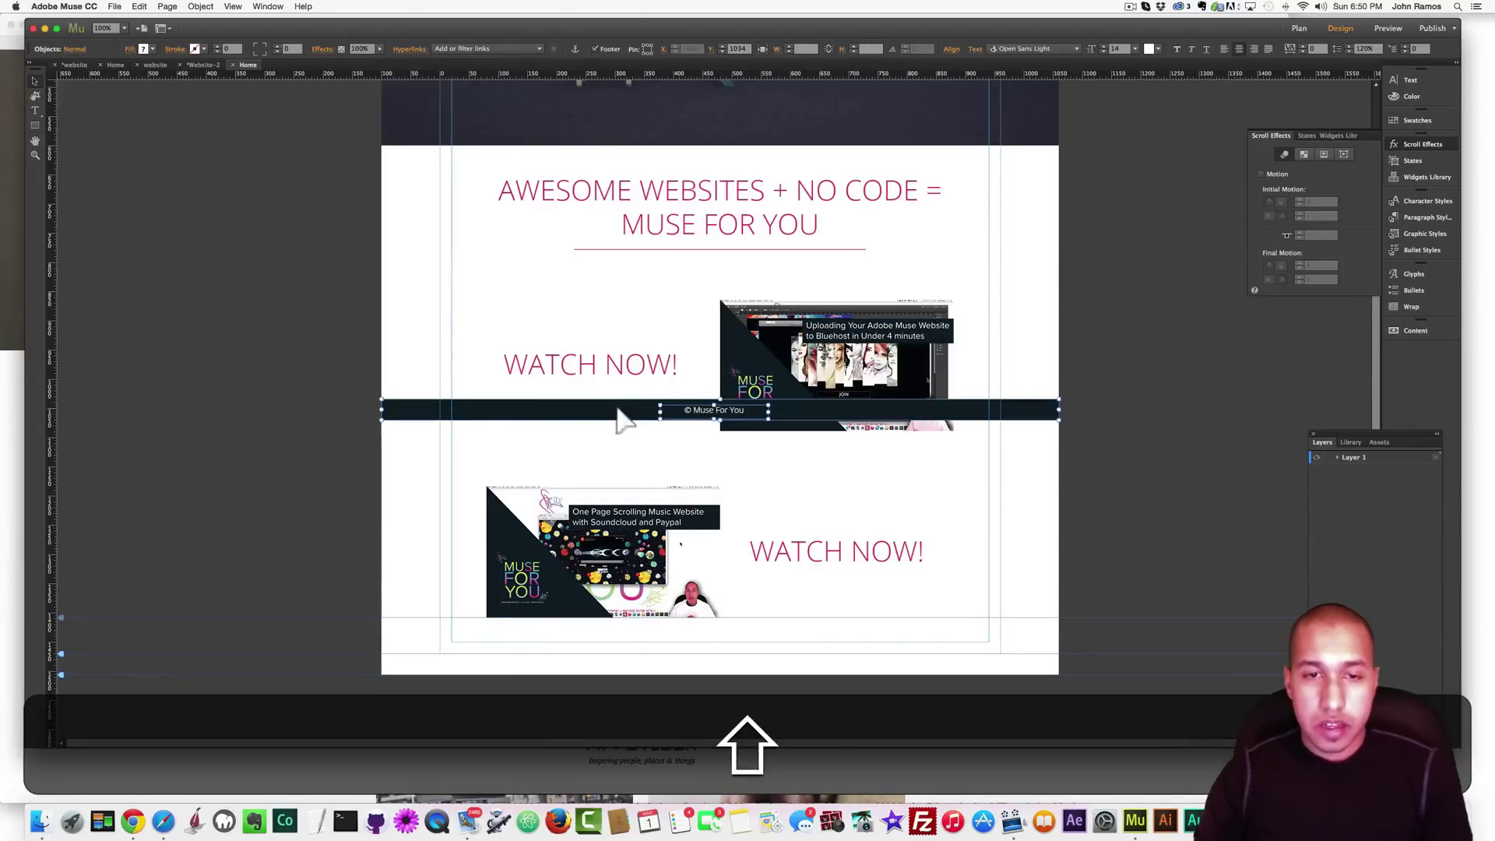
left_click_drag(619, 410, 618, 672)
Preview the page with the footer in the browser, scroll through it, and switch to Safari to compare it with the Munch reference site
key("super+shift+e")
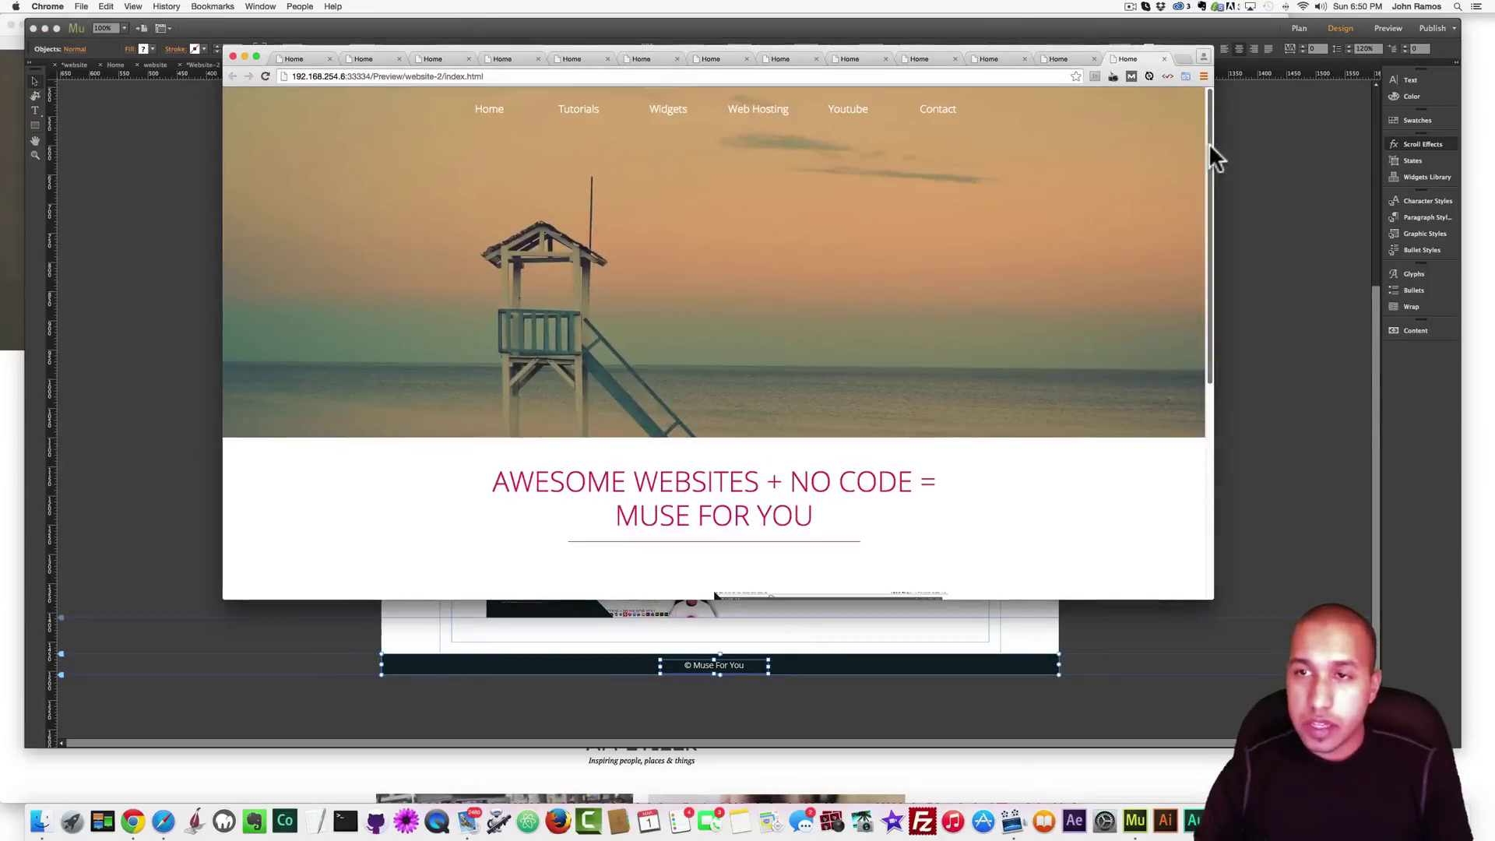
left_click_drag(1209, 144, 1206, 75)
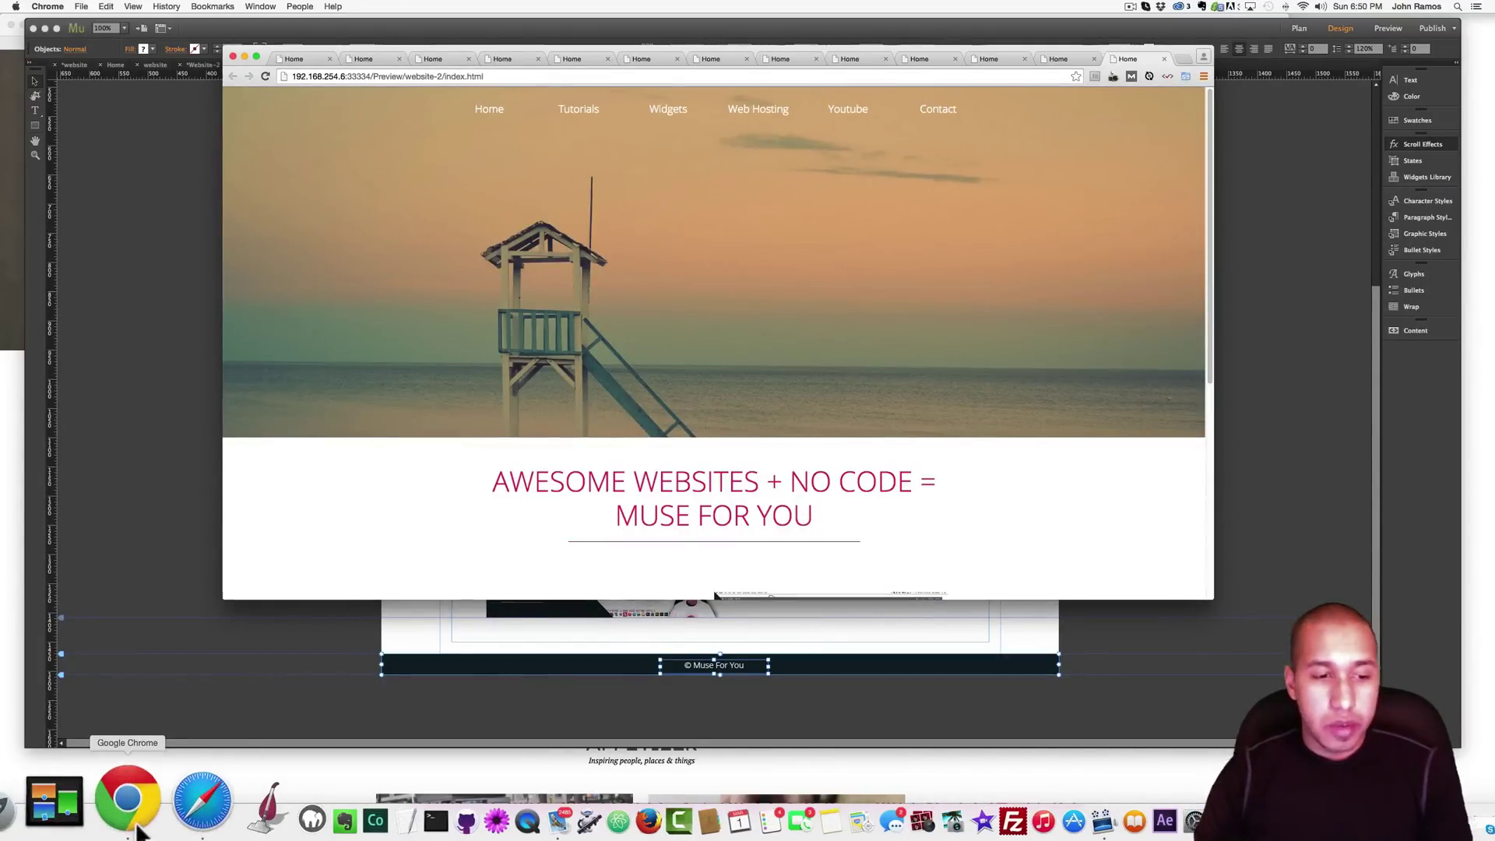
left_click(162, 820)
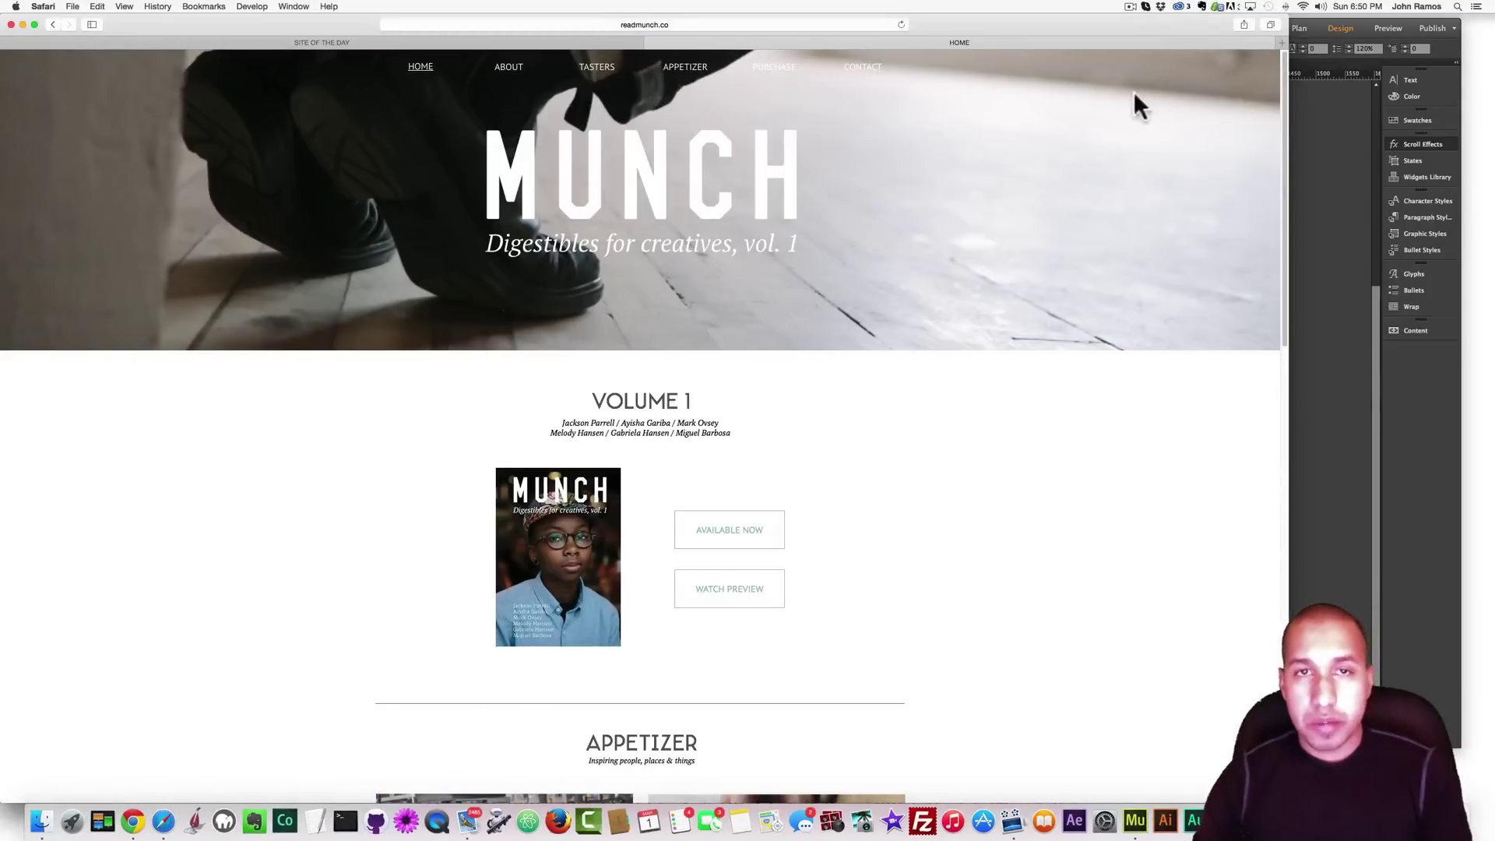
mouse_move(1283, 72)
left_mouse_down()
mouse_move(1262, 559)
mouse_move(1283, 72)
left_mouse_up()
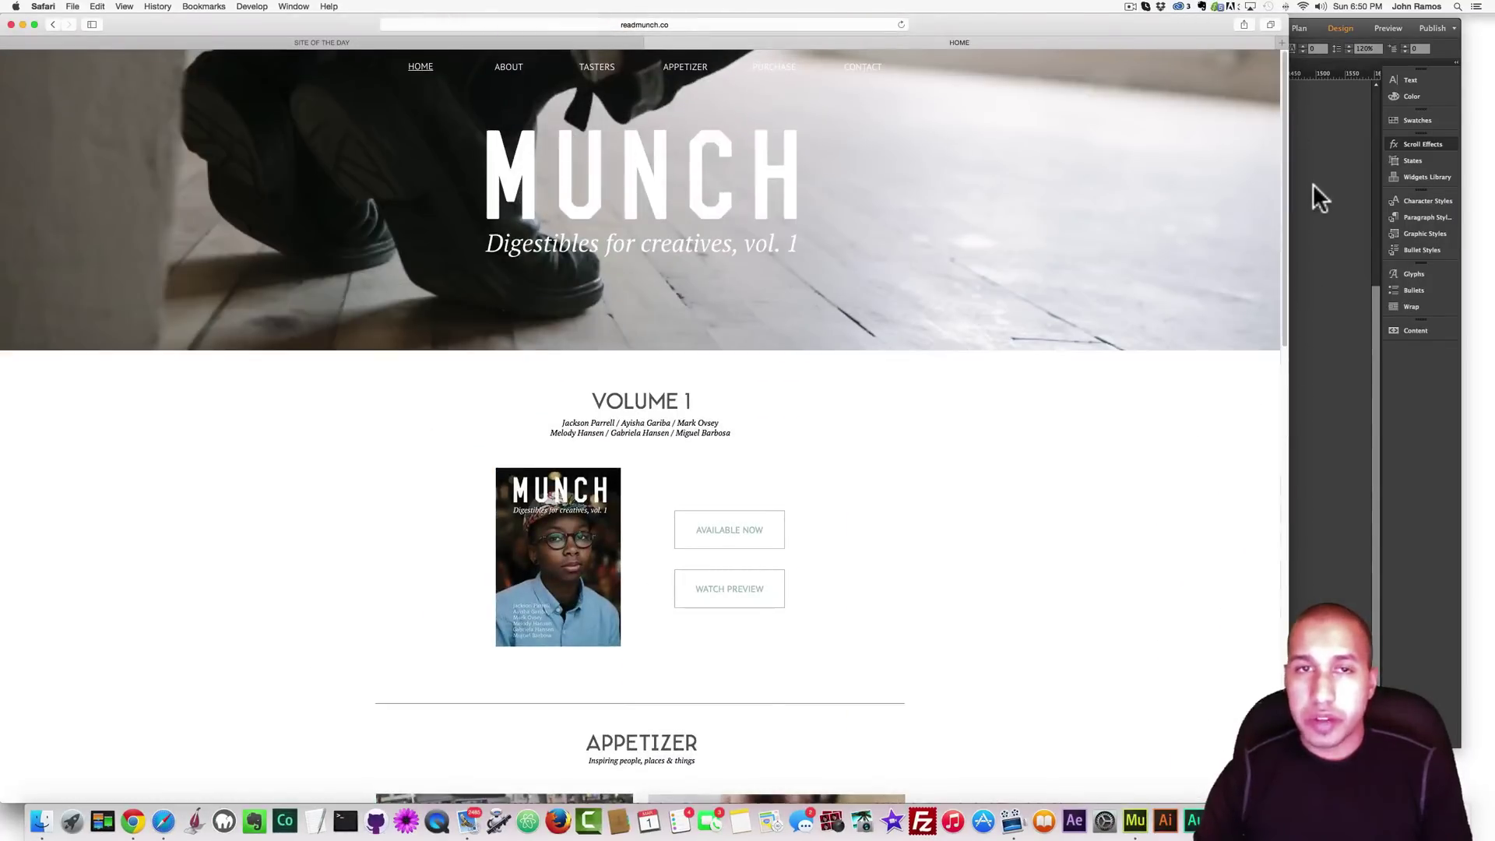